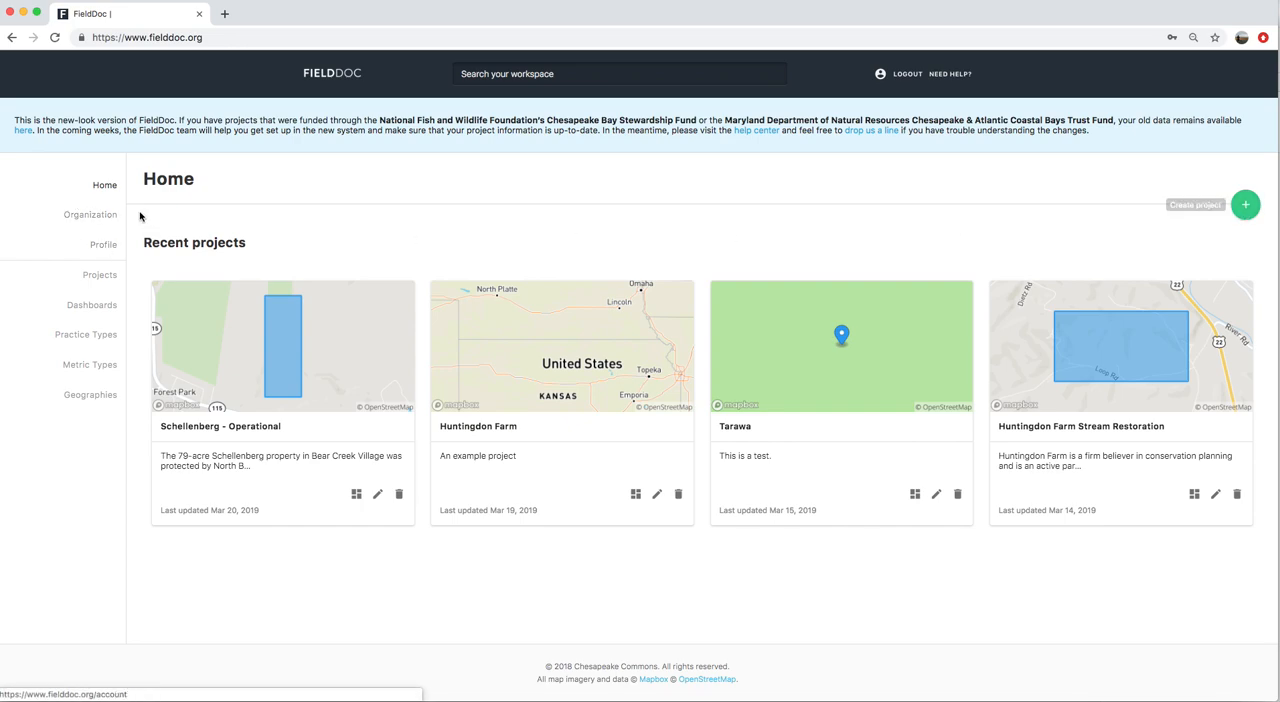
# Look over the organization details and the user profile, and return to the home overview of recent projects
pyautogui.moveTo(145, 247); pyautogui.dragTo(254, 246)
pyautogui.click(254, 246)
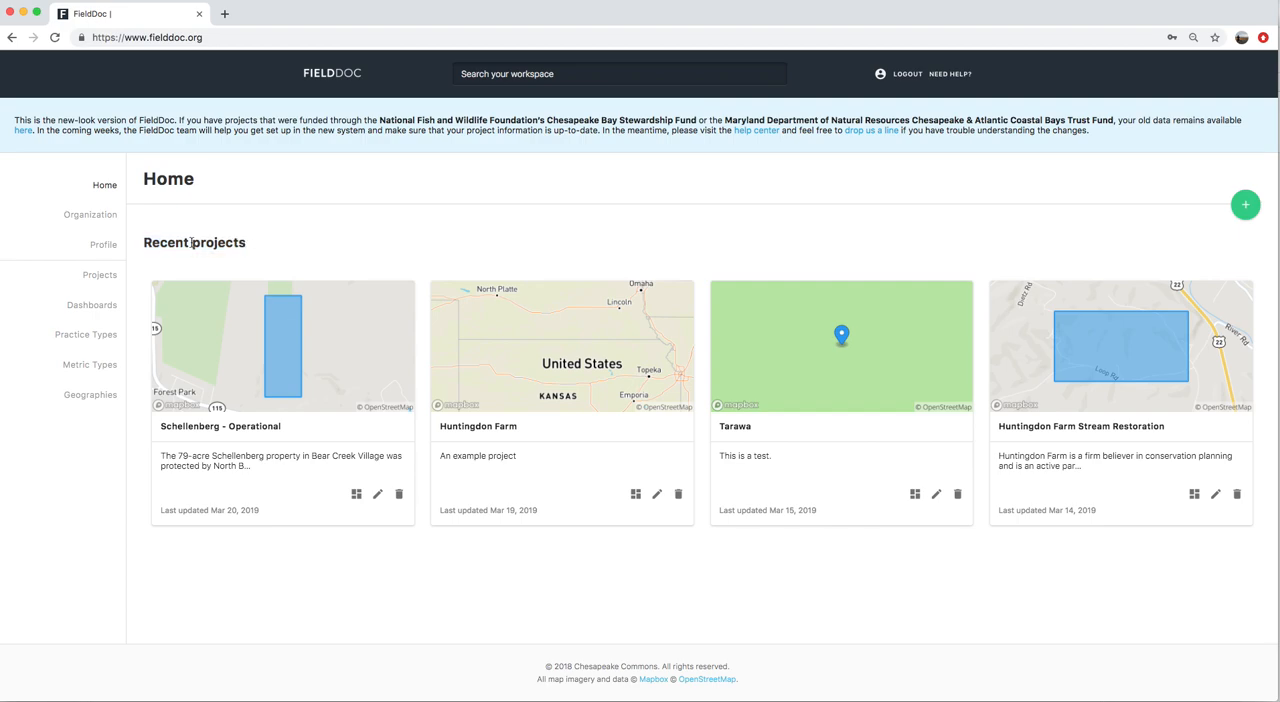
pyautogui.click(94, 214)
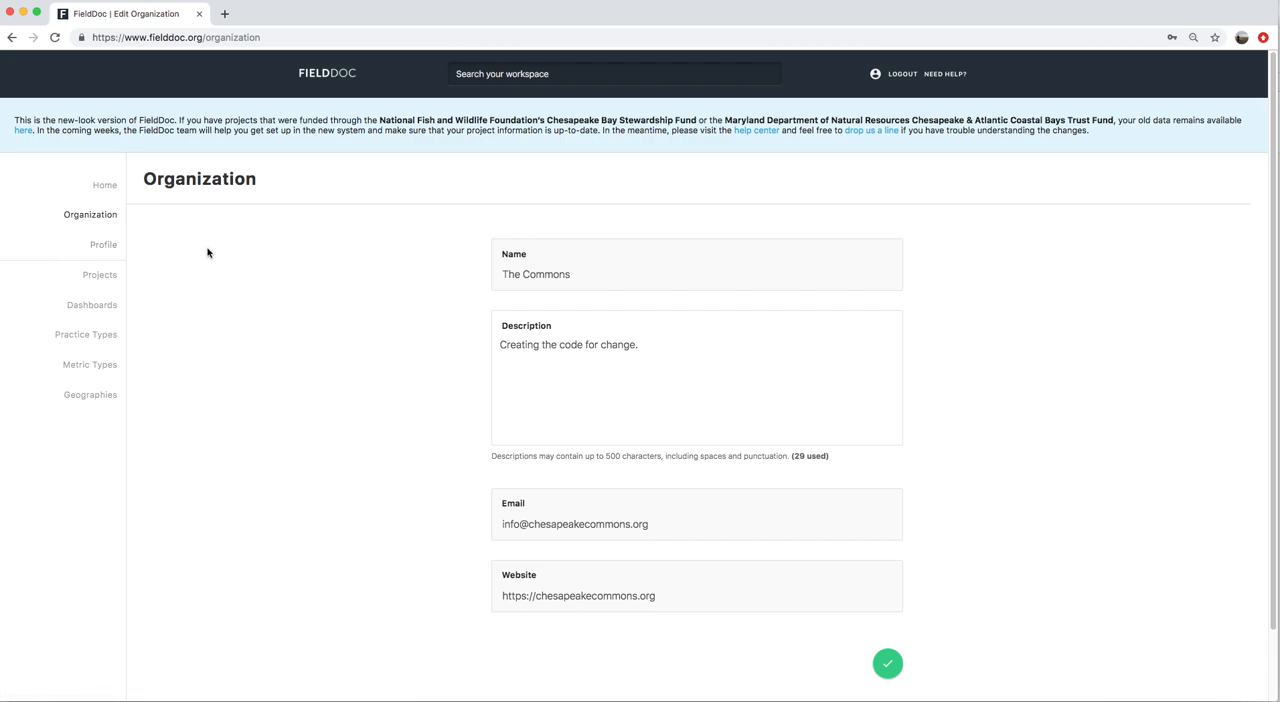
pyautogui.click(95, 251)
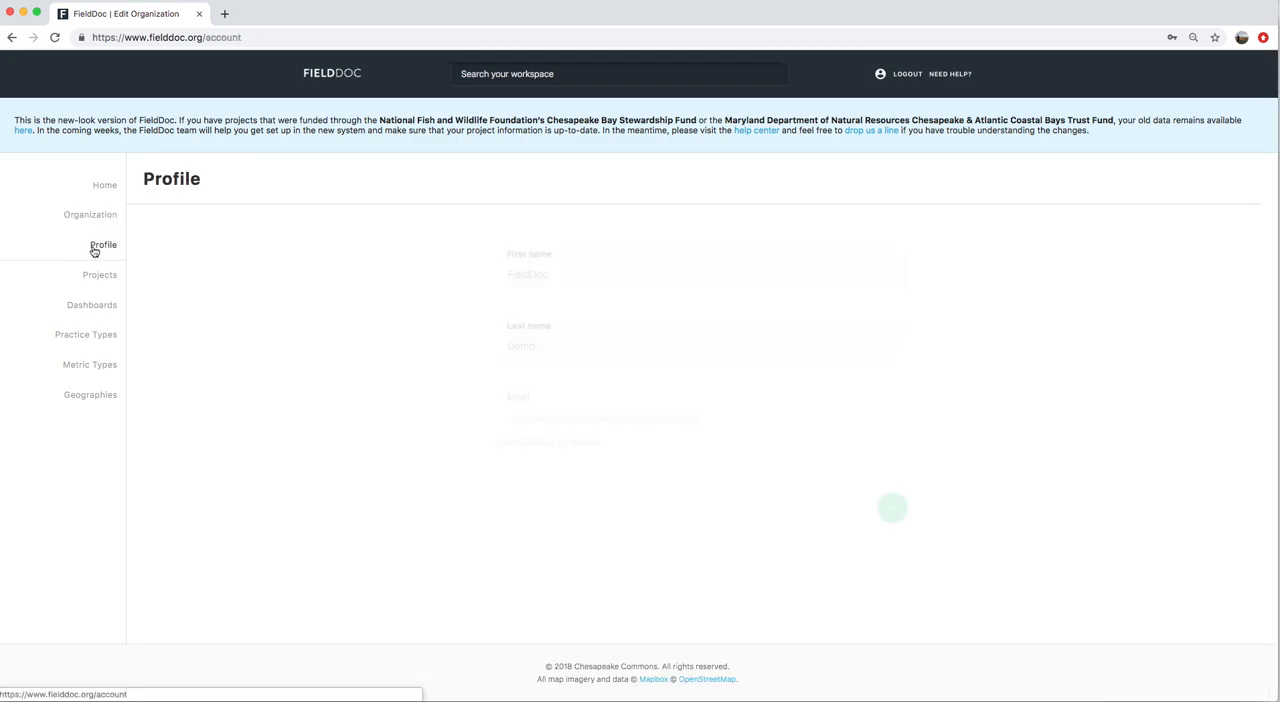
pyautogui.click(105, 185)
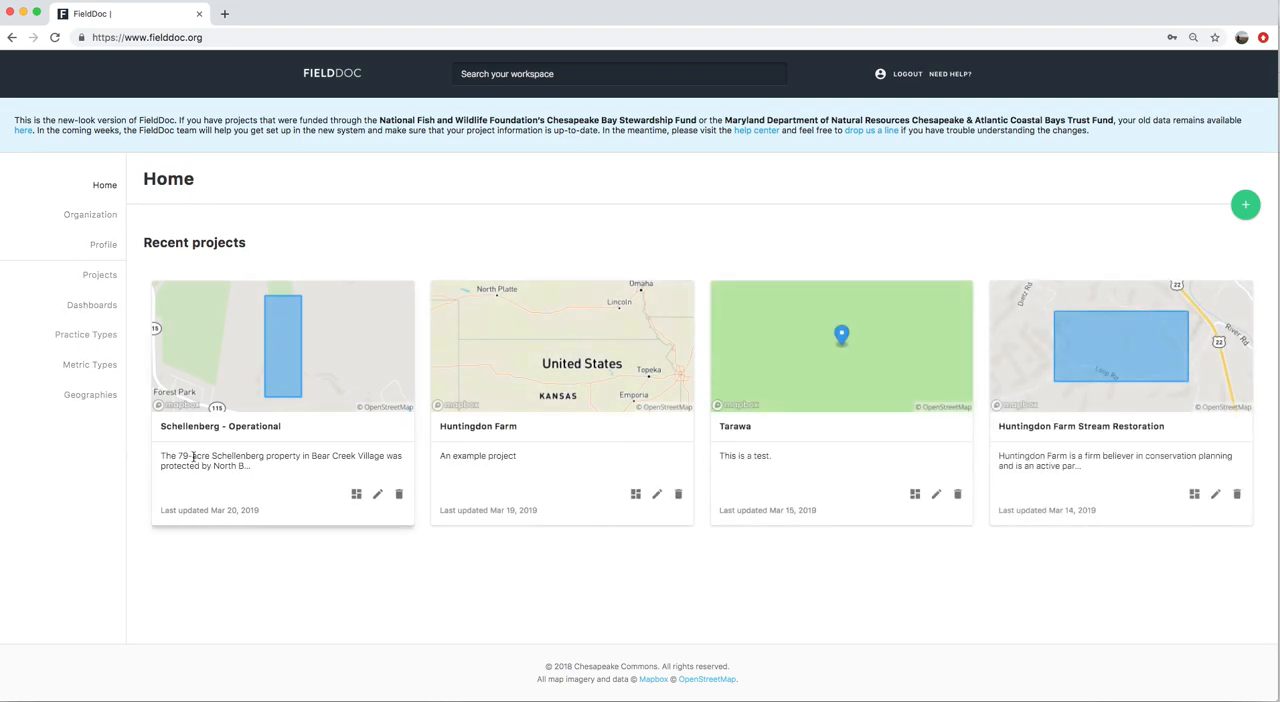
# Start a new project and name it "#1234 Happy Farm BMPS"
pyautogui.click(1244, 207)
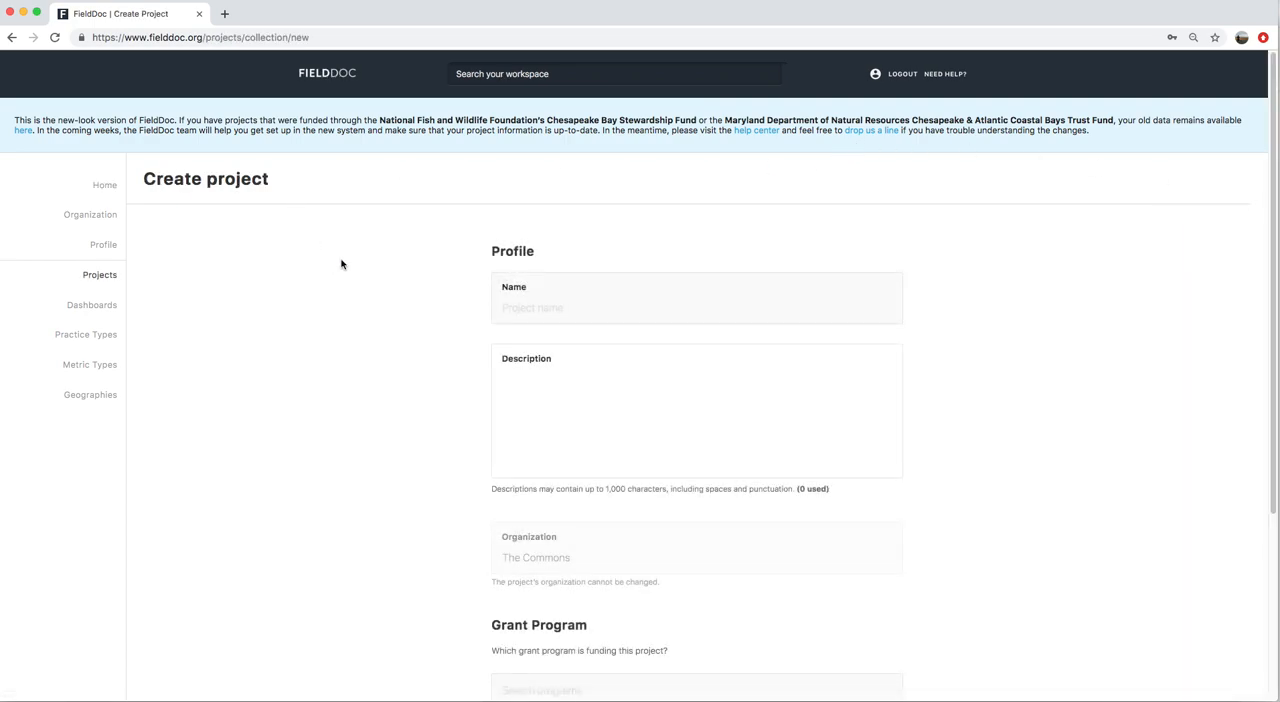
pyautogui.click(527, 310)
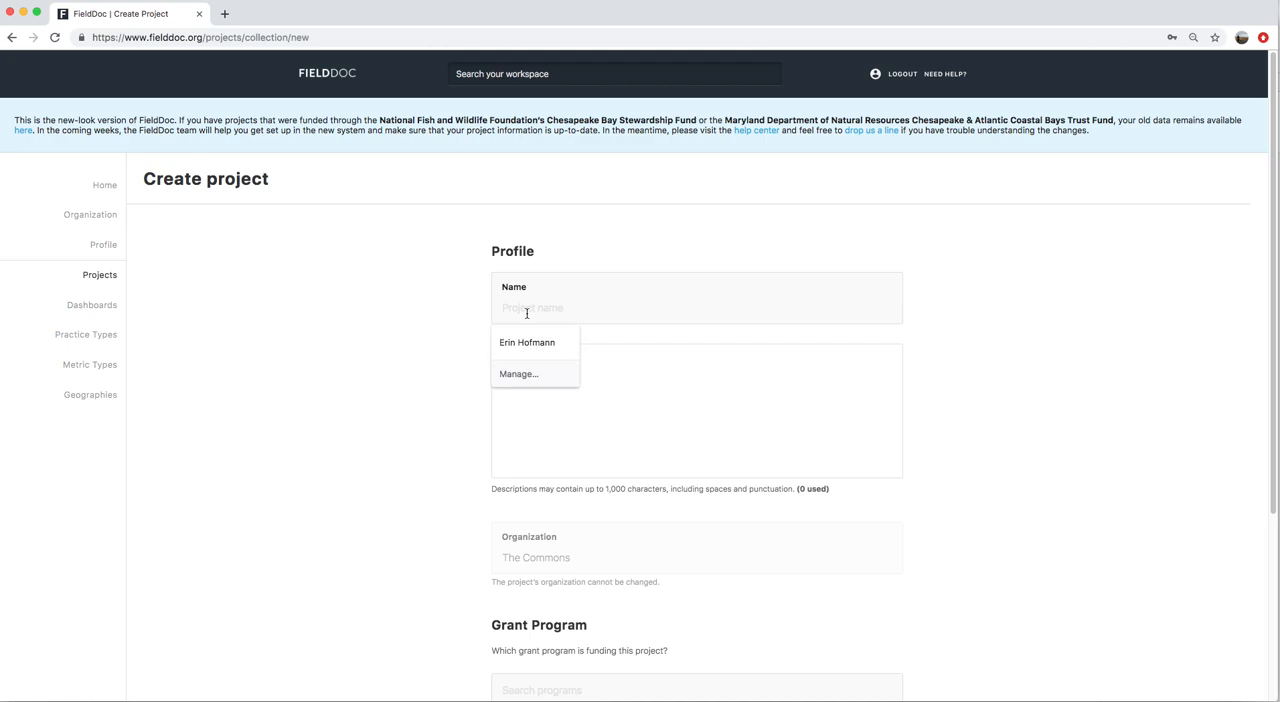
pyautogui.write('Project')
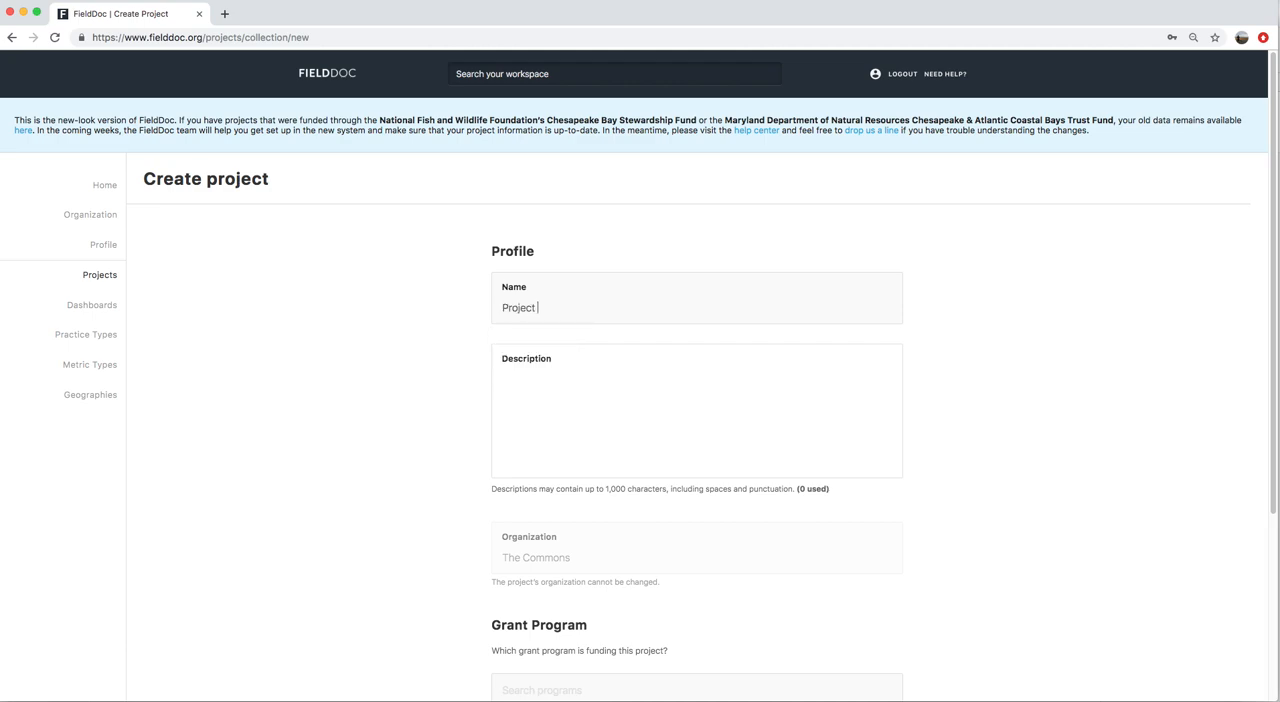
pyautogui.press('BackSpace')
pyautogui.write('#1234 Happy Farm BMPS')
pyautogui.press('Tab')
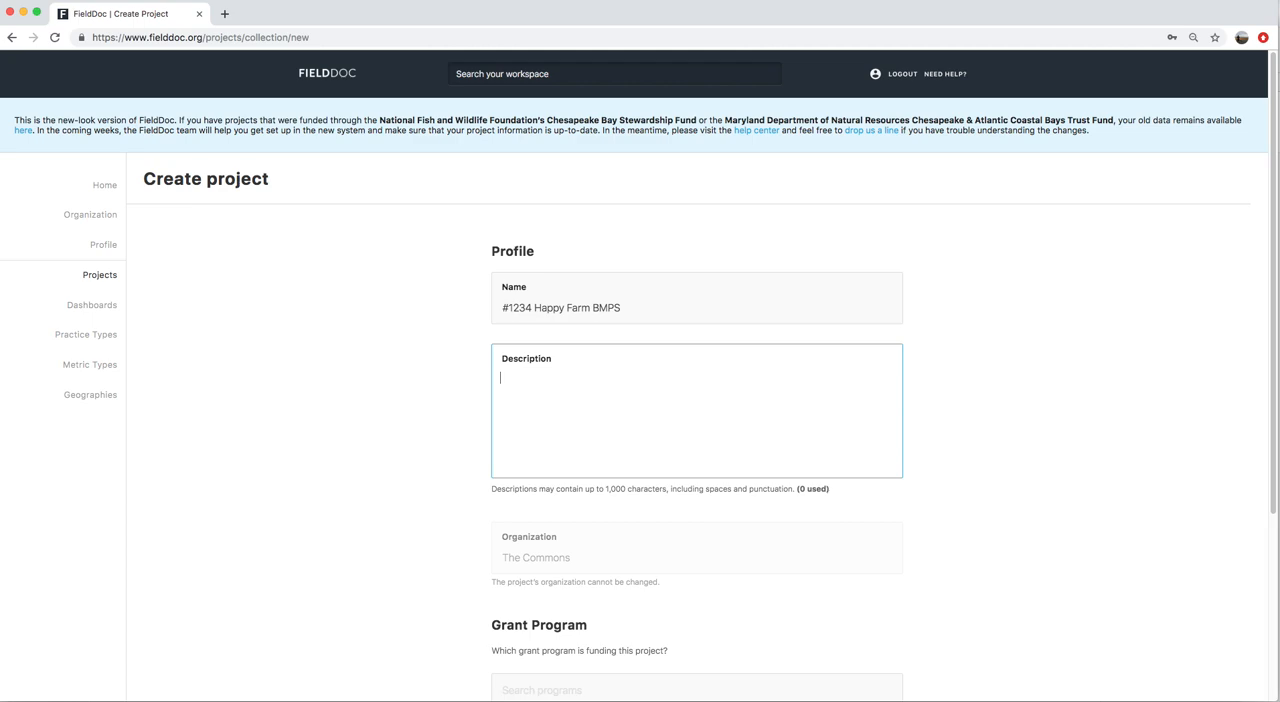
# Enter "A sample project of work that you're dong." as the new project's description
pyautogui.write('ample projecta of')
pyautogui.press('BackSpace')
pyautogui.press('BackSpace')
pyautogui.press('BackSpace')
pyautogui.press('BackSpace')
pyautogui.press('BackSpace')
pyautogui.write("of work that you're dong.")
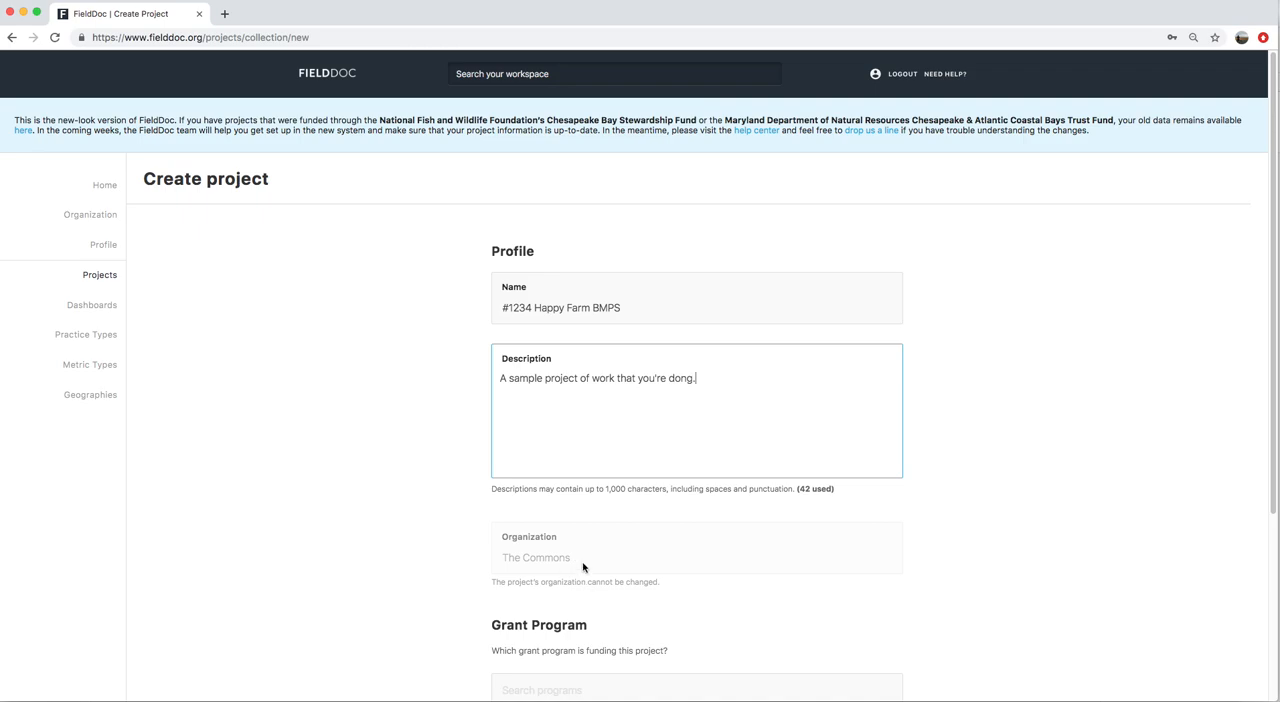
# Assign the Chesapeake & Atlantic Coastal Bays Trust Fund as the project's grant program and save the project
pyautogui.scroll(-3, 577, 570)
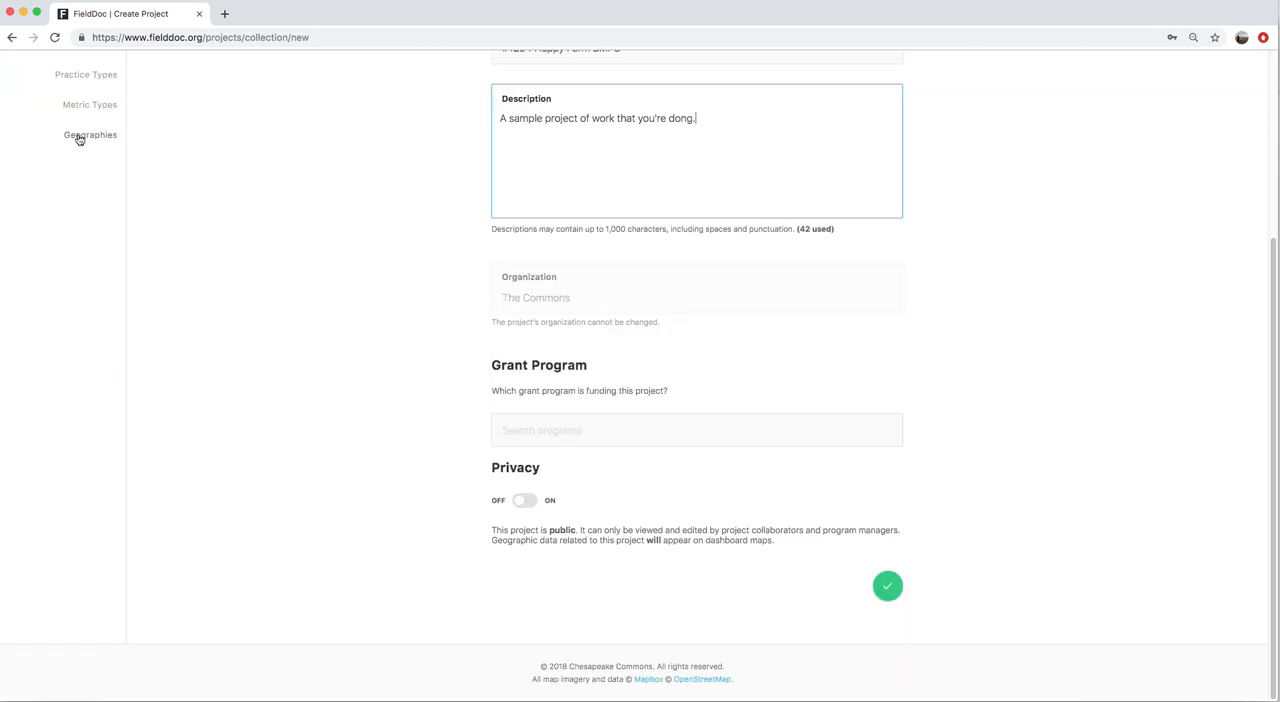
pyautogui.click(613, 437)
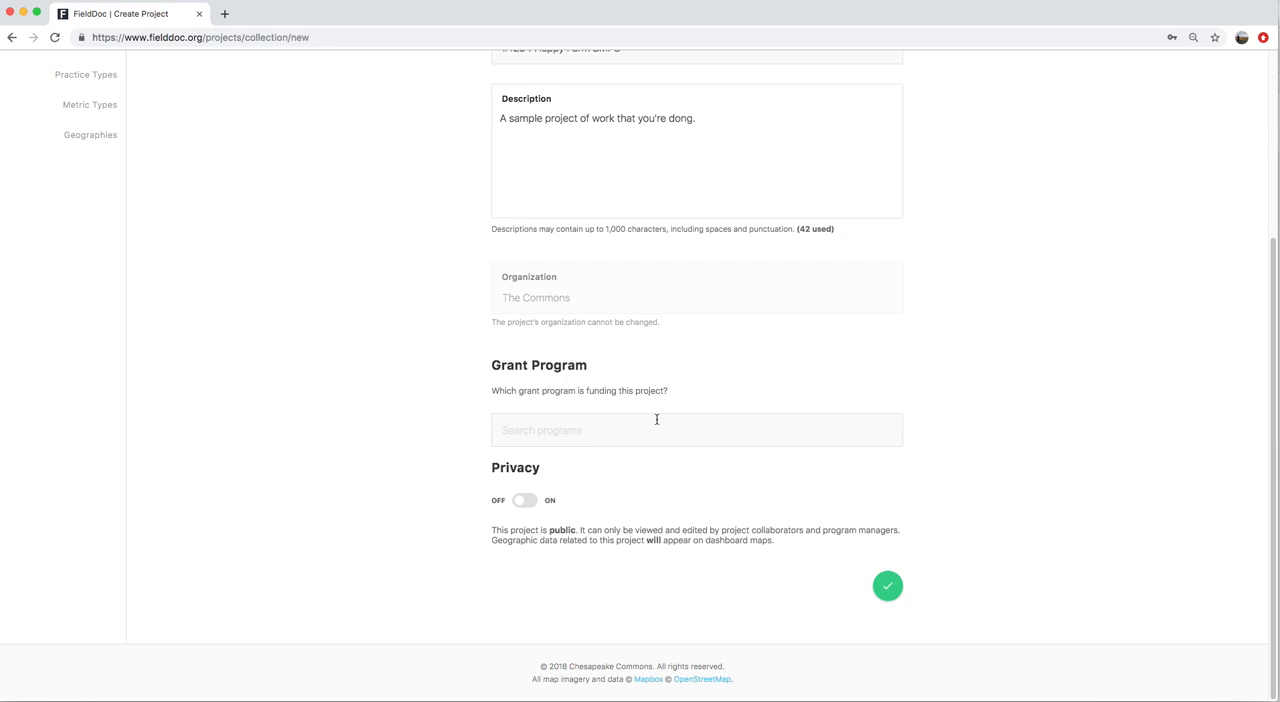
pyautogui.write('Chesa')
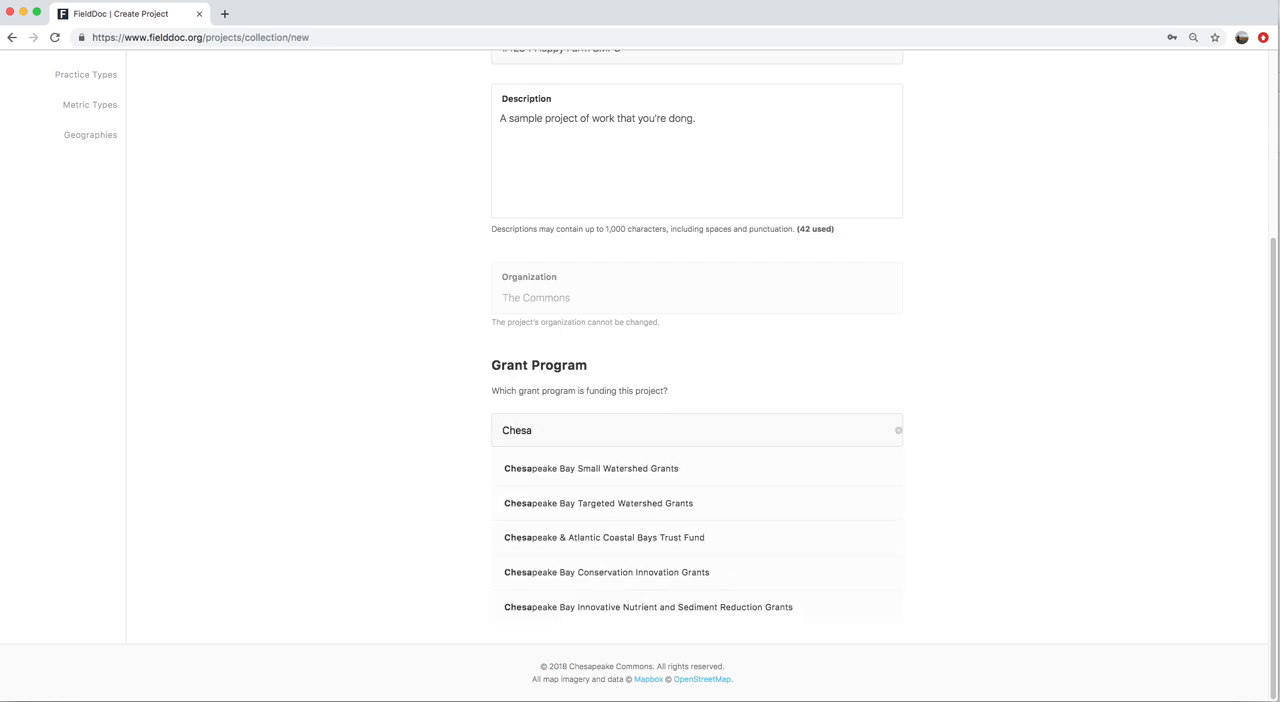
pyautogui.click(562, 537)
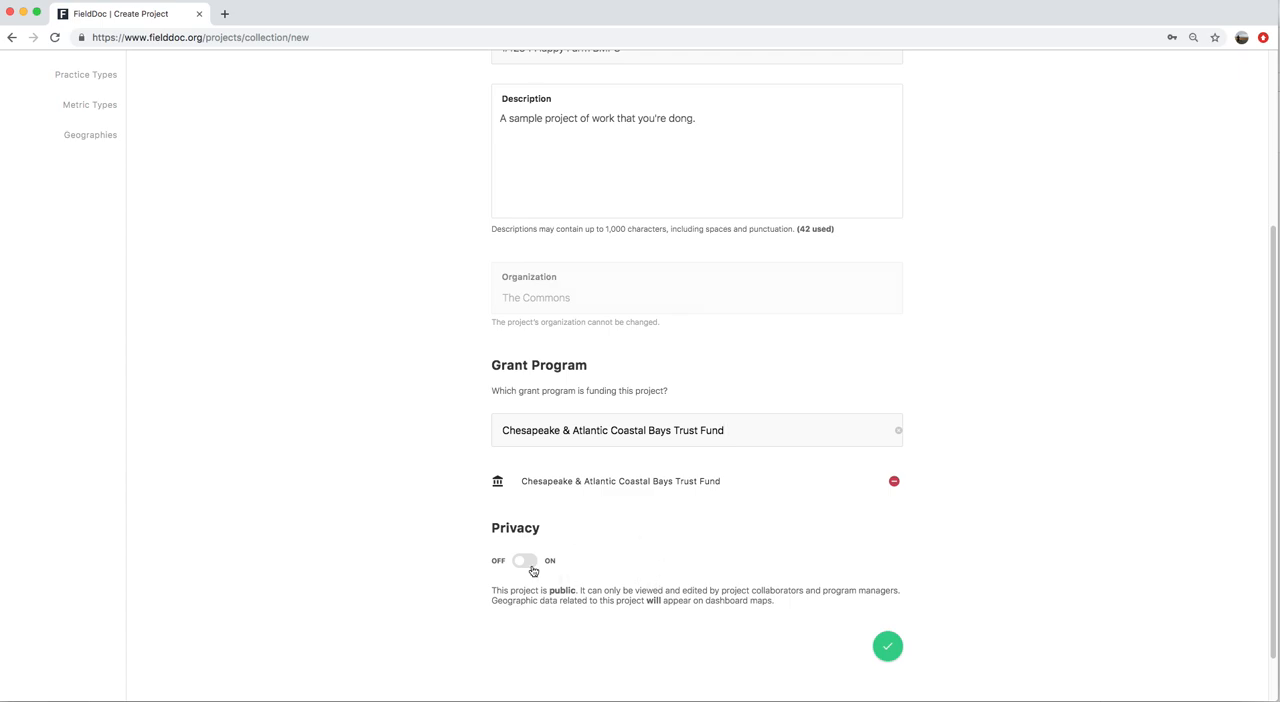
pyautogui.scroll(-1, 492, 557)
pyautogui.scroll(-1, 492, 557)
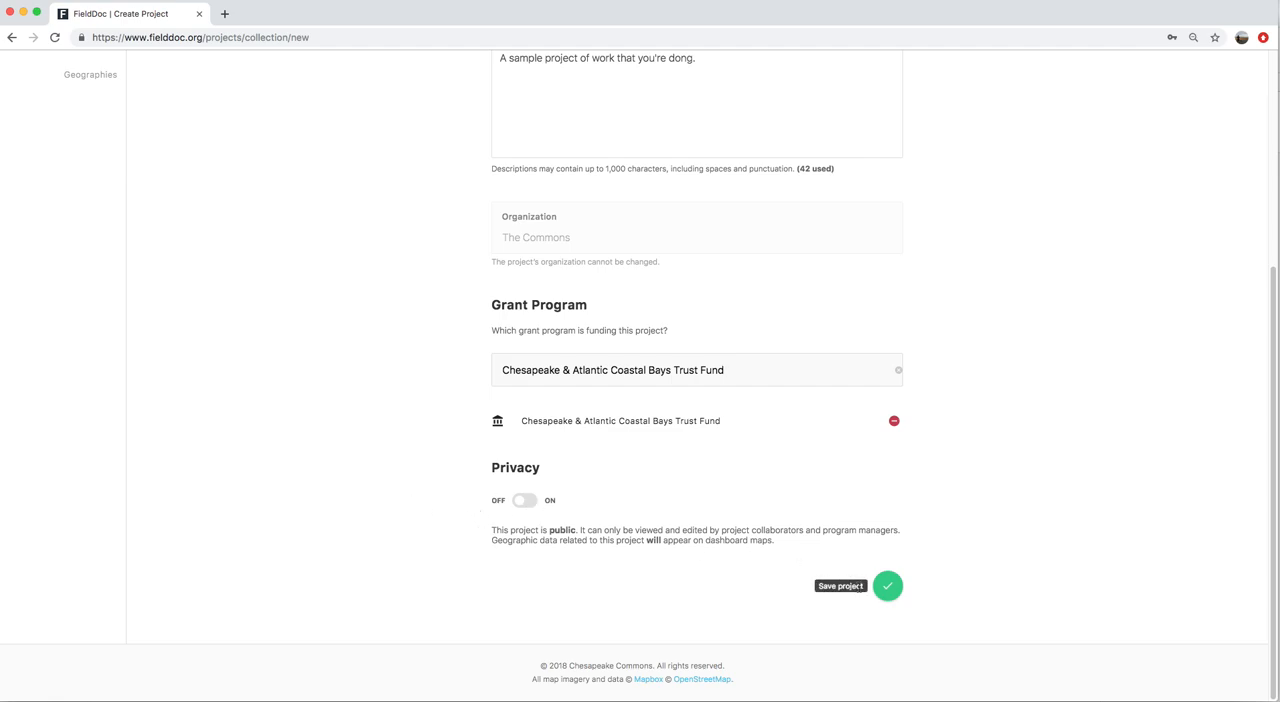
pyautogui.click(888, 590)
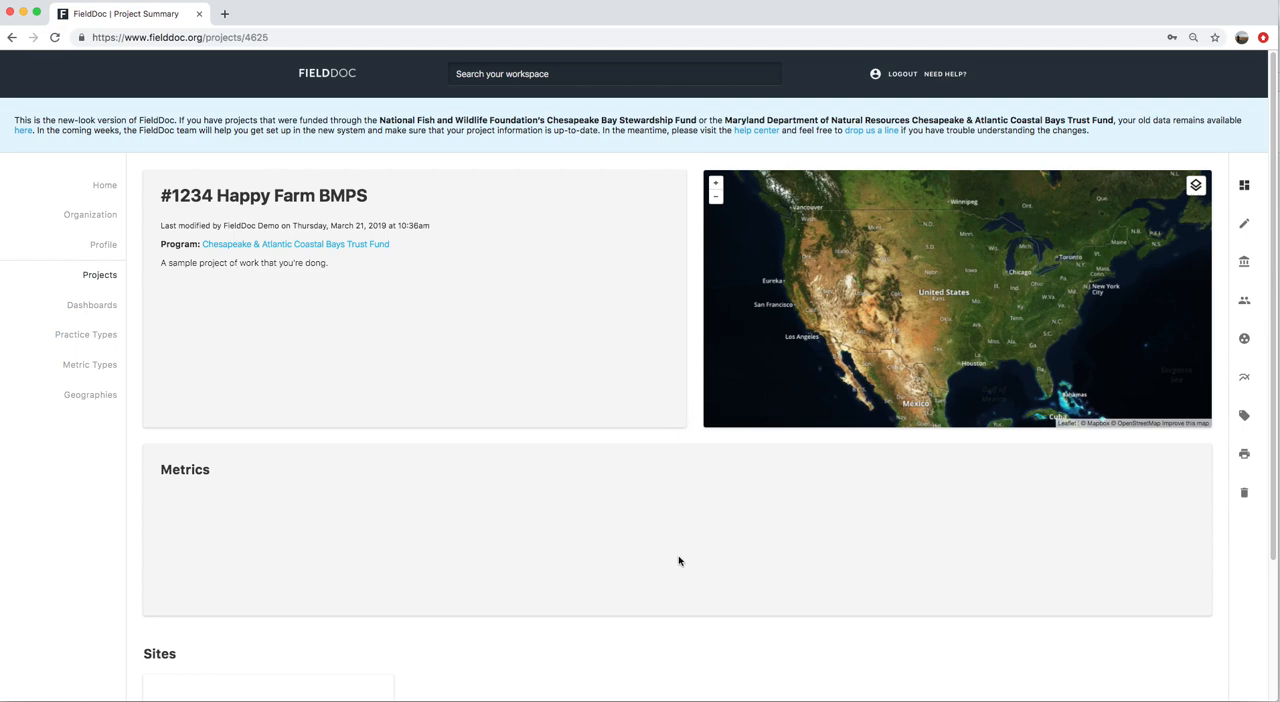
# Examine the new project's summary, editable profile, grant program and collaborator settings
pyautogui.scroll(-3, 678, 561)
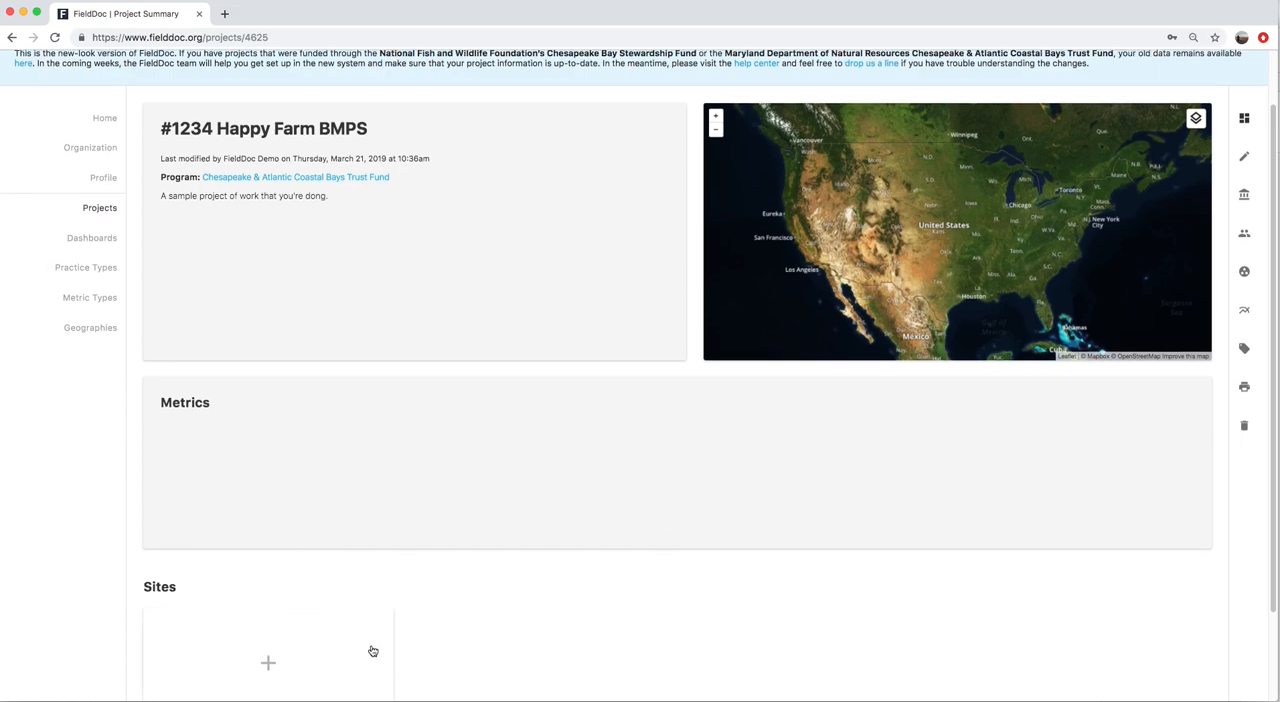
pyautogui.scroll(3, 611, 440)
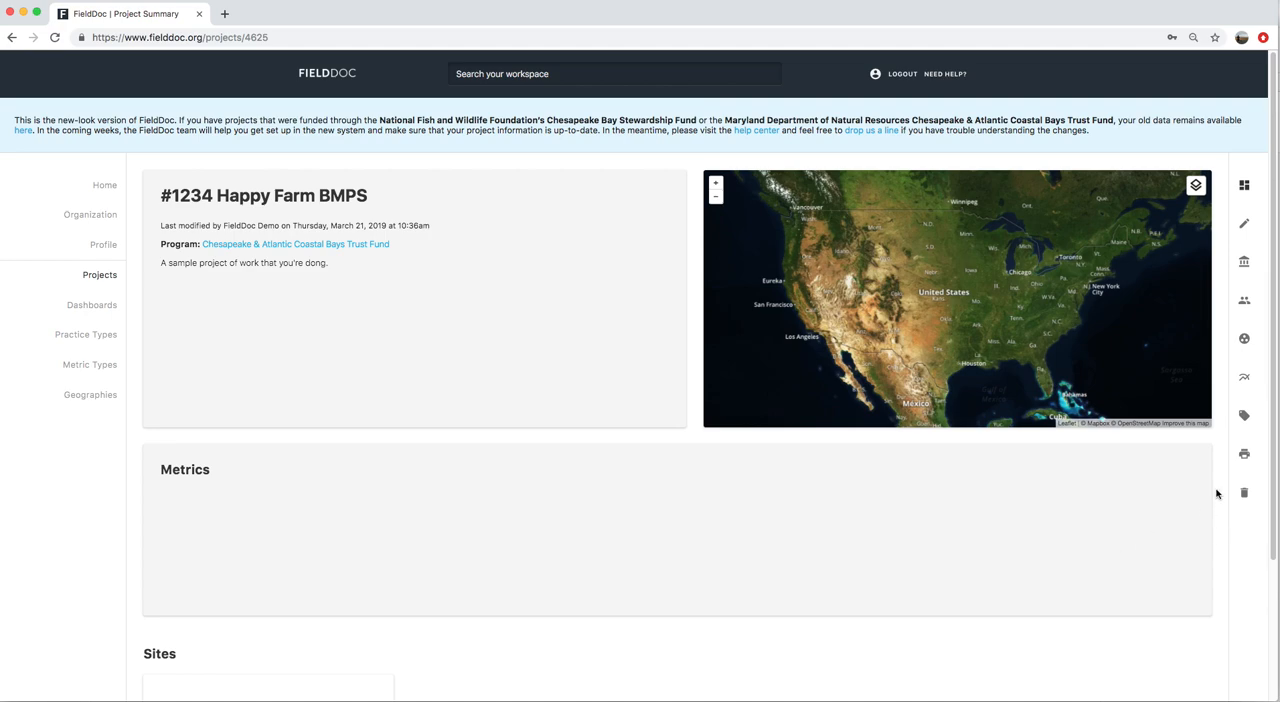
pyautogui.click(1245, 228)
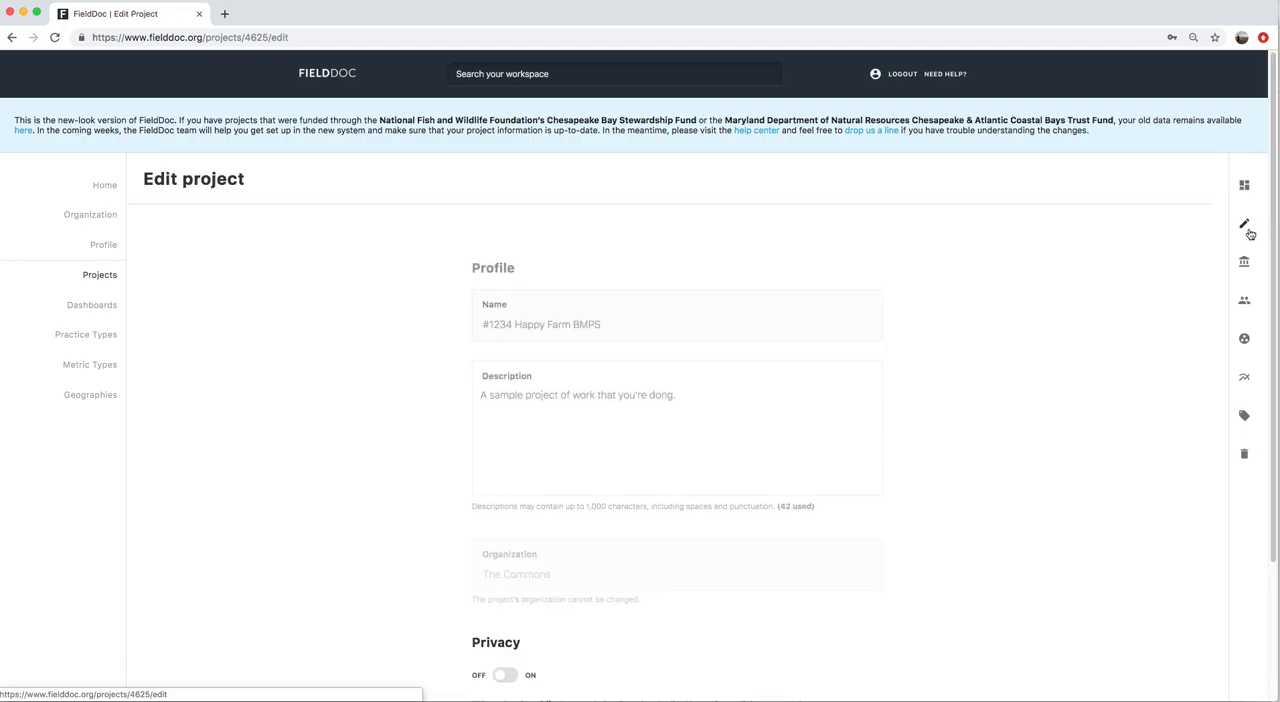
pyautogui.scroll(-3, 960, 394)
pyautogui.scroll(3, 960, 394)
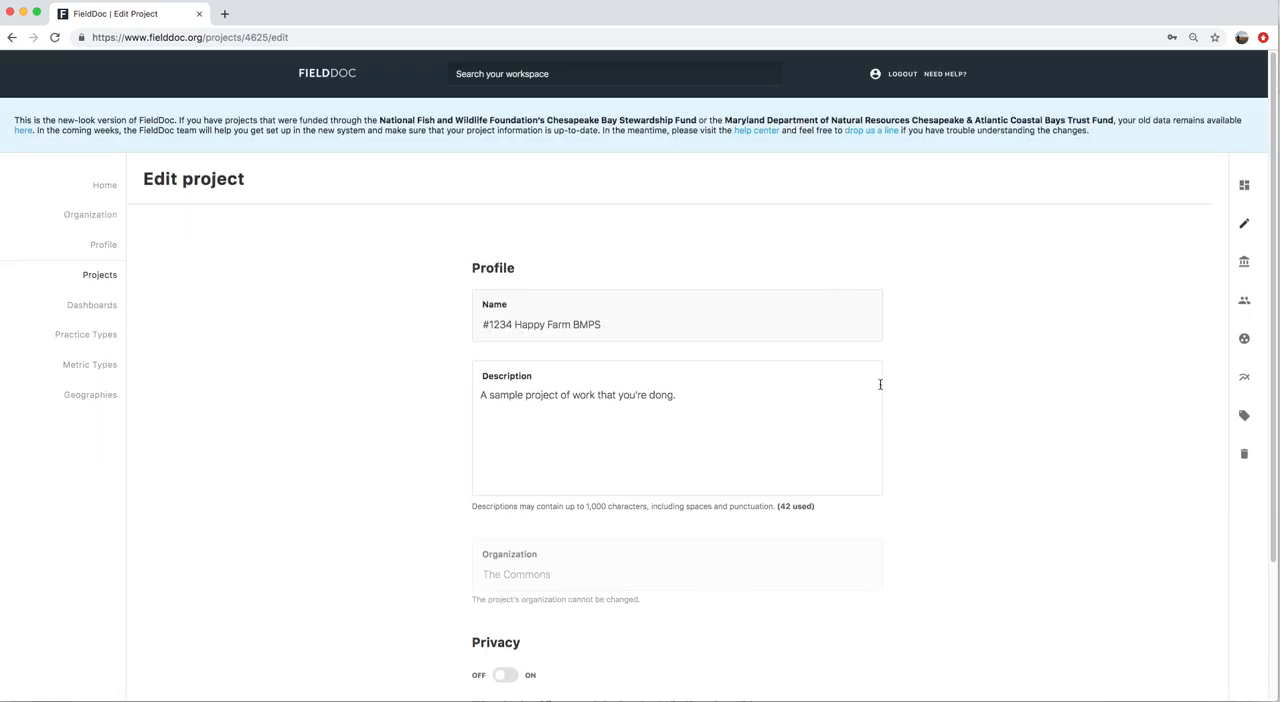
pyautogui.click(1245, 270)
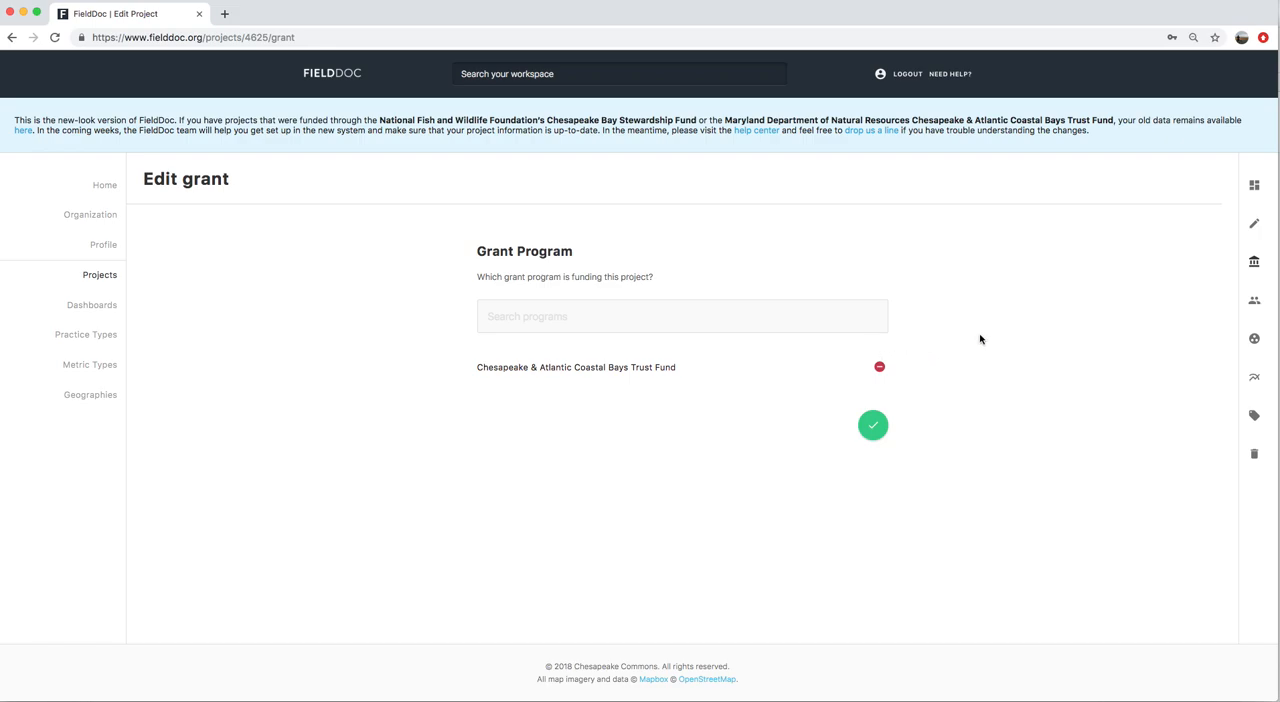
pyautogui.click(1259, 305)
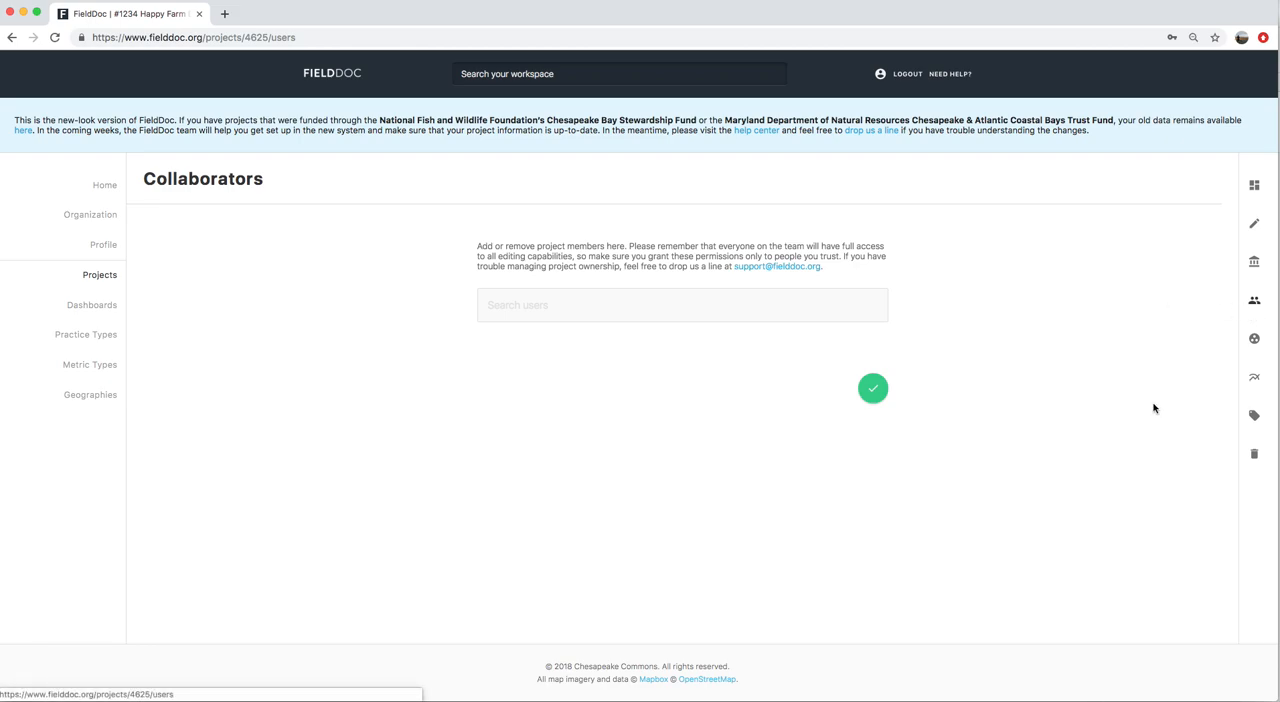
# Add Chesapeake Commons as a partner organization in the project's partnerships
pyautogui.click(1254, 340)
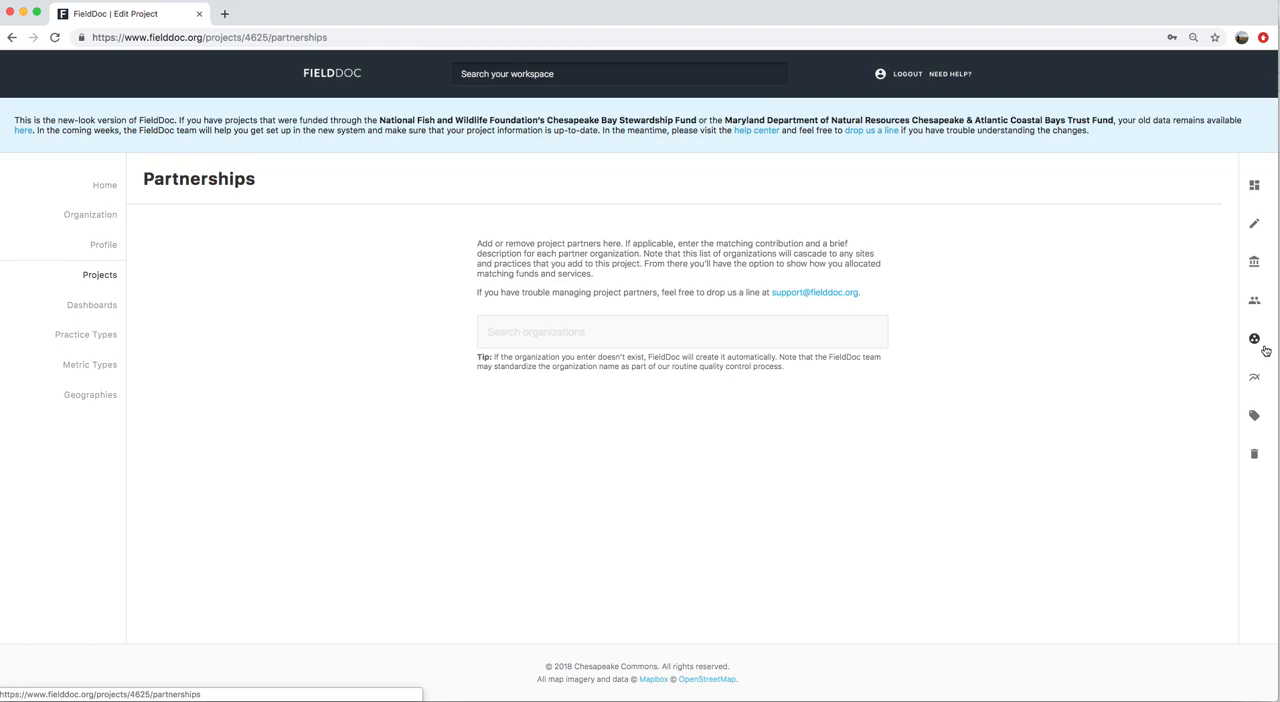
pyautogui.click(776, 338)
pyautogui.write('ches')
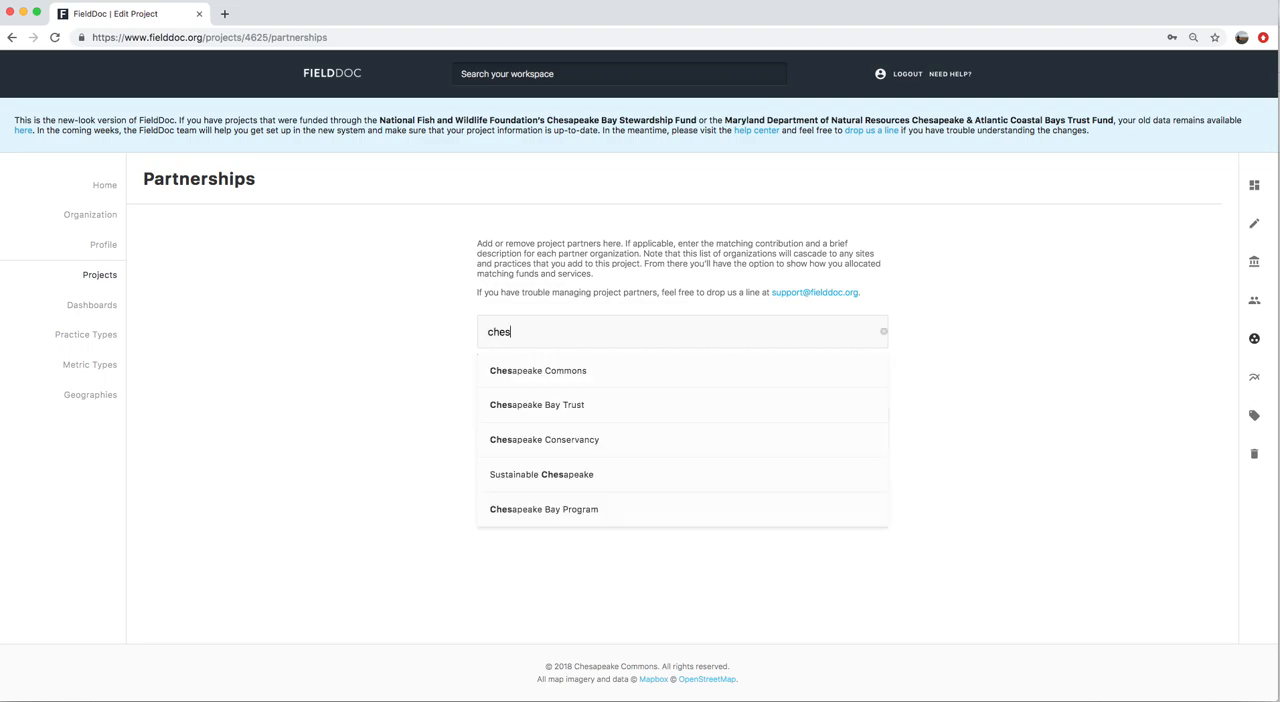
pyautogui.click(598, 371)
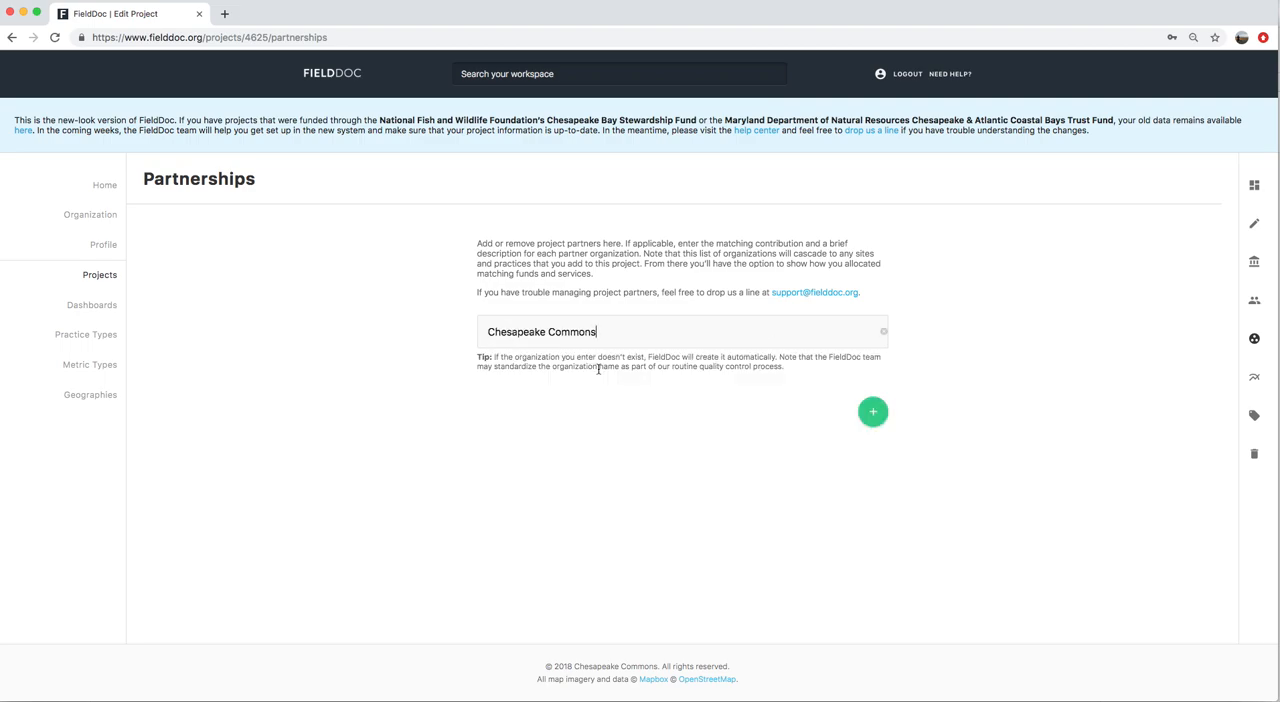
pyautogui.click(868, 410)
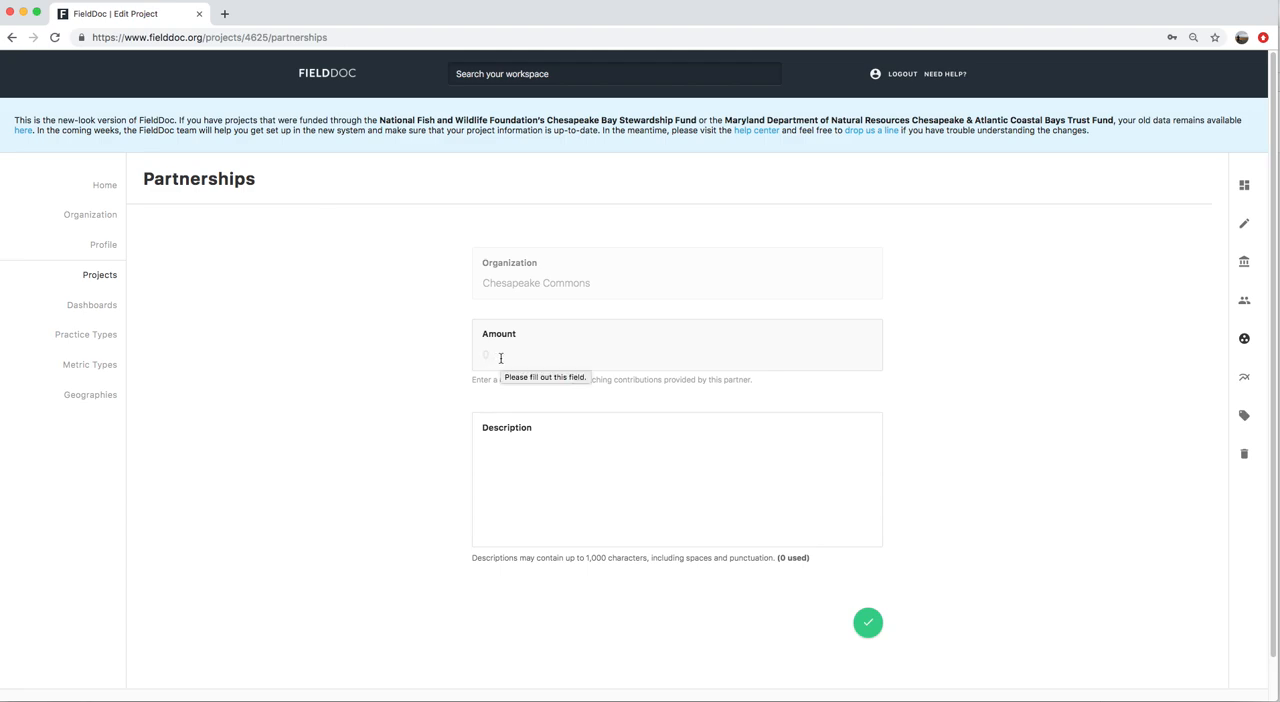
# Set the Chesapeake Commons matching contribution to 10000 with the description "Tree!" and save the partnership
pyautogui.click(528, 467)
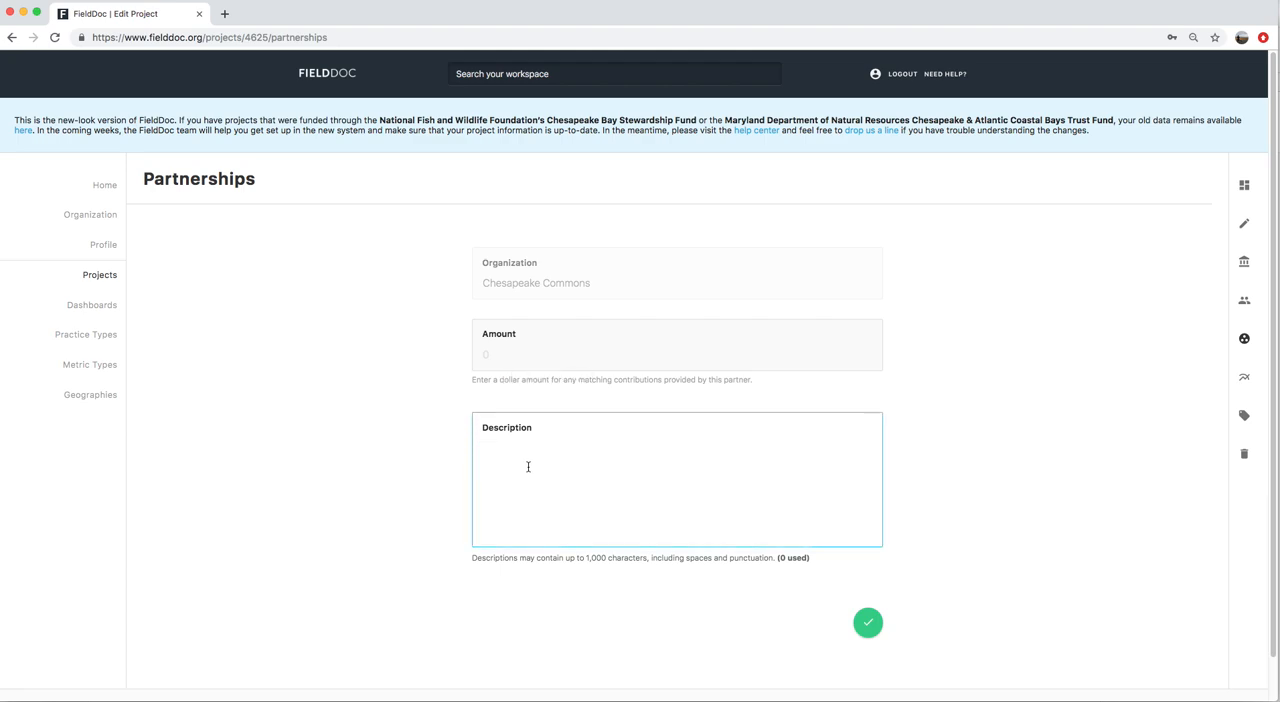
pyautogui.write('Tree!')
pyautogui.click(495, 353)
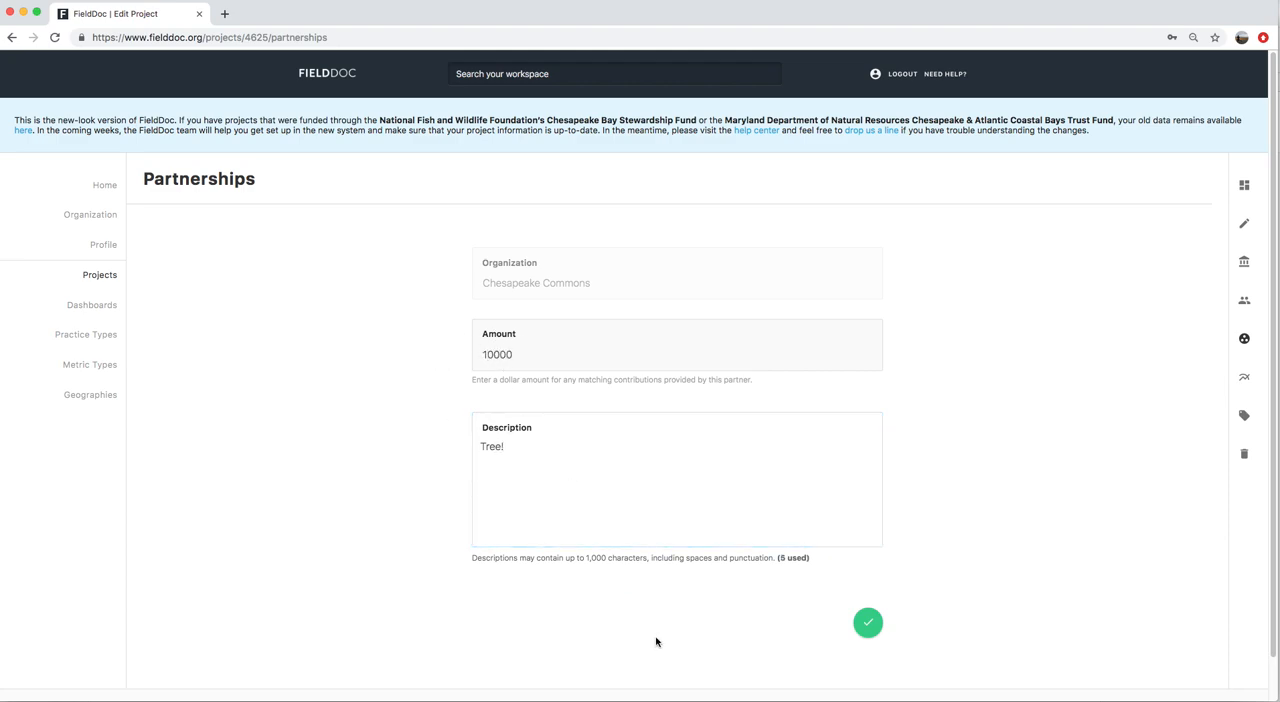
pyautogui.click(867, 622)
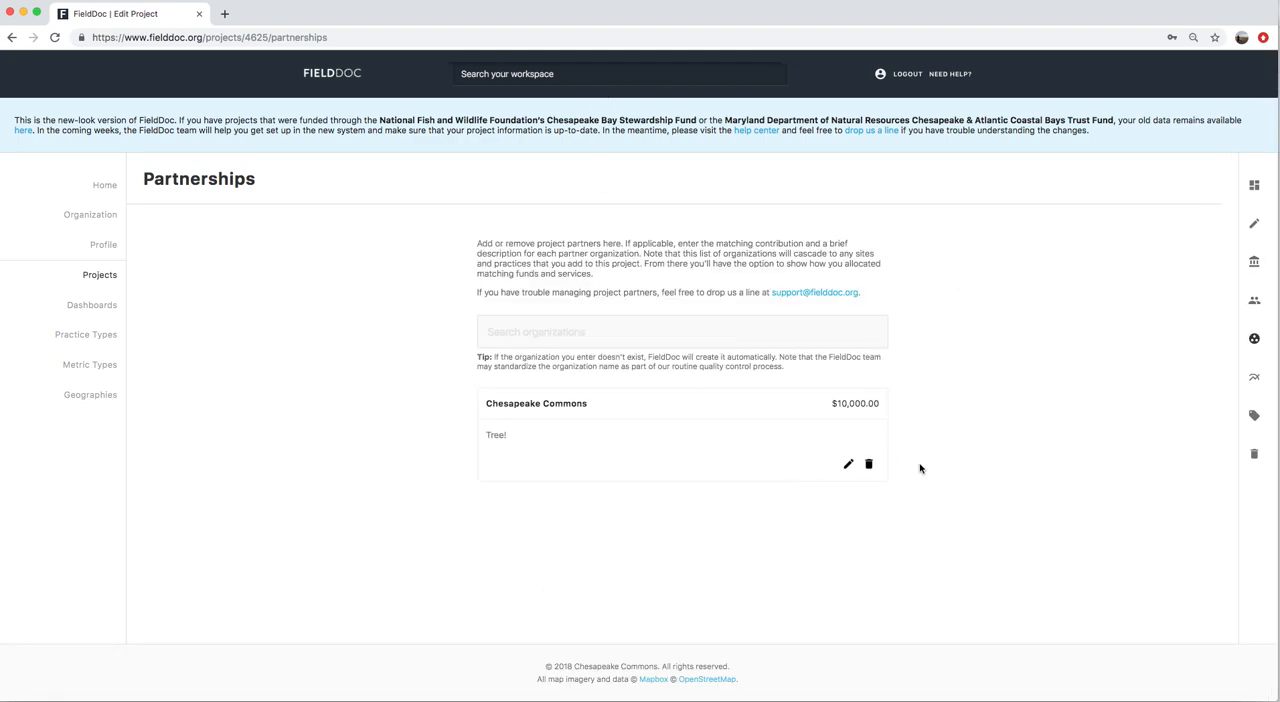
# Add "Miles of fencing installed" and "Acres of habitat restored" as active project targets, save them and return to the project summary
pyautogui.click(1258, 381)
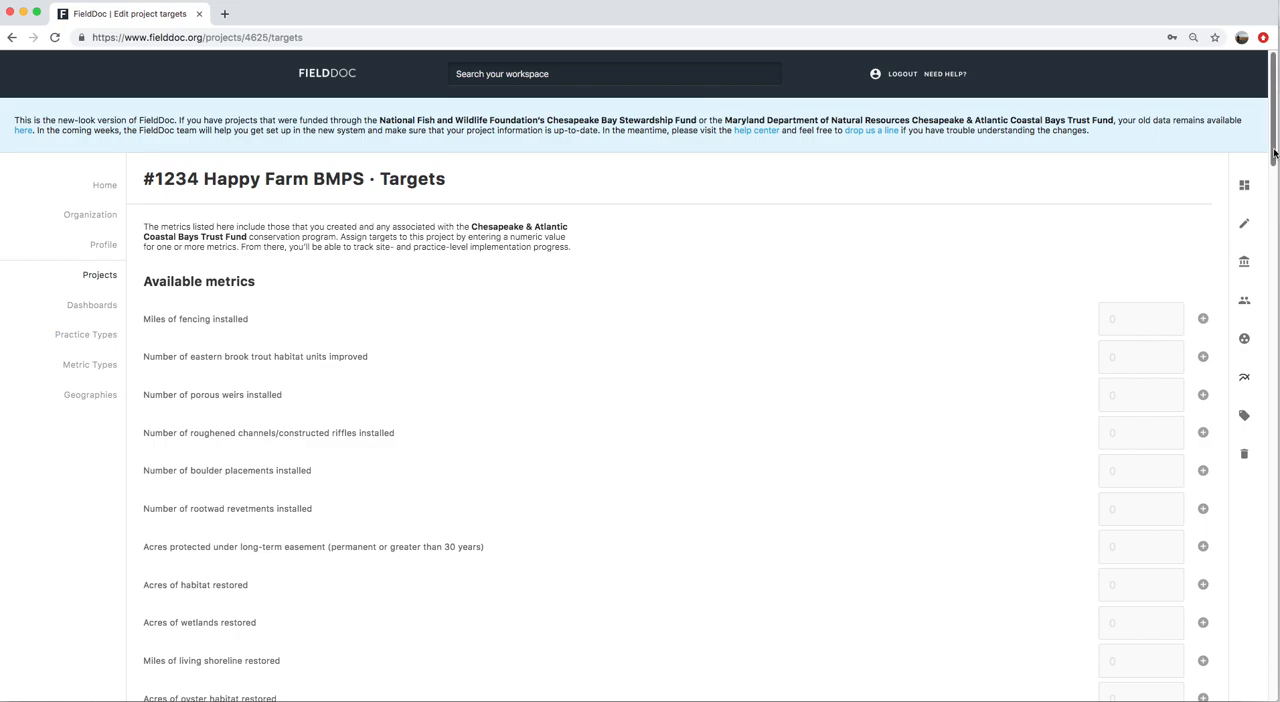
pyautogui.moveTo(1273, 152); pyautogui.dragTo(1276, 181)
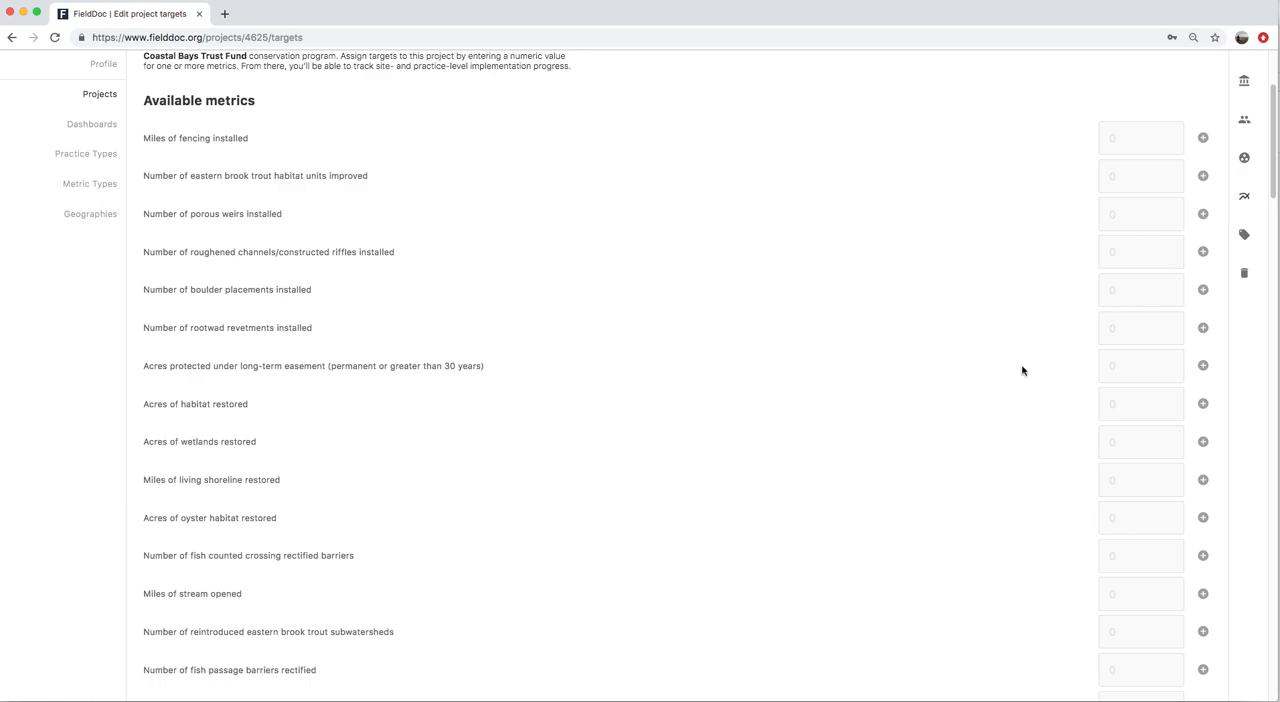
pyautogui.scroll(-2, 1022, 370)
pyautogui.scroll(4, 1022, 371)
pyautogui.scroll(2, 1022, 370)
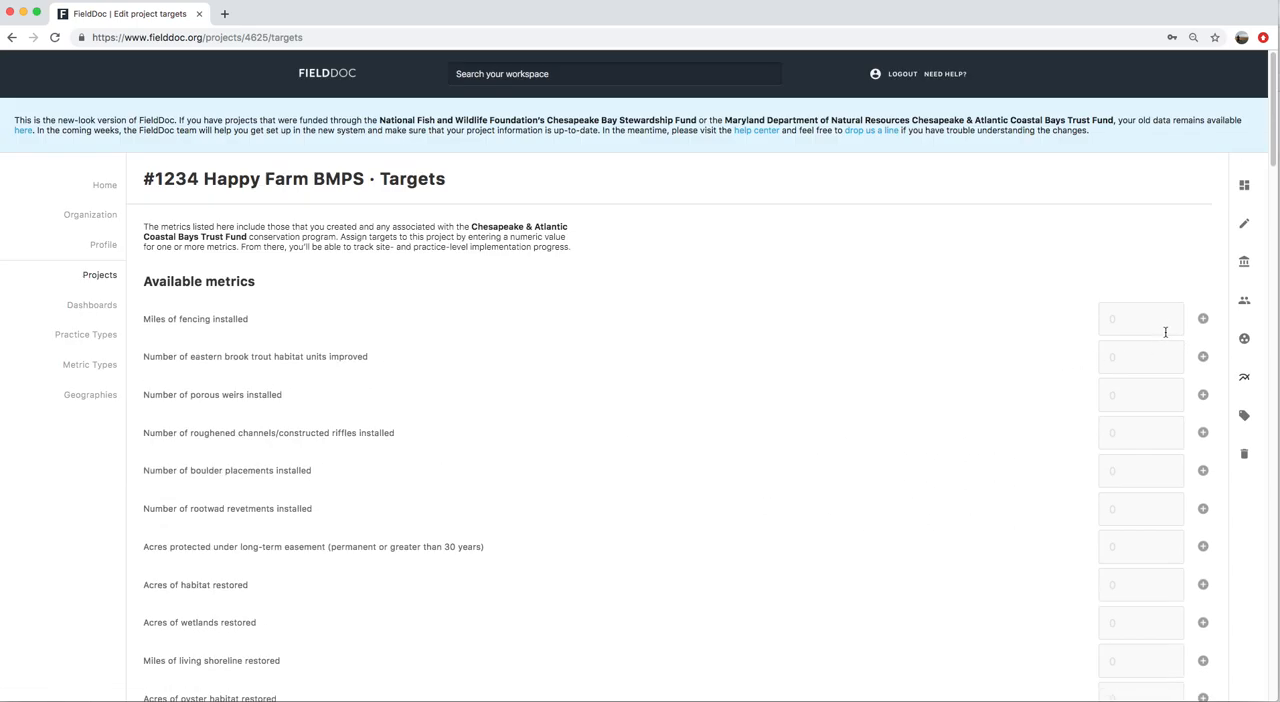
pyautogui.click(1203, 318)
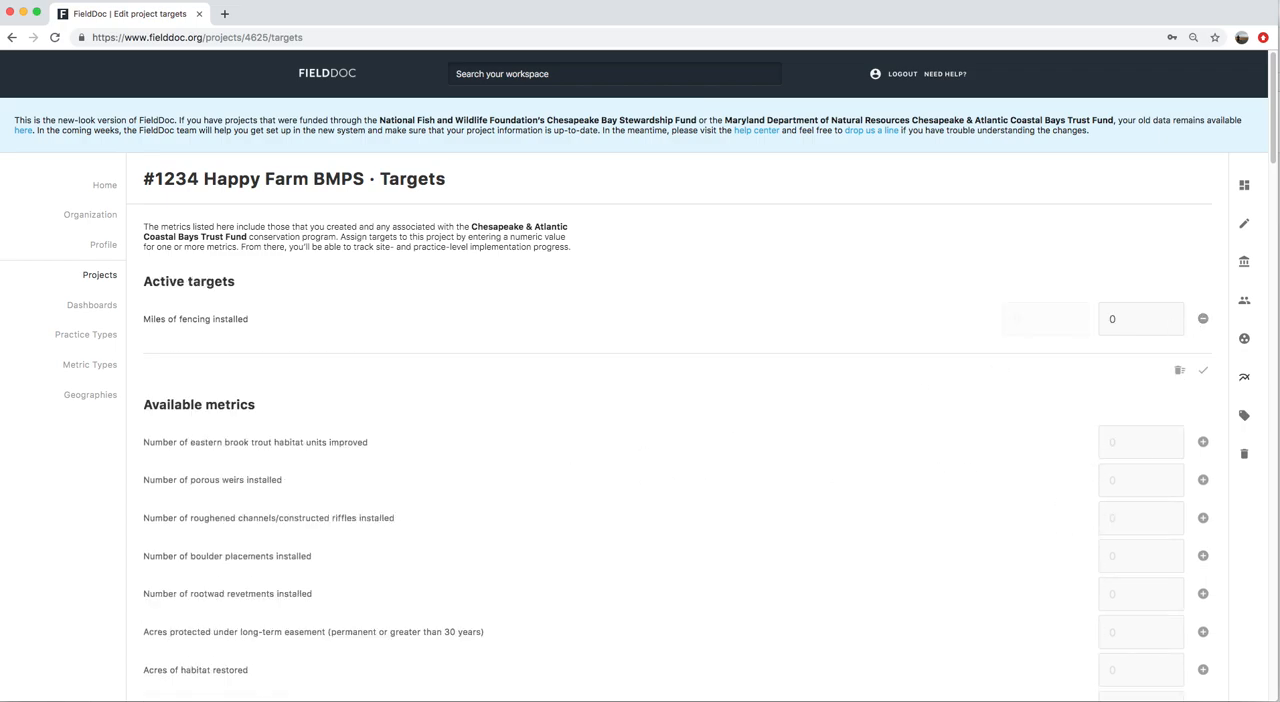
pyautogui.click(1203, 669)
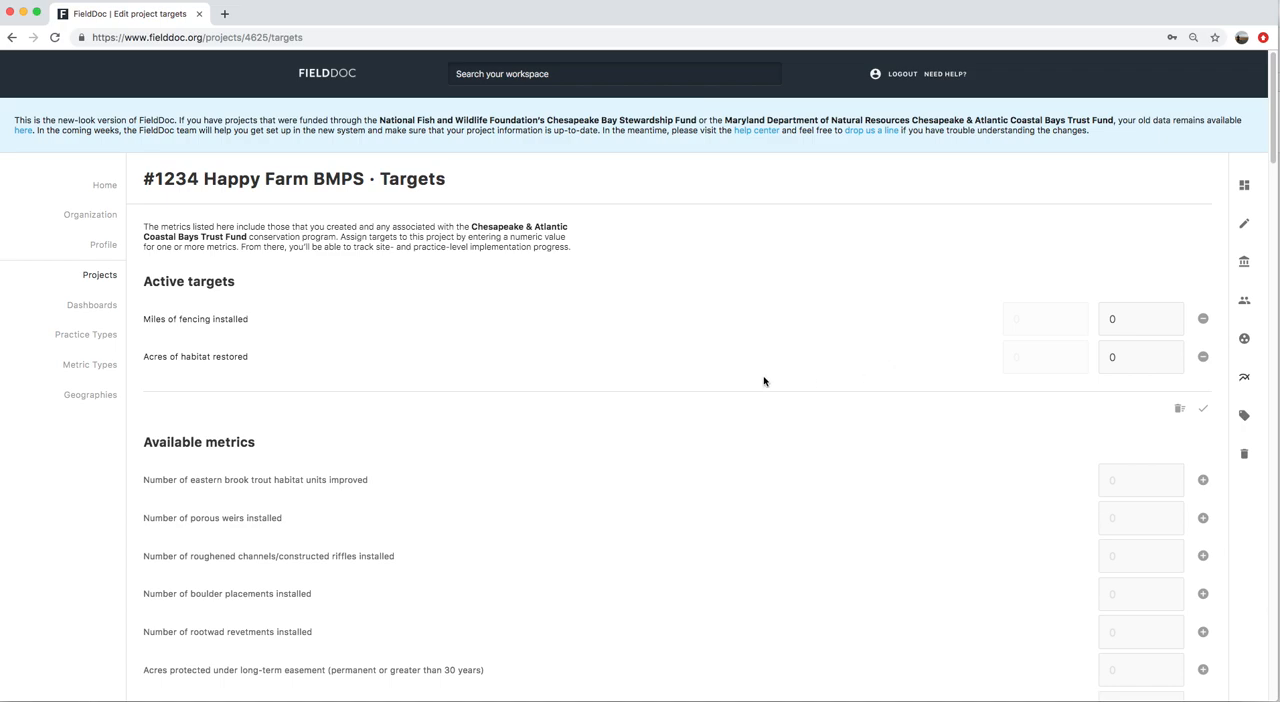
pyautogui.click(1204, 411)
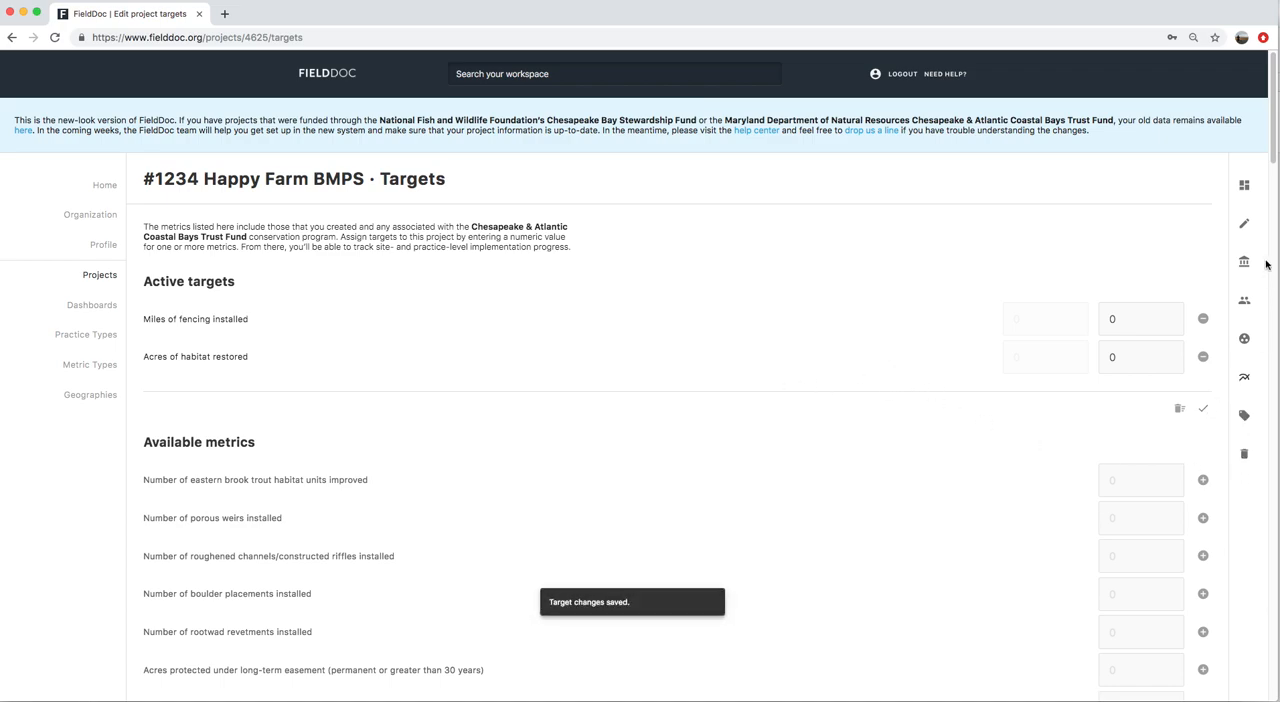
pyautogui.click(1245, 187)
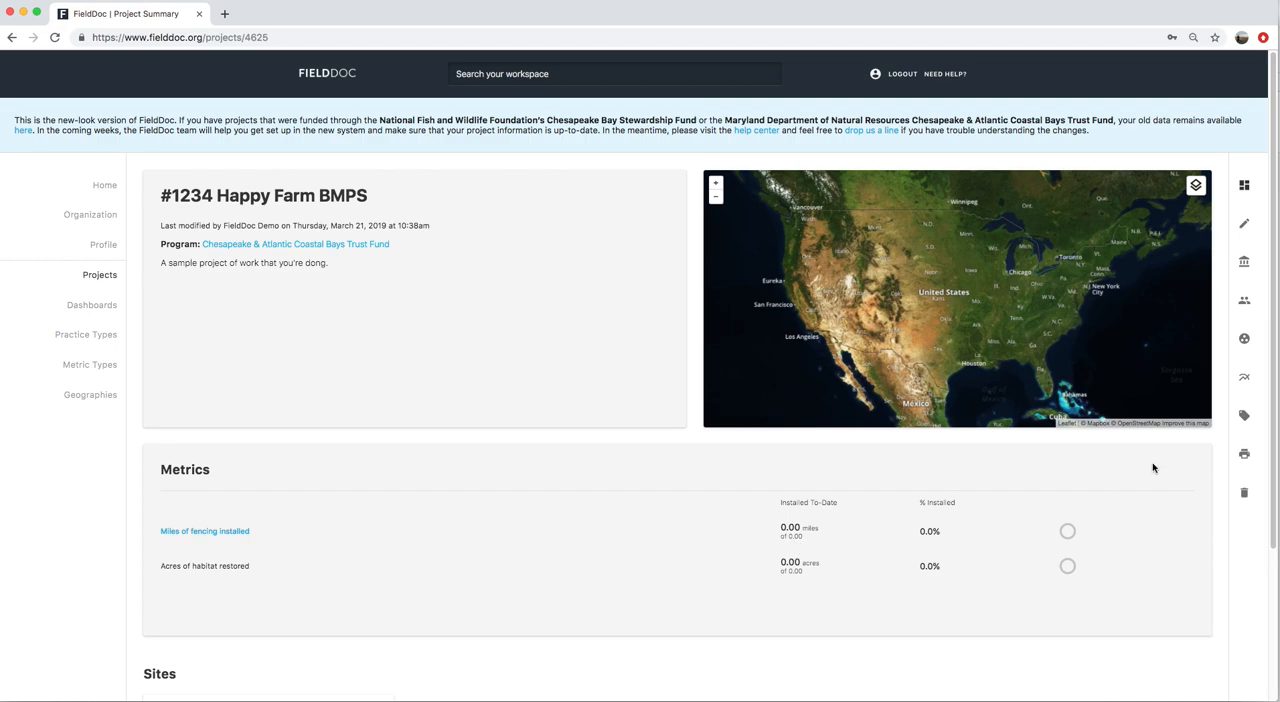
# Set the project targets to 1000 acres of habitat restored and 10 miles of fencing installed, and save them
pyautogui.click(1244, 378)
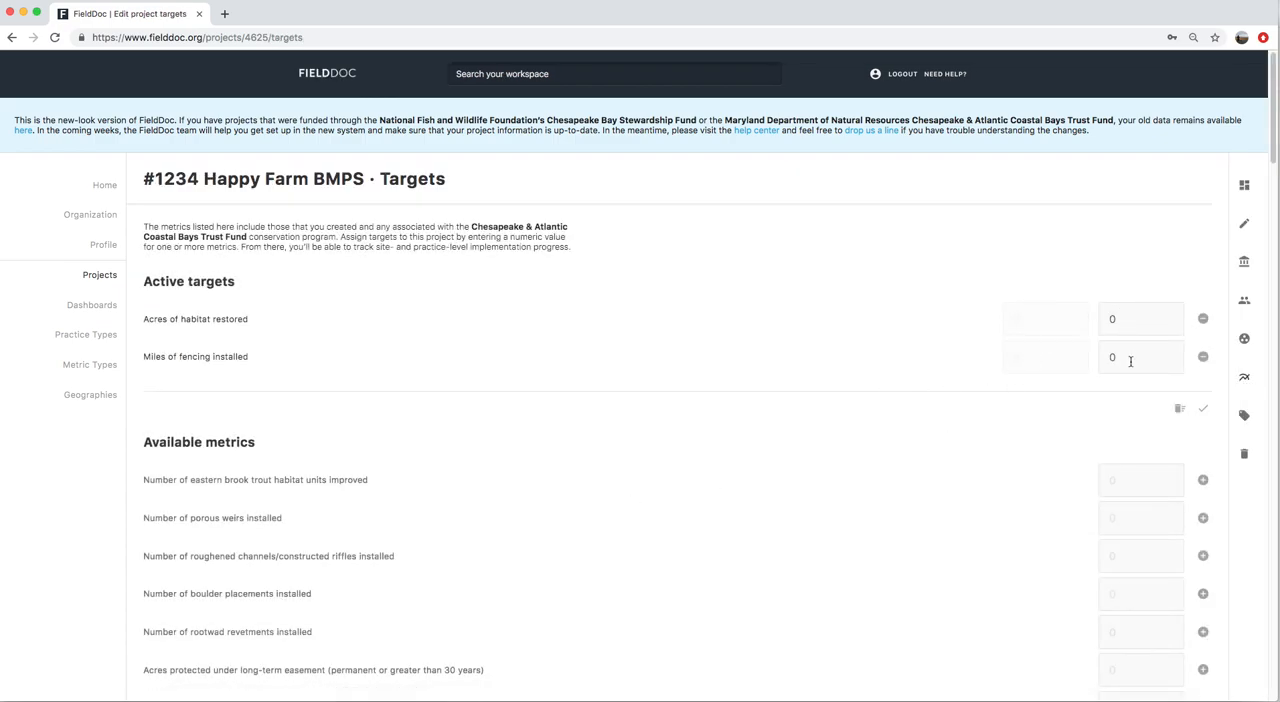
pyautogui.write('10')
pyautogui.moveTo(1135, 323); pyautogui.dragTo(1108, 319)
pyautogui.click(1205, 409)
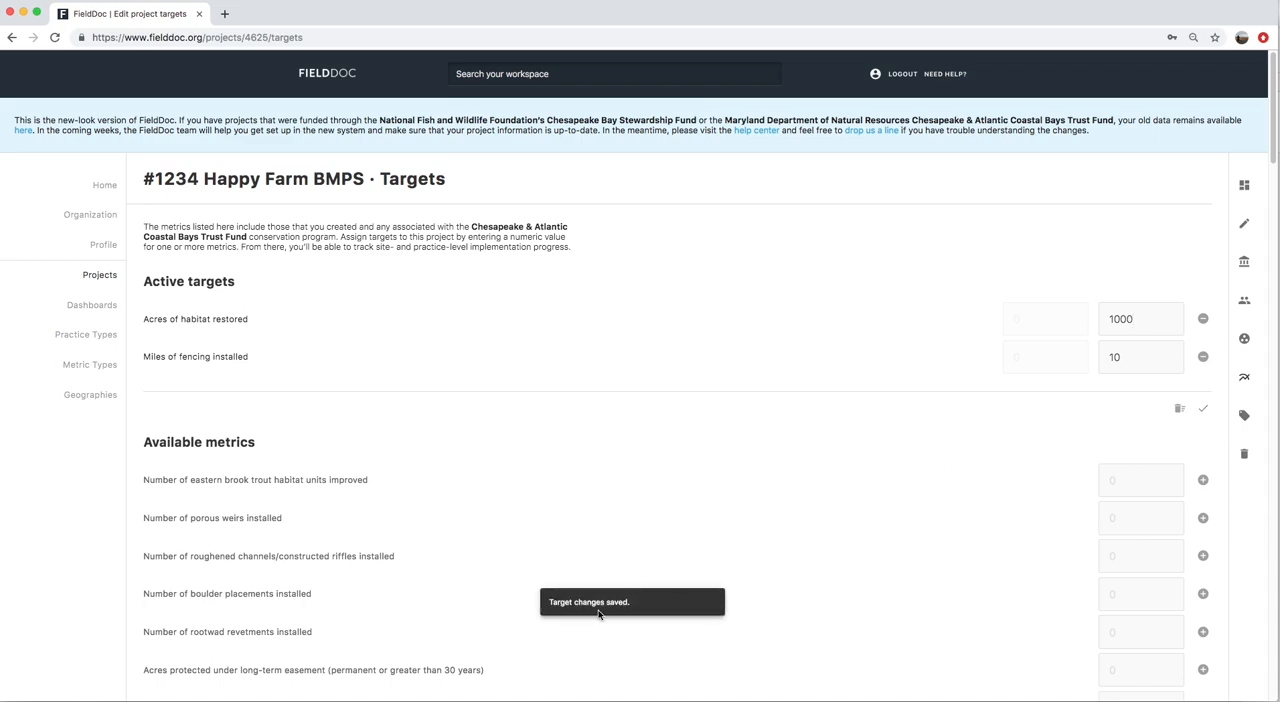
# Review the project summary's metrics and the project's tag editing page
pyautogui.click(1247, 185)
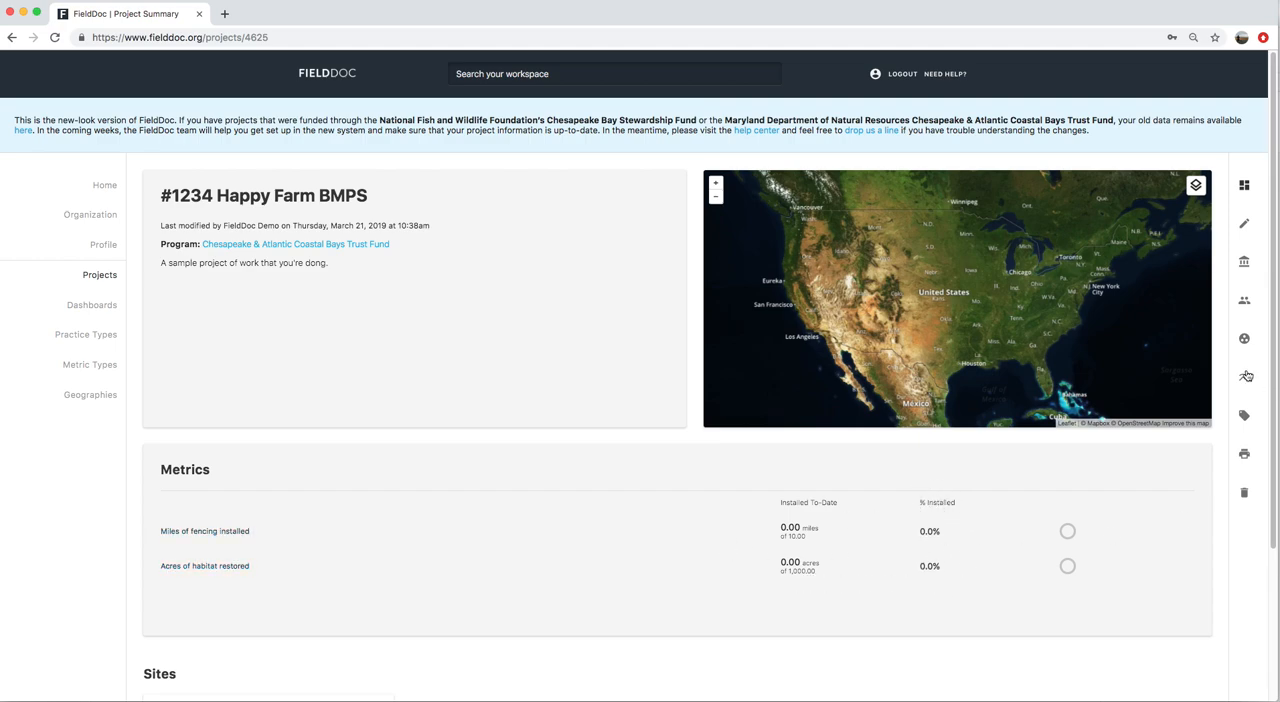
pyautogui.click(1245, 417)
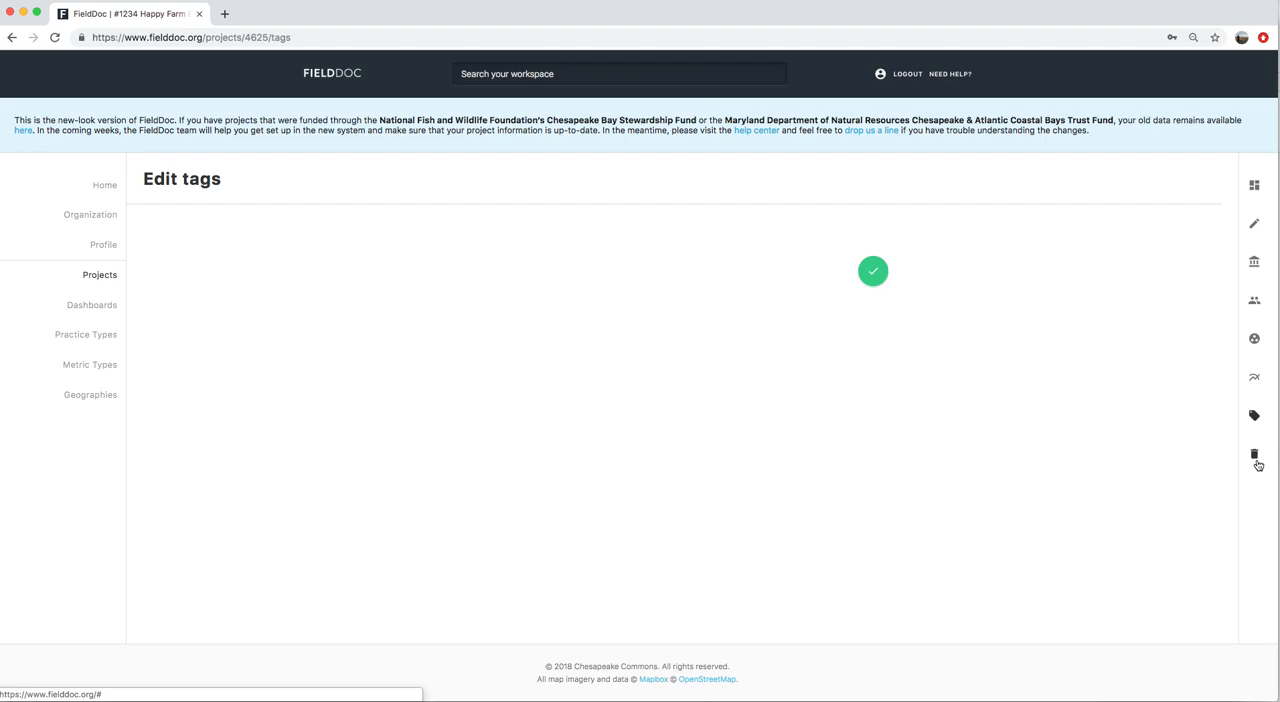
pyautogui.click(1255, 187)
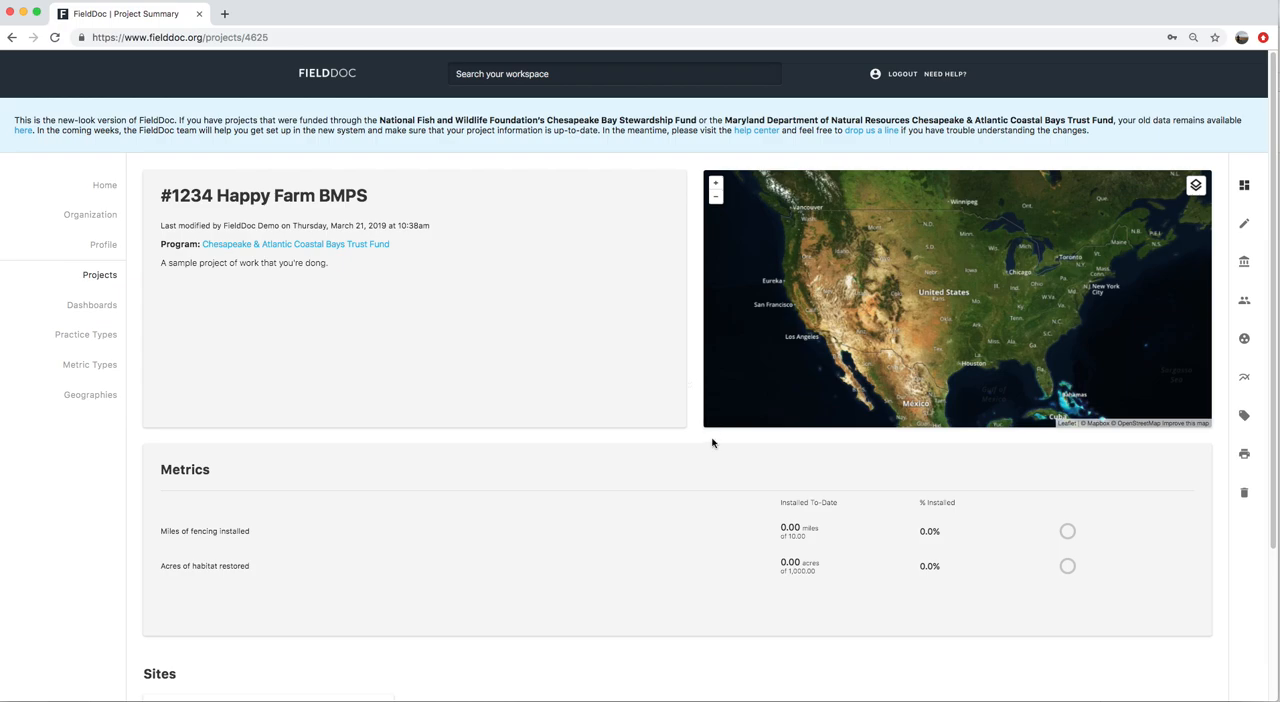
# Add a site named "Joyous Farms" to the project with the description "The first site of the BMPs" and save it
pyautogui.scroll(-3, 706, 435)
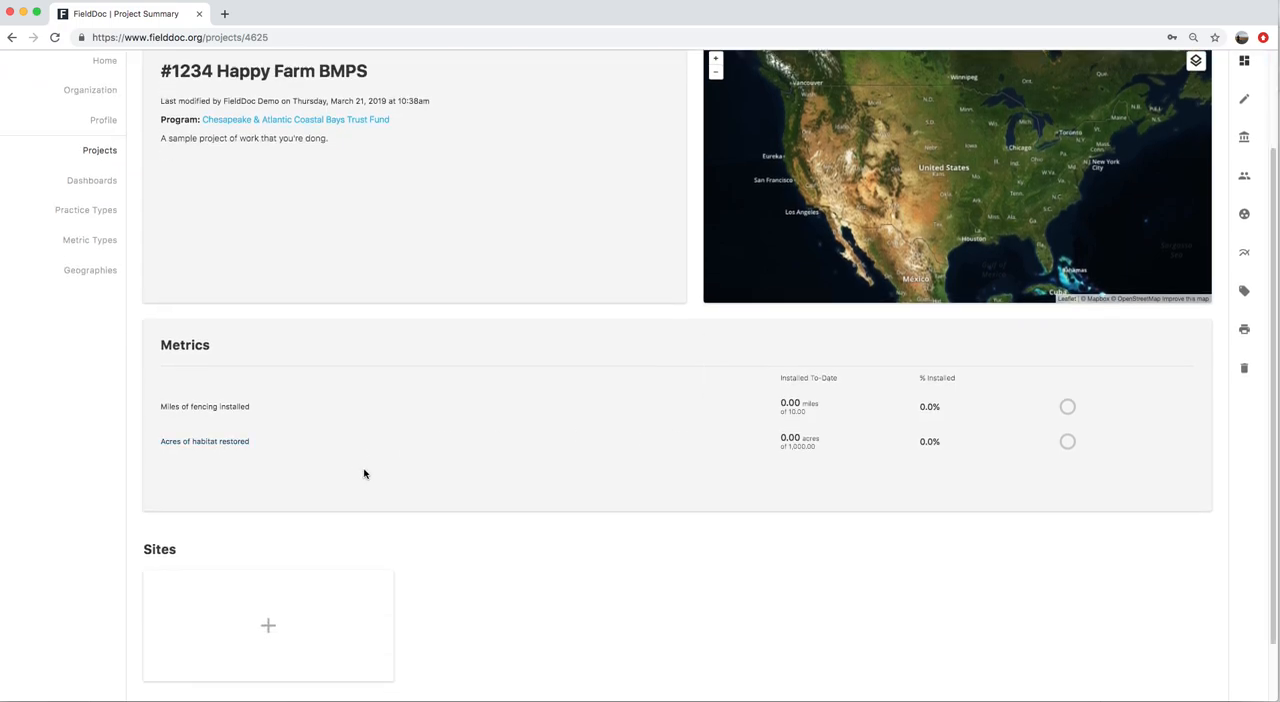
pyautogui.click(270, 626)
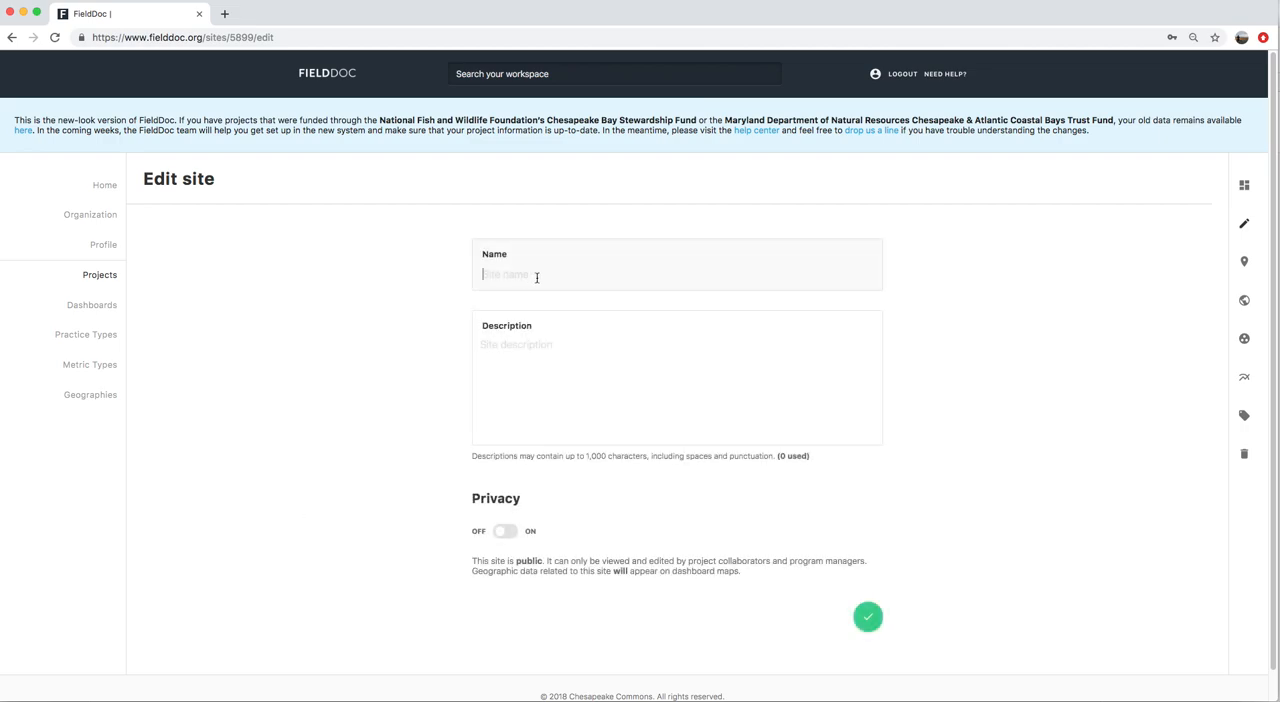
pyautogui.write('Joyous Farms')
pyautogui.press('Tab')
pyautogui.write('The fits')
pyautogui.press('BackSpace')
pyautogui.write('rst')
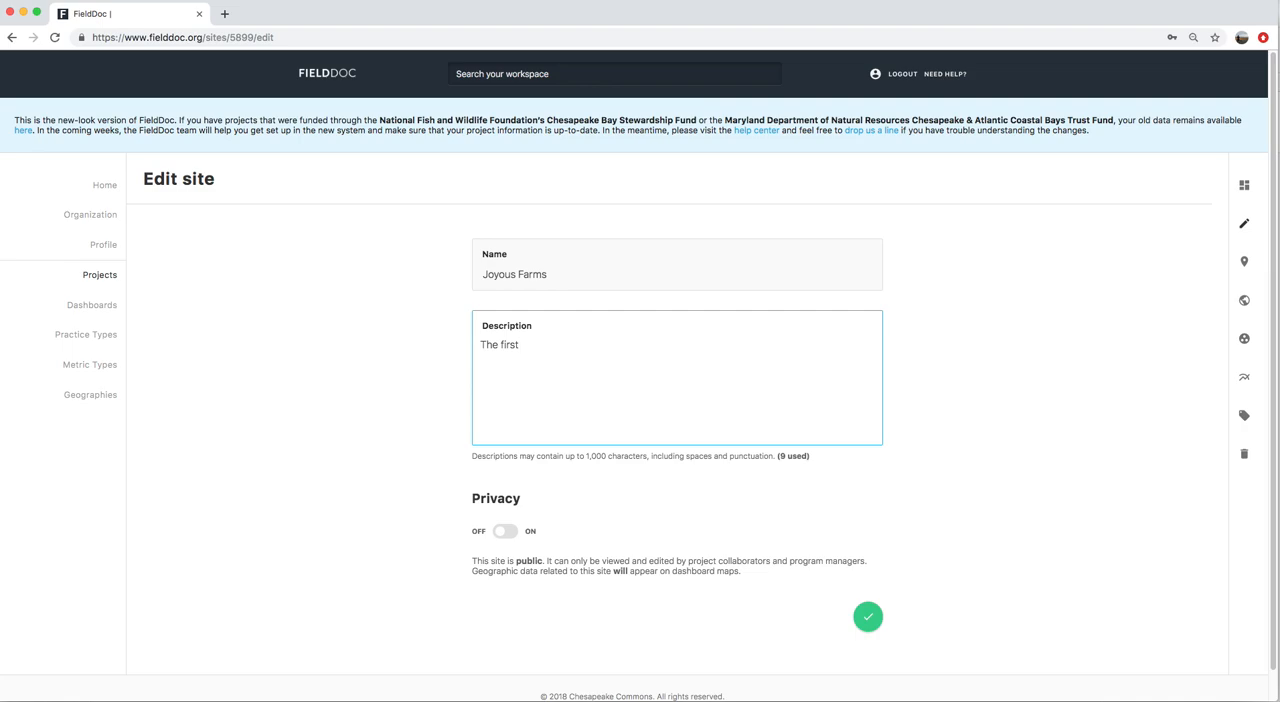
pyautogui.write('site of the BMPs')
pyautogui.click(867, 624)
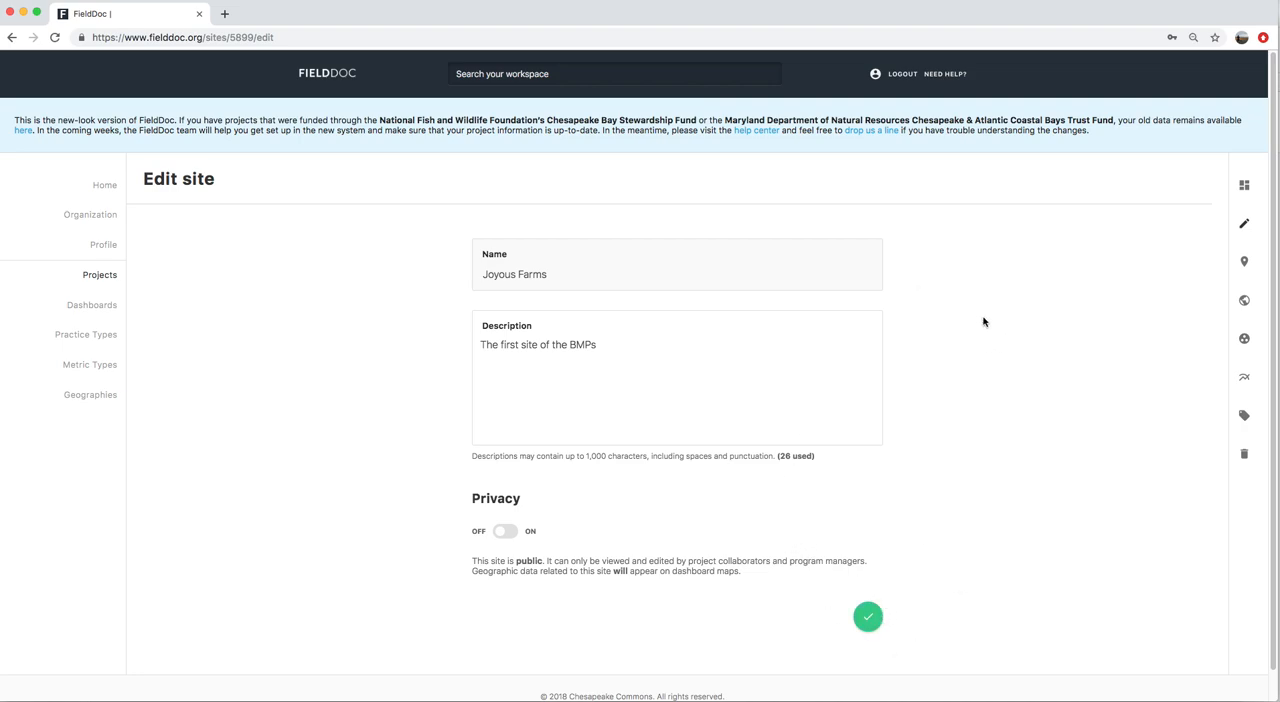
# View the summary of the Joyous Farms site
pyautogui.click(1244, 189)
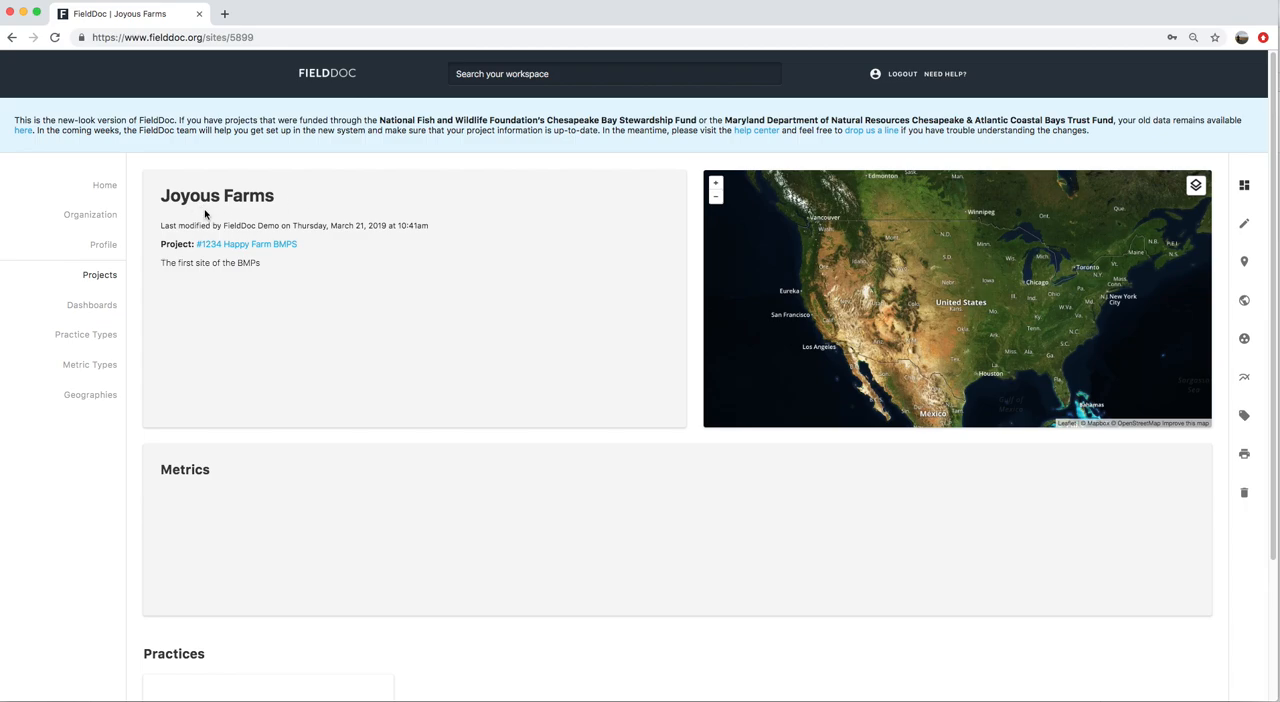
pyautogui.moveTo(165, 201); pyautogui.dragTo(272, 199)
pyautogui.click(270, 199)
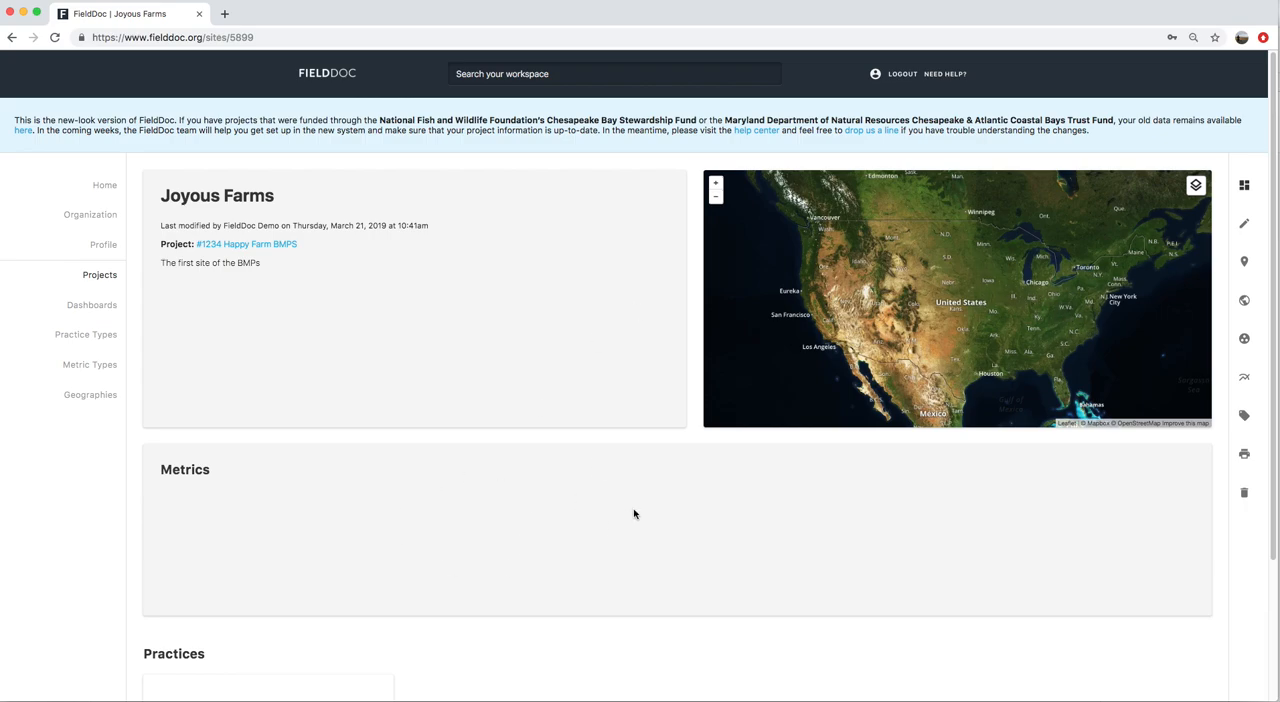
# Upload the shapefile archive Site-1.zip from the Desktop as the Joyous Farms site location and save it
pyautogui.click(1245, 266)
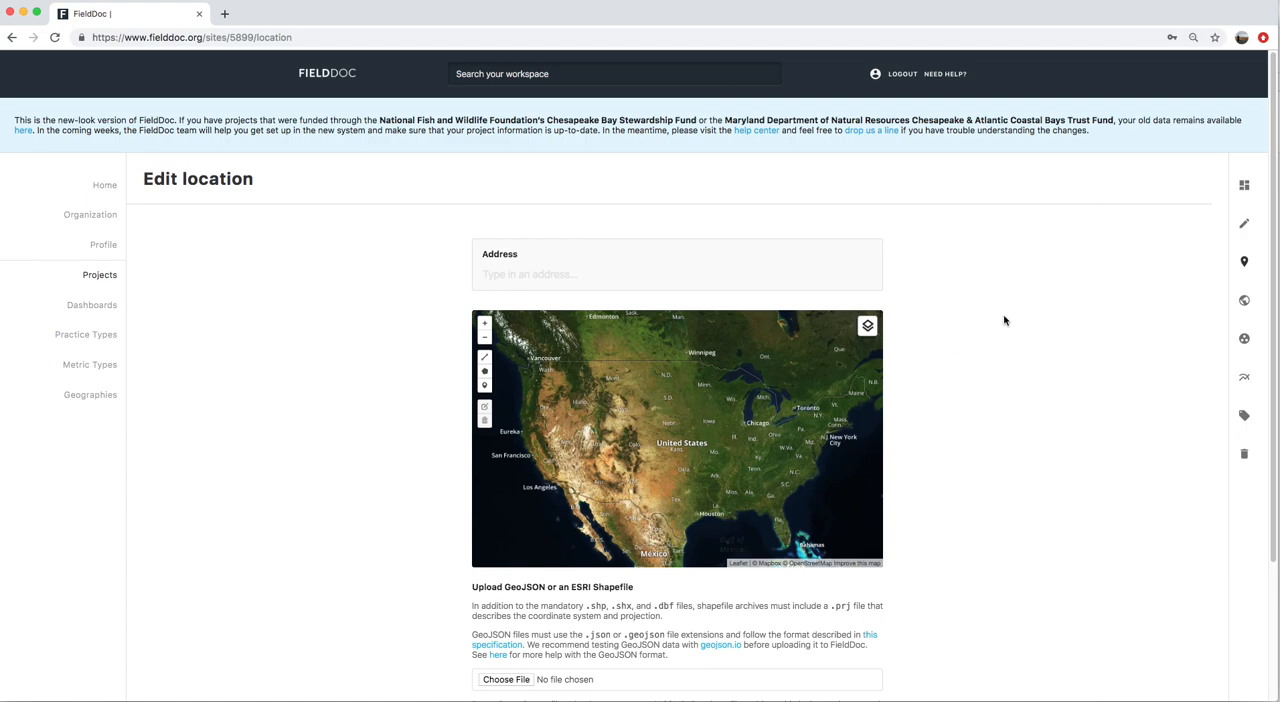
pyautogui.scroll(-2, 1004, 320)
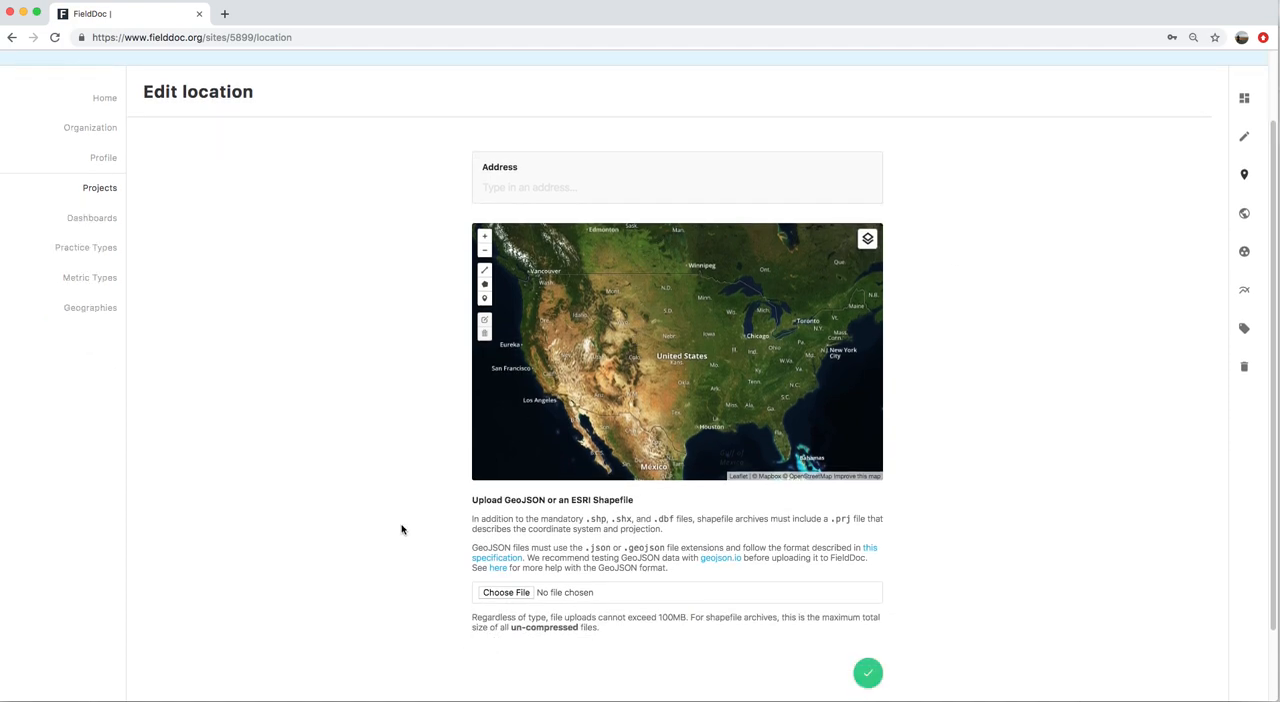
pyautogui.click(507, 593)
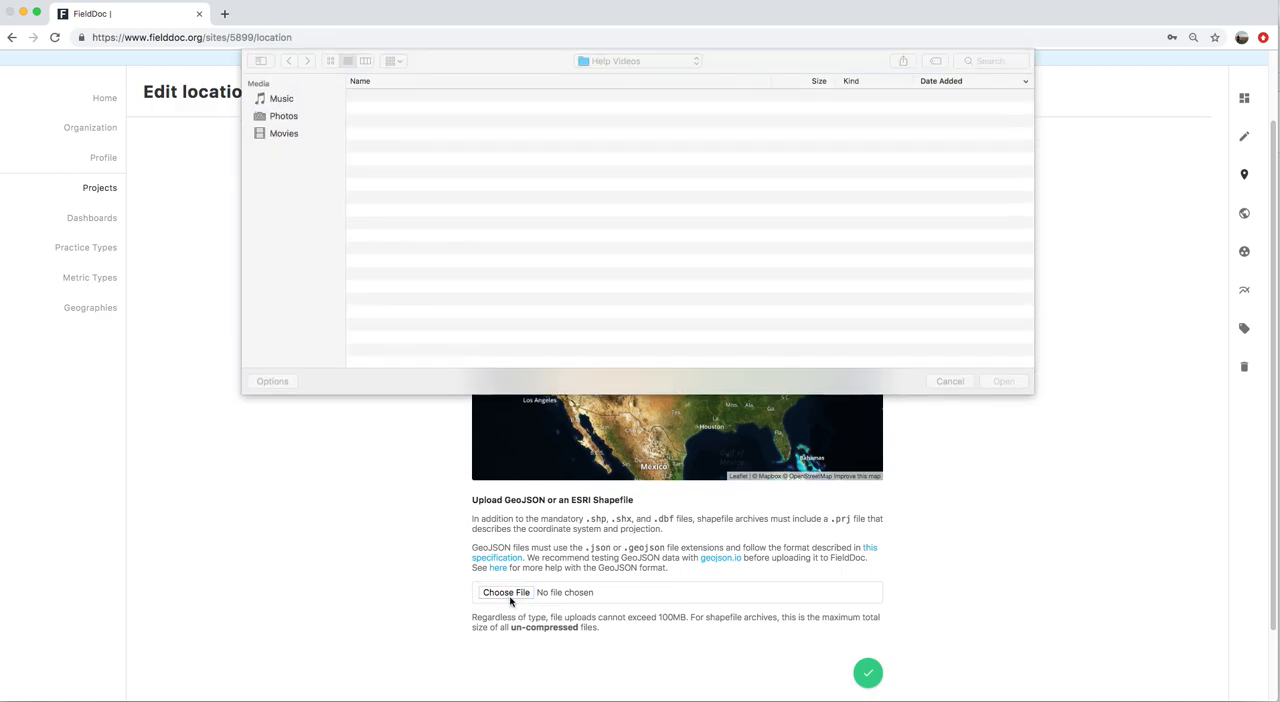
pyautogui.click(286, 168)
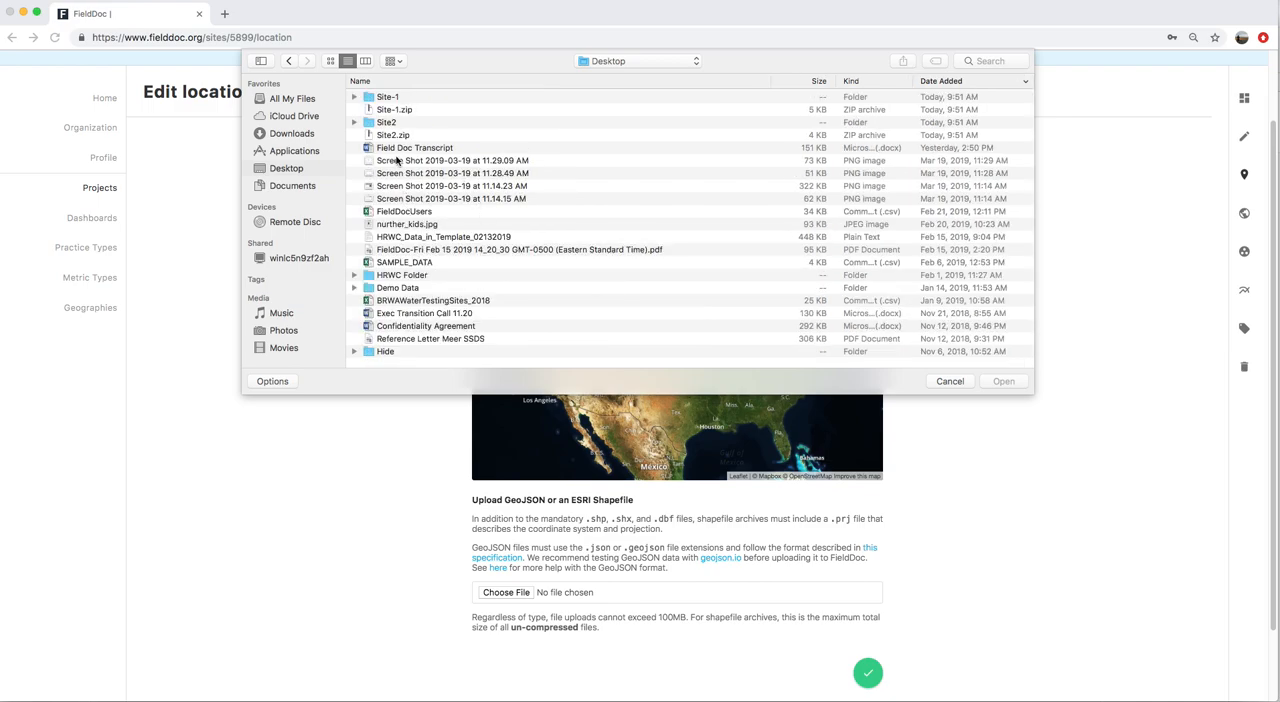
pyautogui.click(394, 109)
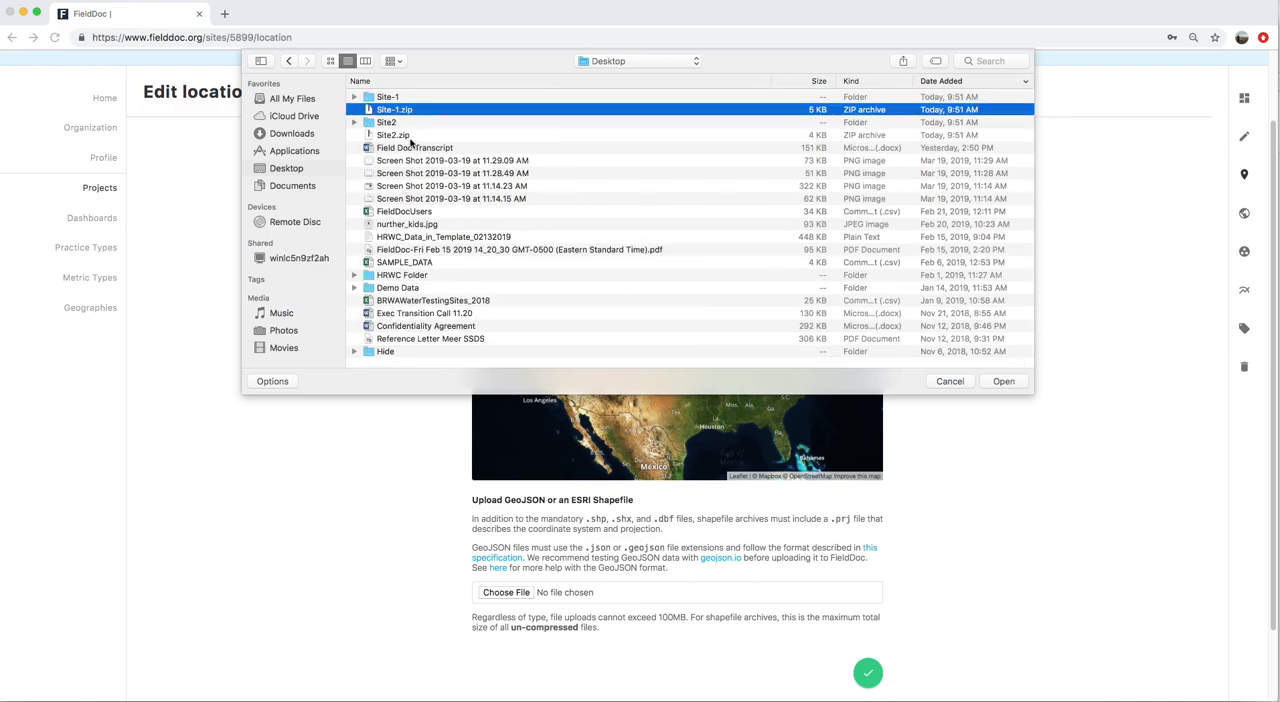
pyautogui.click(1005, 381)
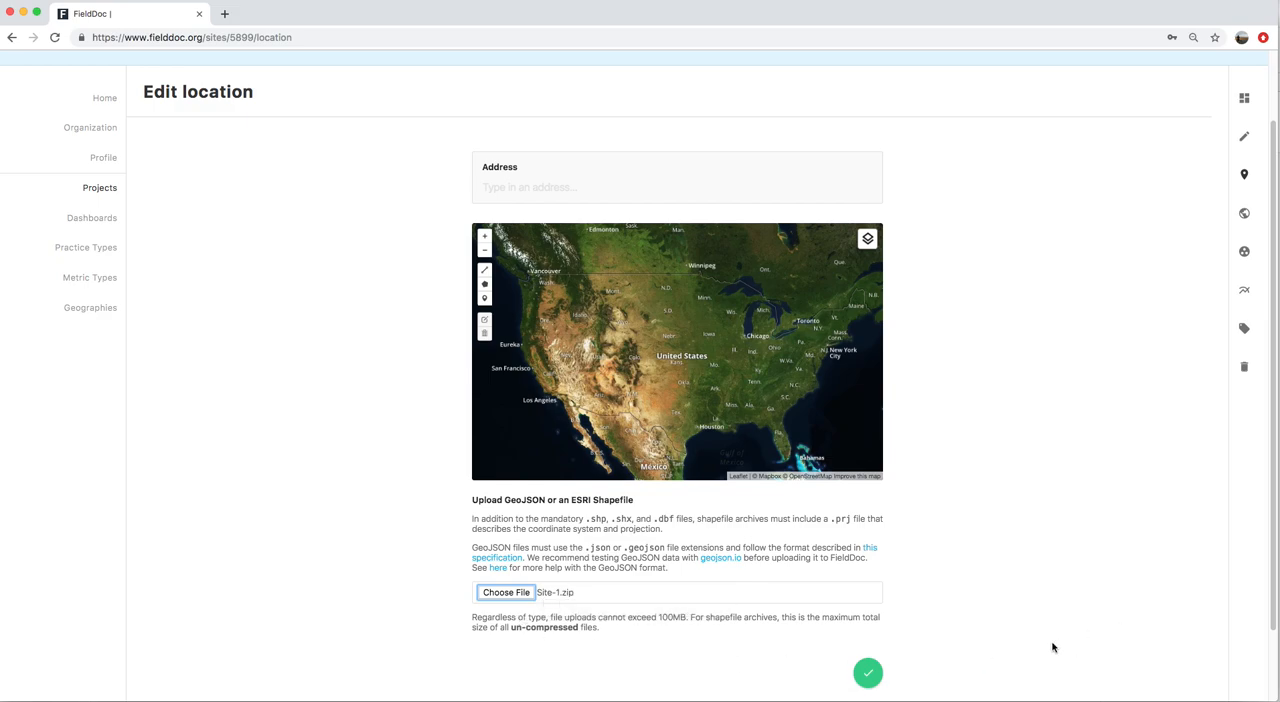
pyautogui.click(868, 672)
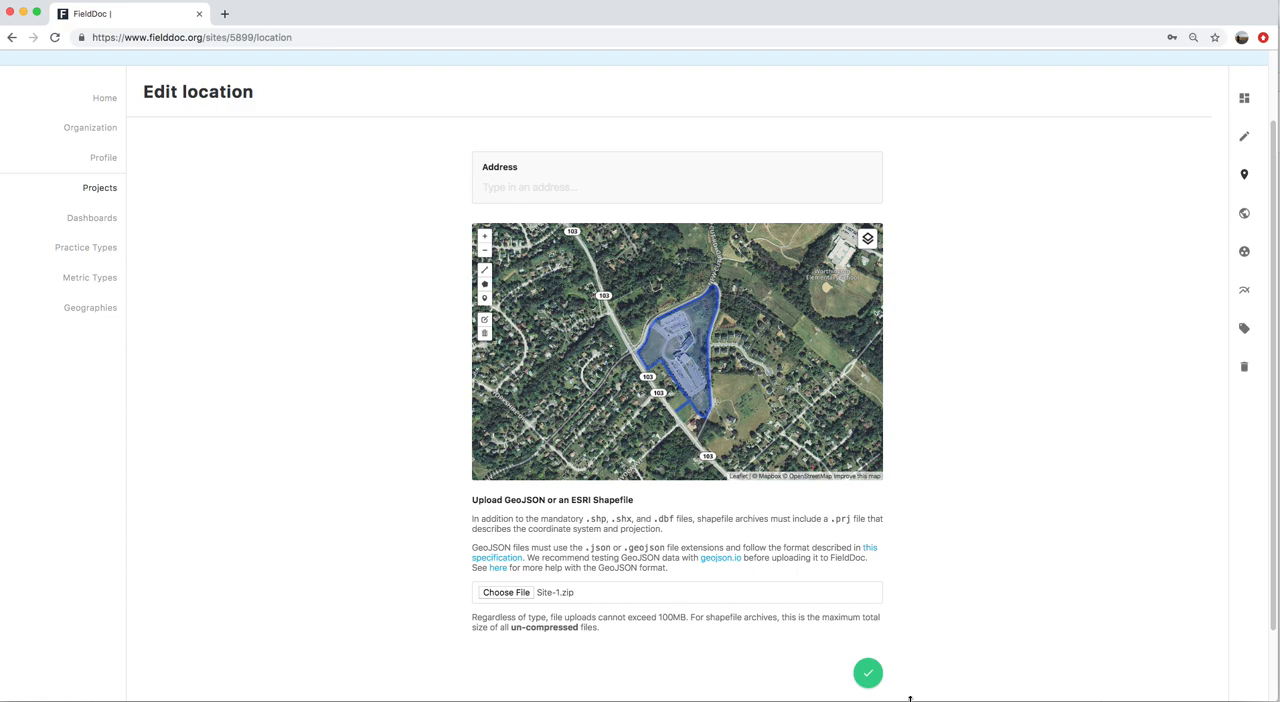
pyautogui.click(868, 673)
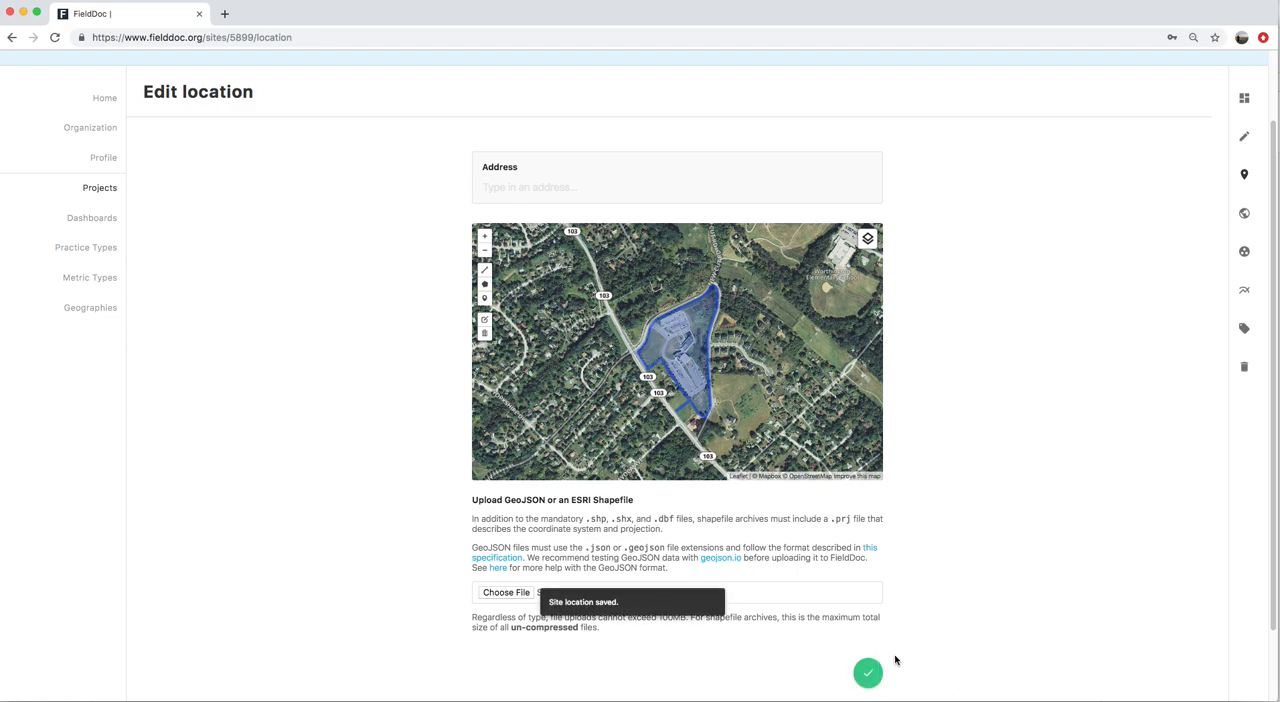
# Check the saved location and its surroundings on the site summary map
pyautogui.click(1244, 97)
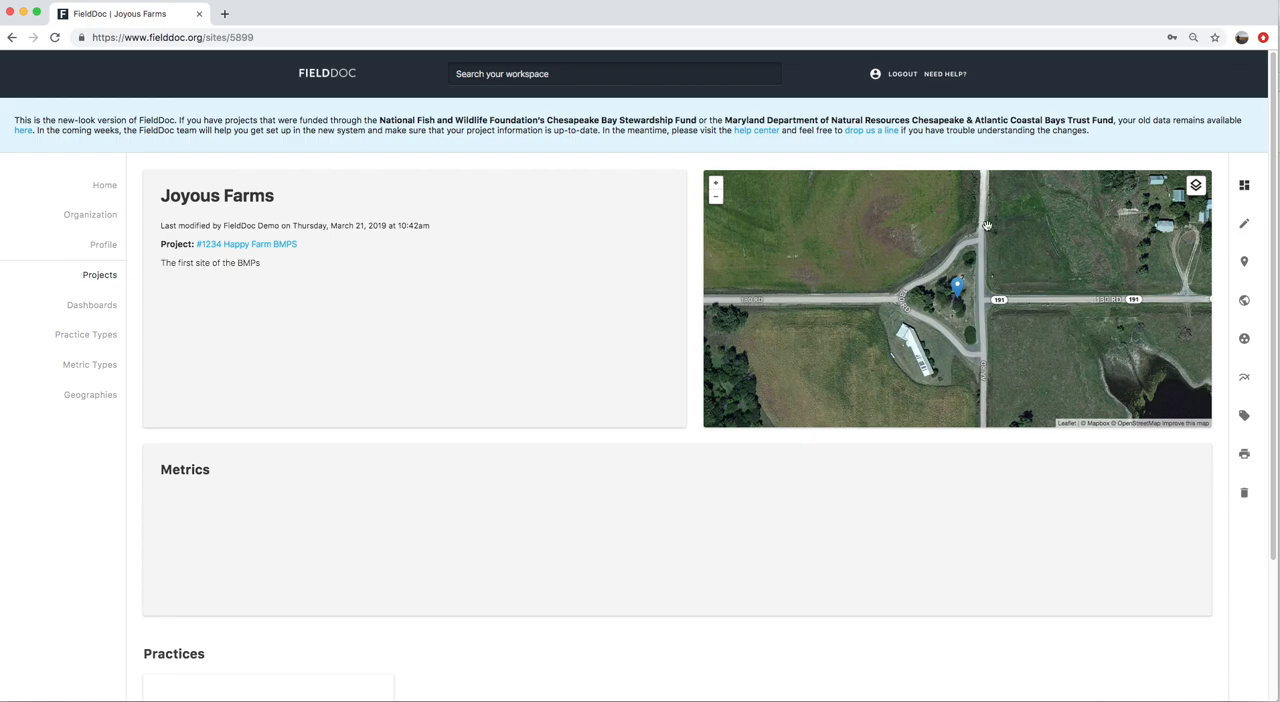
pyautogui.click(715, 197)
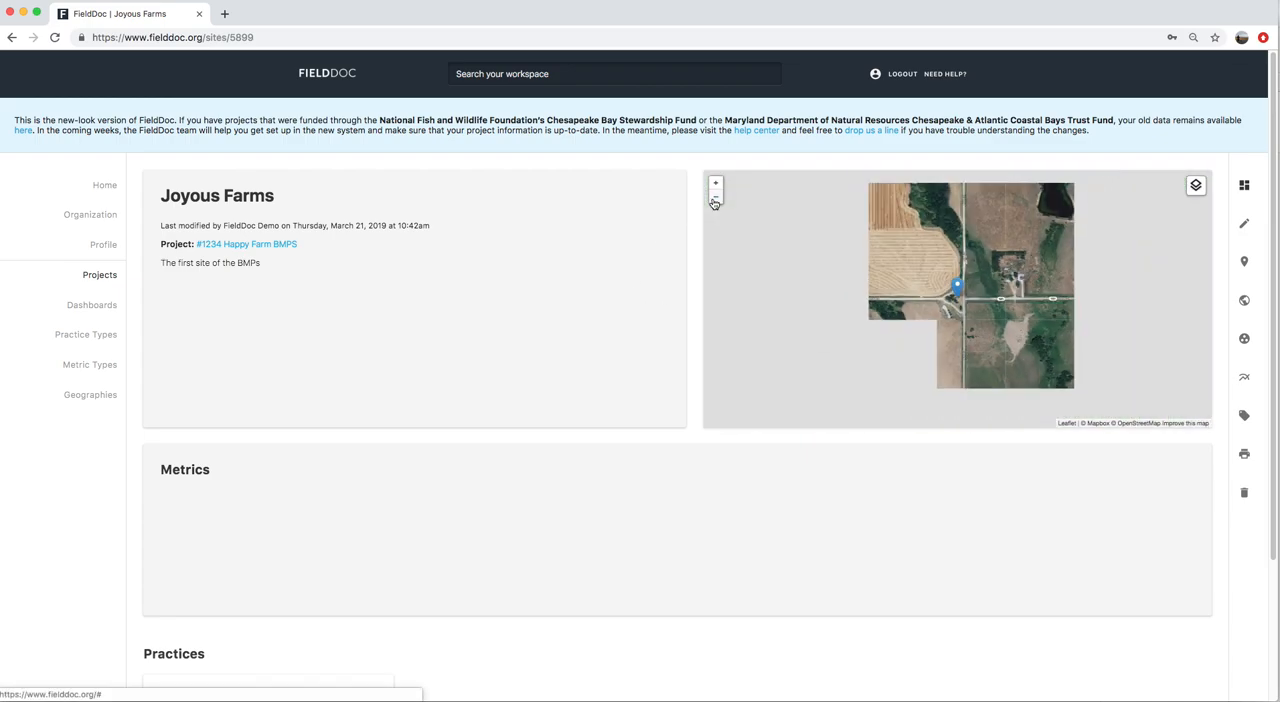
pyautogui.click(715, 198)
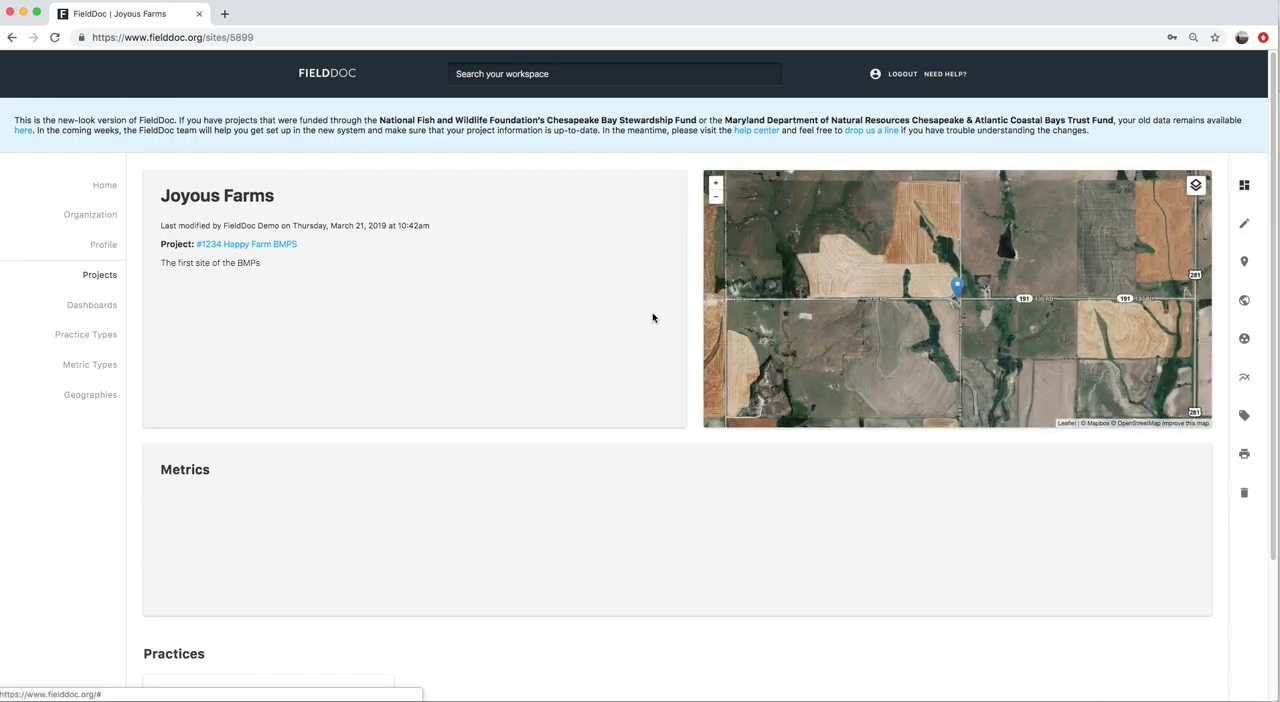
# Allocate 5000 of the Chesapeake Commons project contribution to the Joyous Farms site and save the allocation
pyautogui.click(1245, 341)
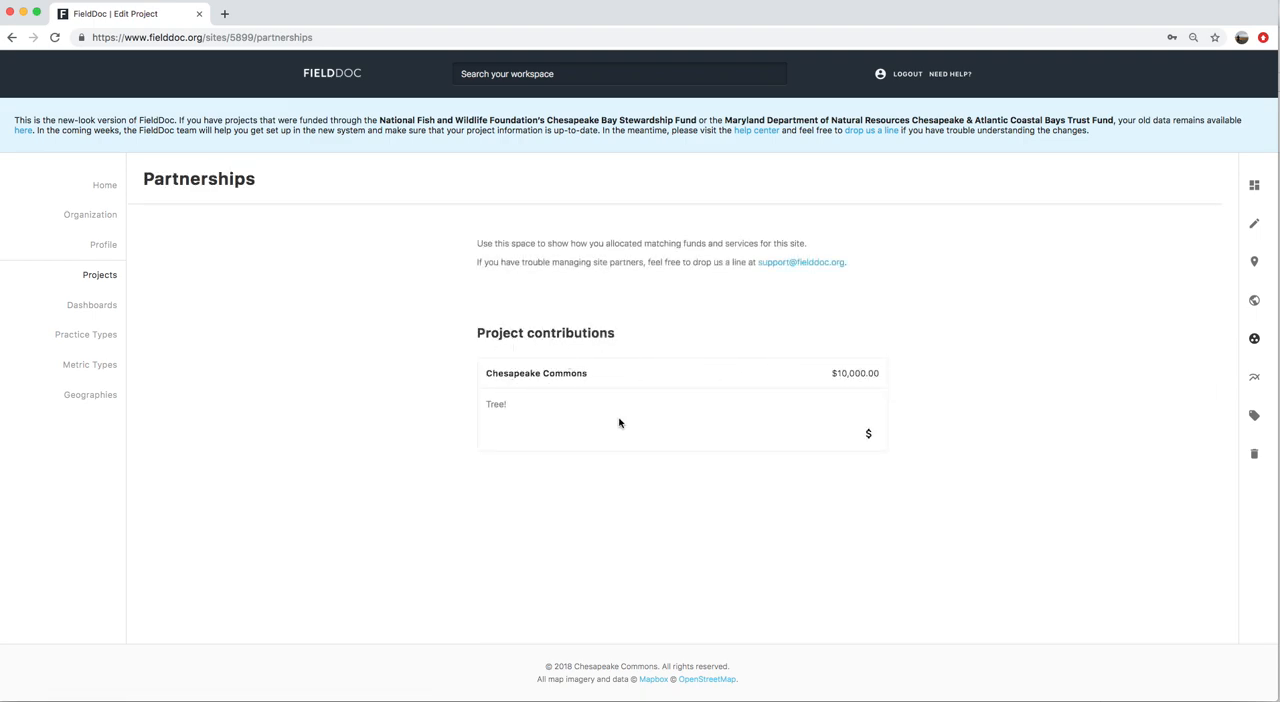
pyautogui.click(863, 437)
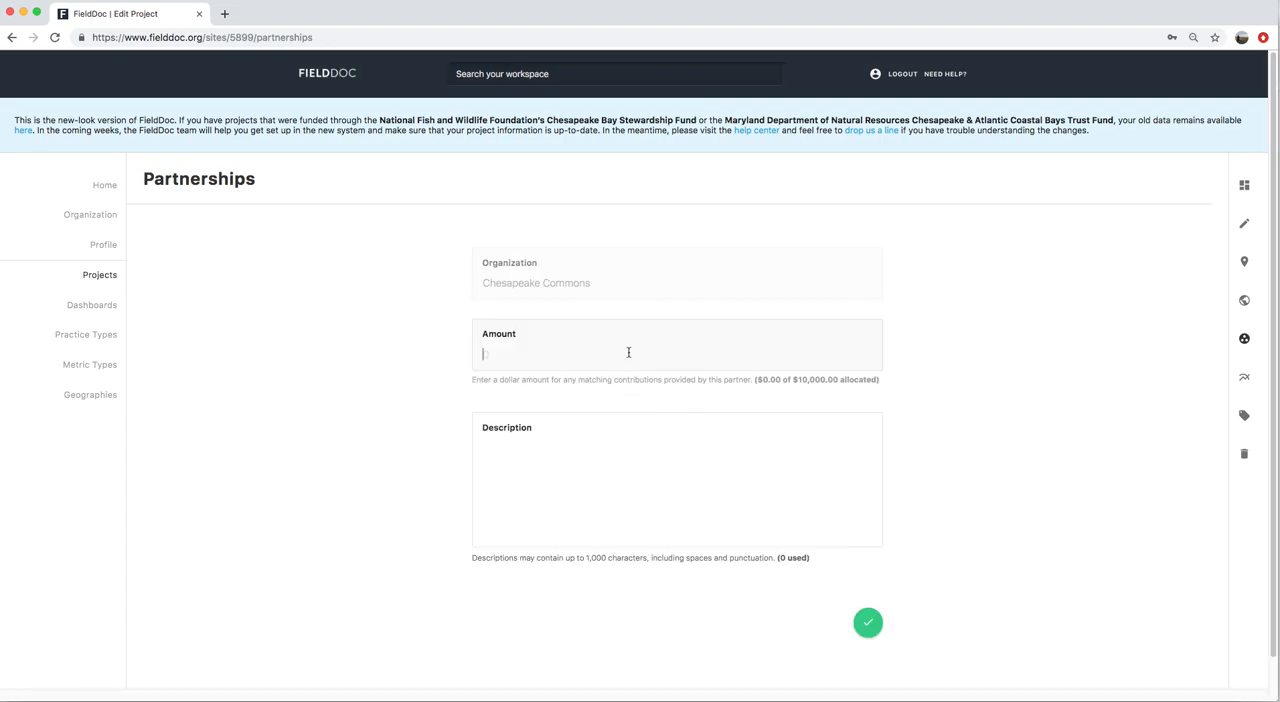
pyautogui.write('5000')
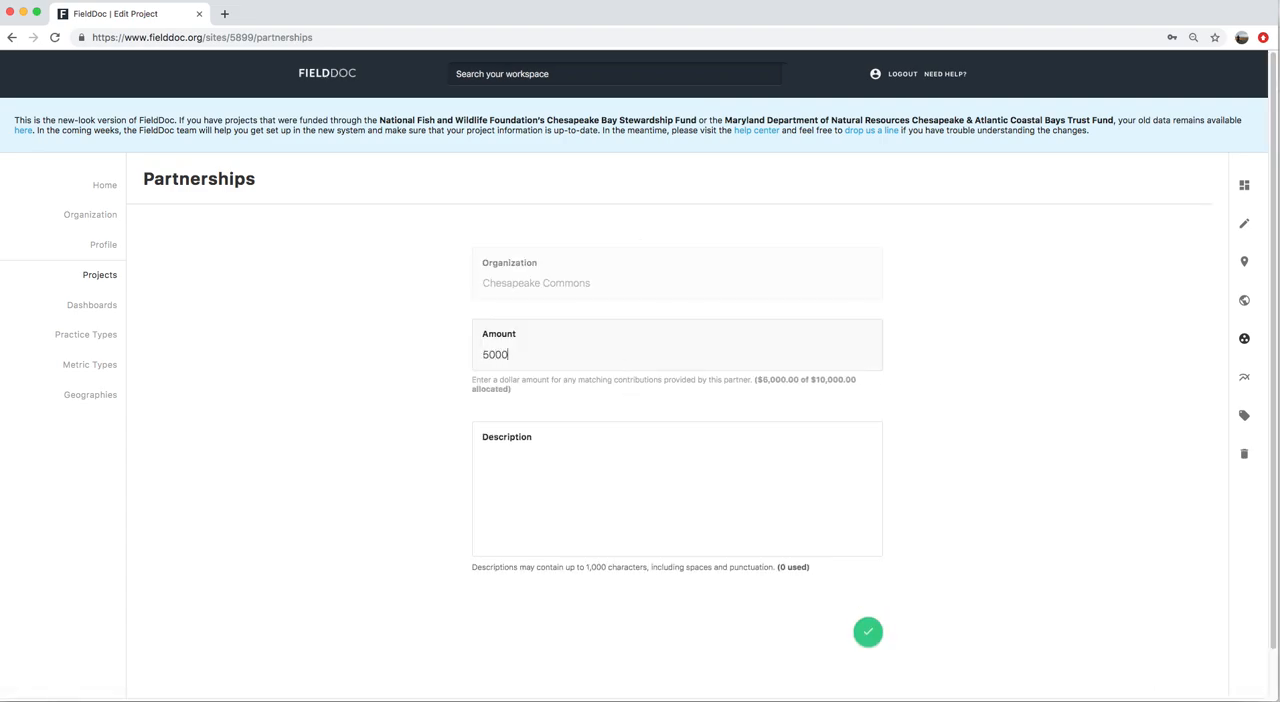
pyautogui.click(866, 633)
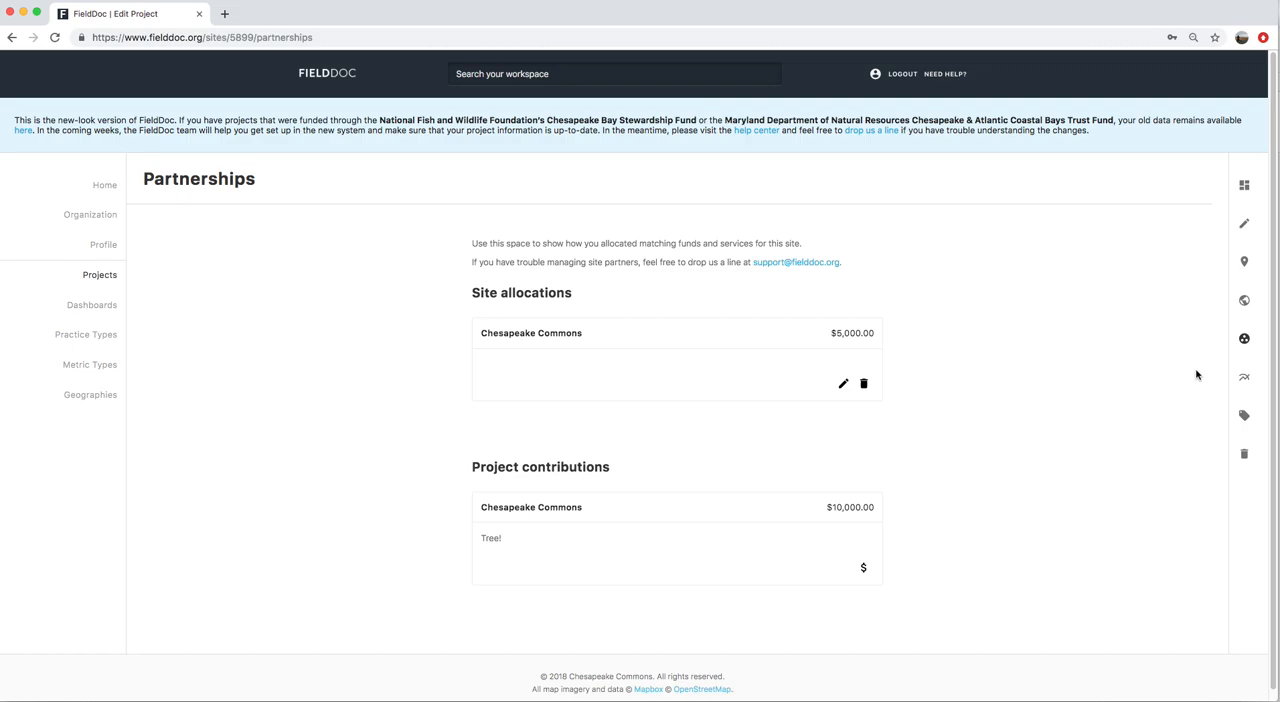
# Add "Miles of fencing installed" as an active target of the Joyous Farms site, save it and return to the site summary
pyautogui.click(1244, 377)
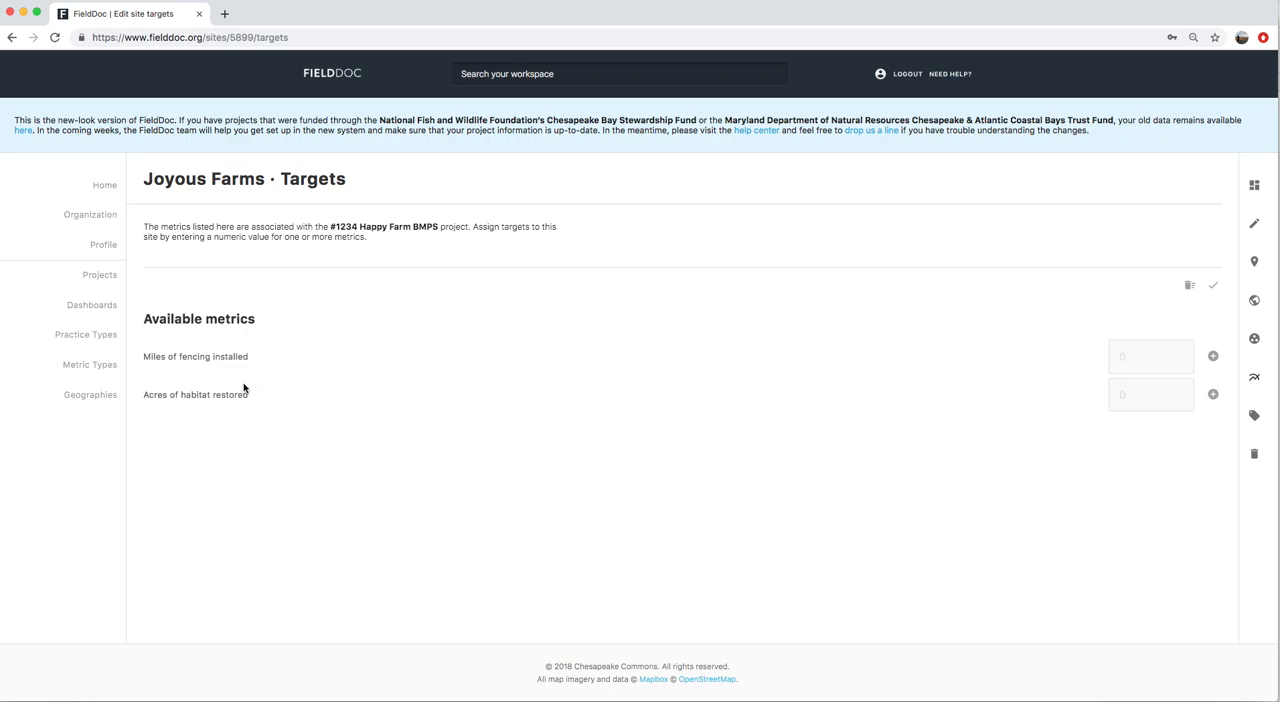
pyautogui.tripleClick(162, 320)
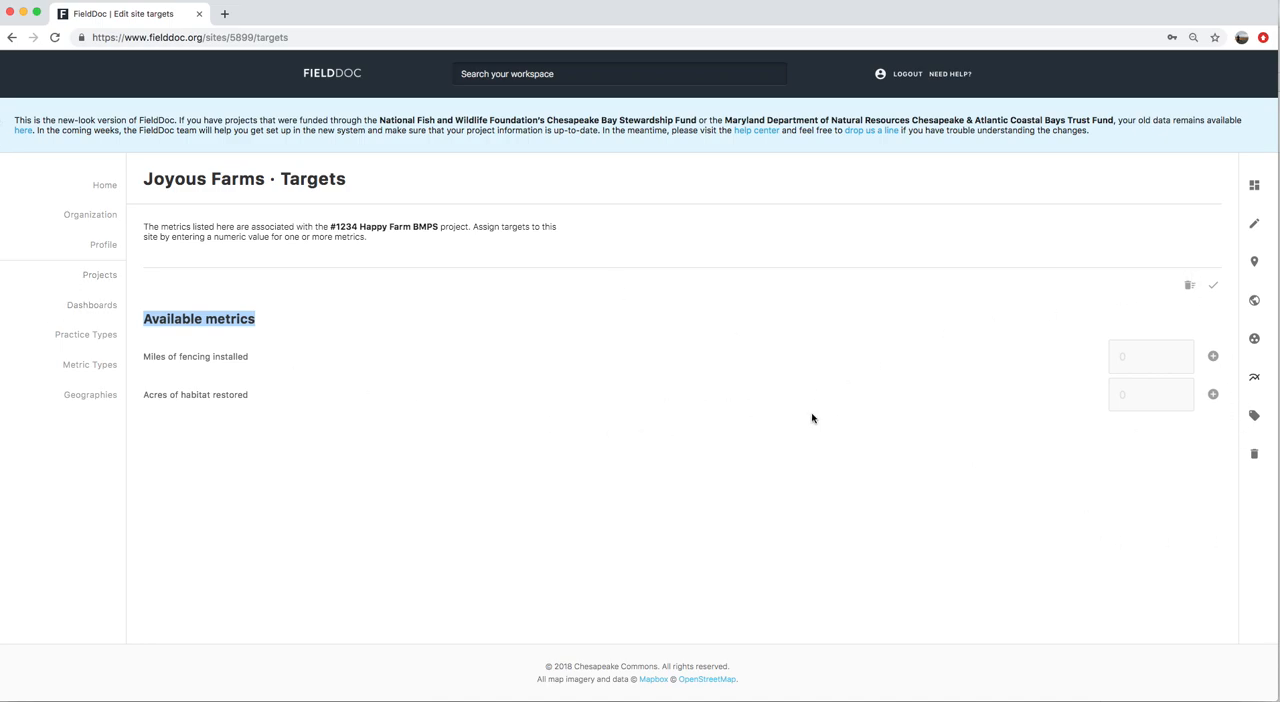
pyautogui.click(459, 411)
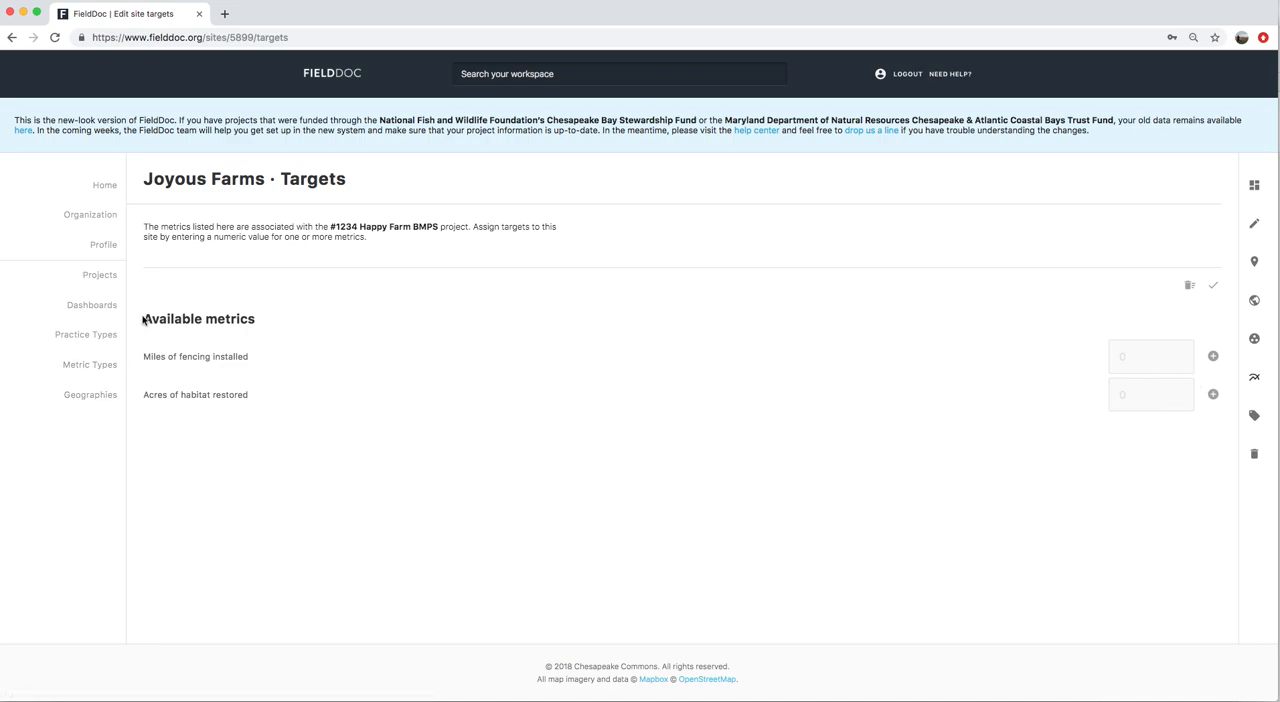
pyautogui.moveTo(142, 317); pyautogui.dragTo(329, 394)
pyautogui.click(329, 394)
pyautogui.click(1212, 357)
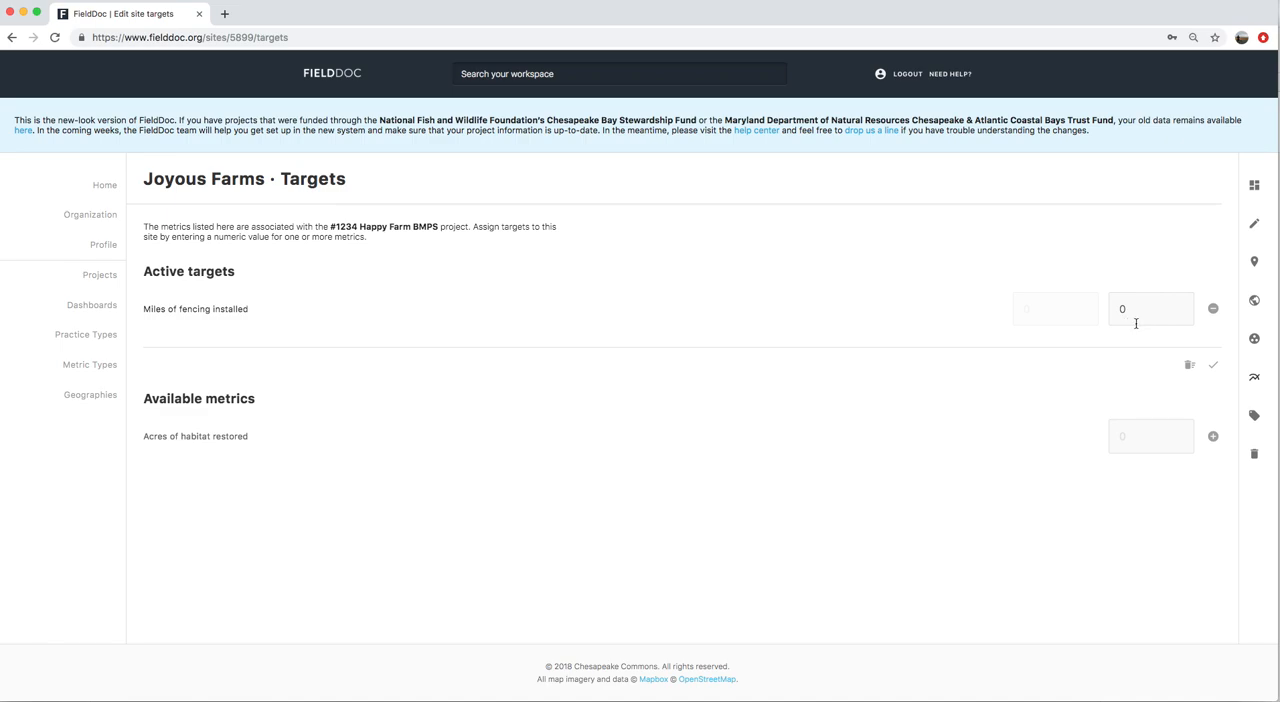
pyautogui.click(1213, 366)
pyautogui.click(1213, 366)
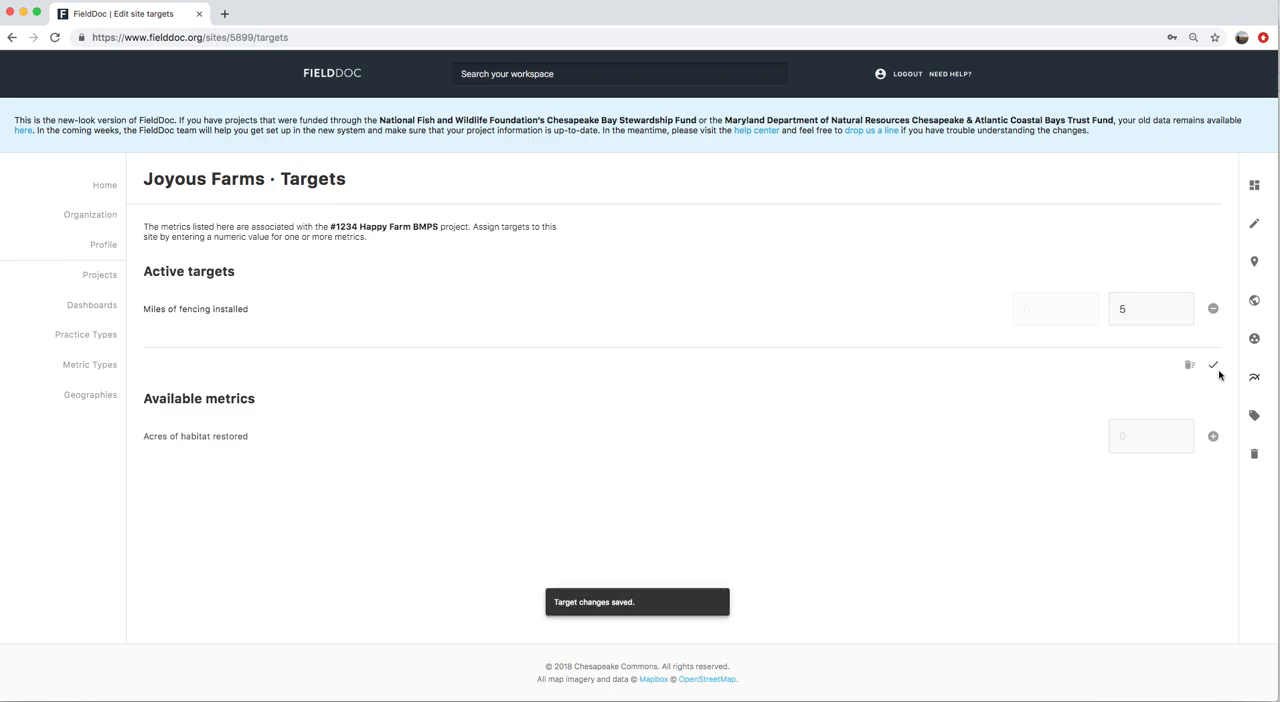
pyautogui.click(1254, 186)
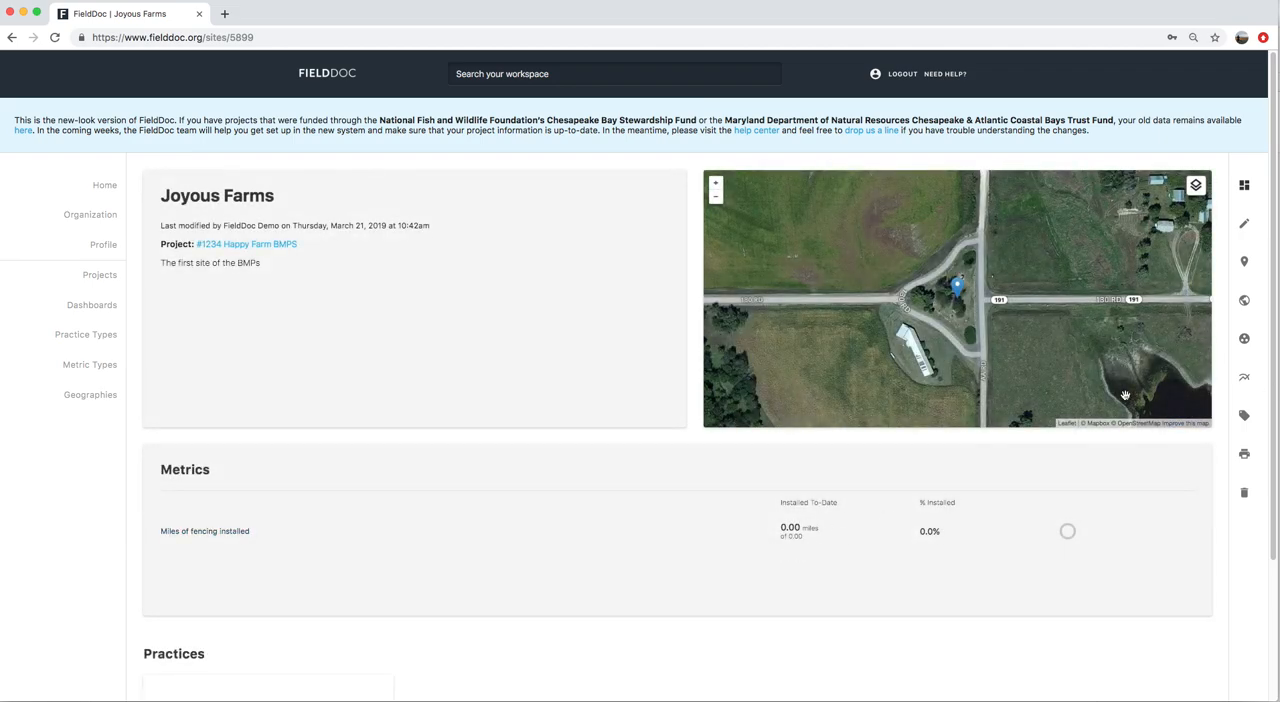
# Set the site's "Miles of fencing installed" target to 5, save it and check the metric on the site summary
pyautogui.click(1245, 377)
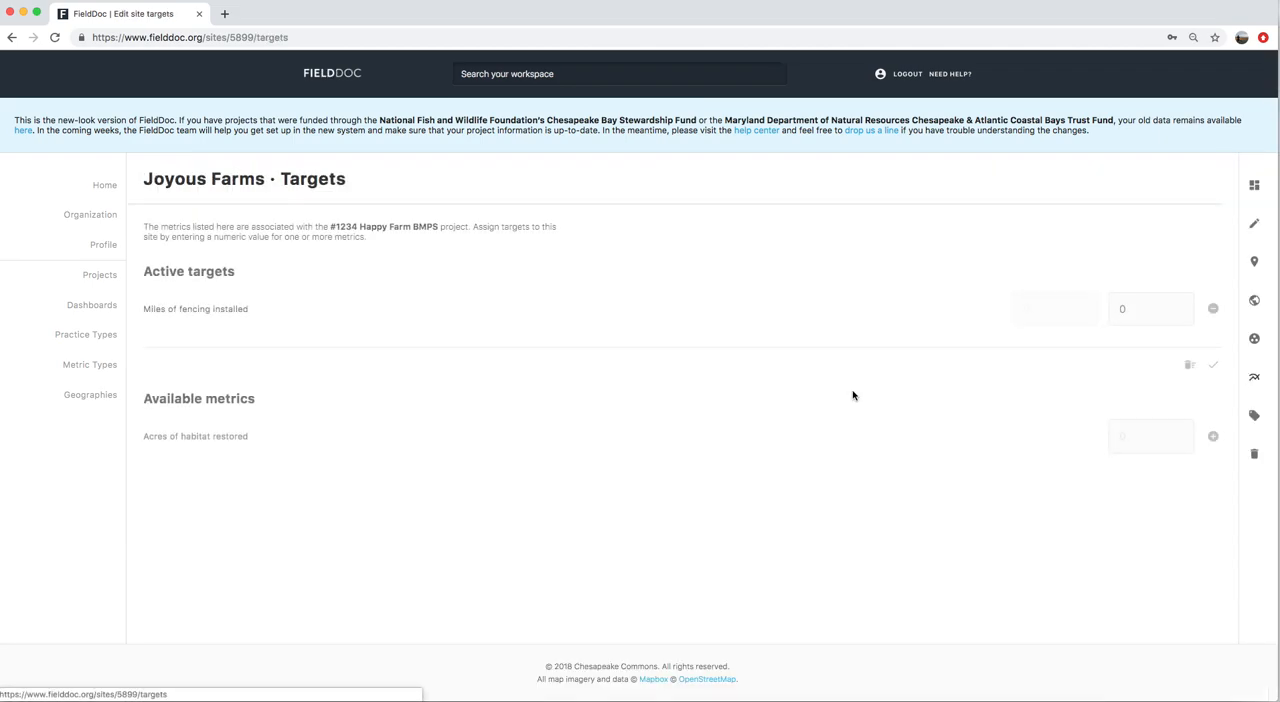
pyautogui.moveTo(1131, 311); pyautogui.dragTo(1094, 309)
pyautogui.write('5')
pyautogui.click(1213, 366)
pyautogui.click(1254, 186)
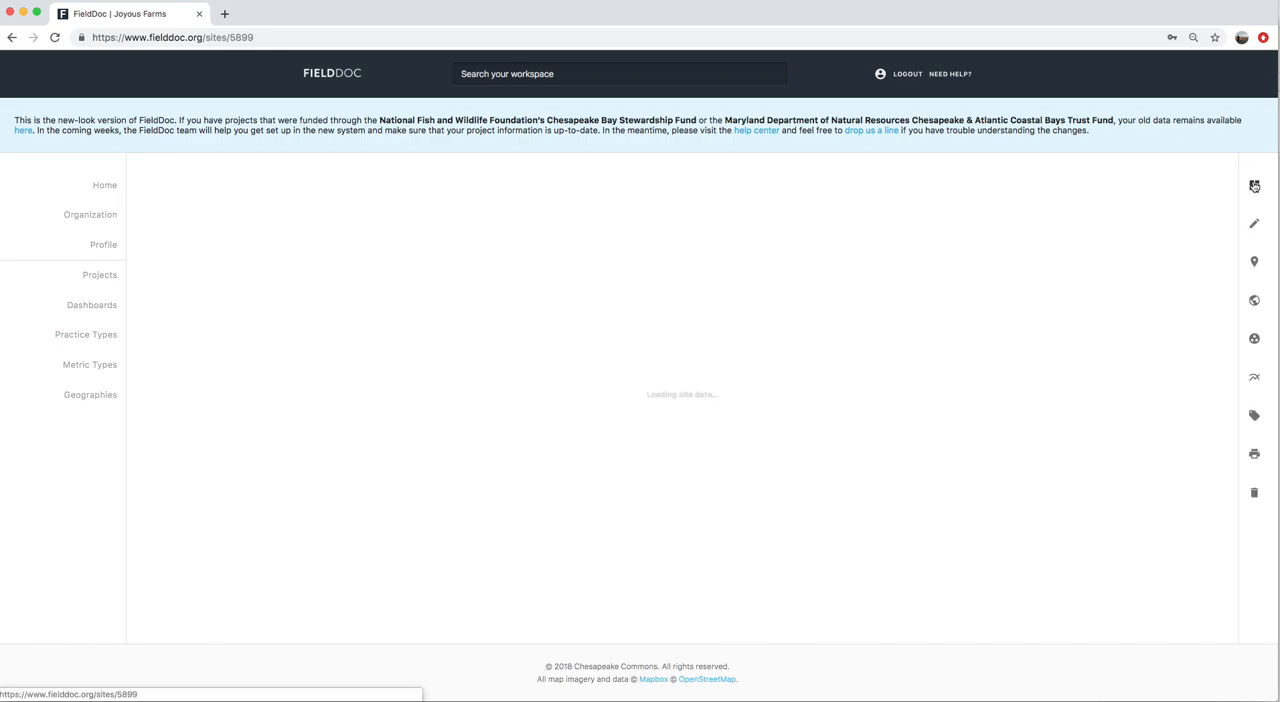
pyautogui.moveTo(774, 539); pyautogui.dragTo(814, 538)
pyautogui.click(818, 556)
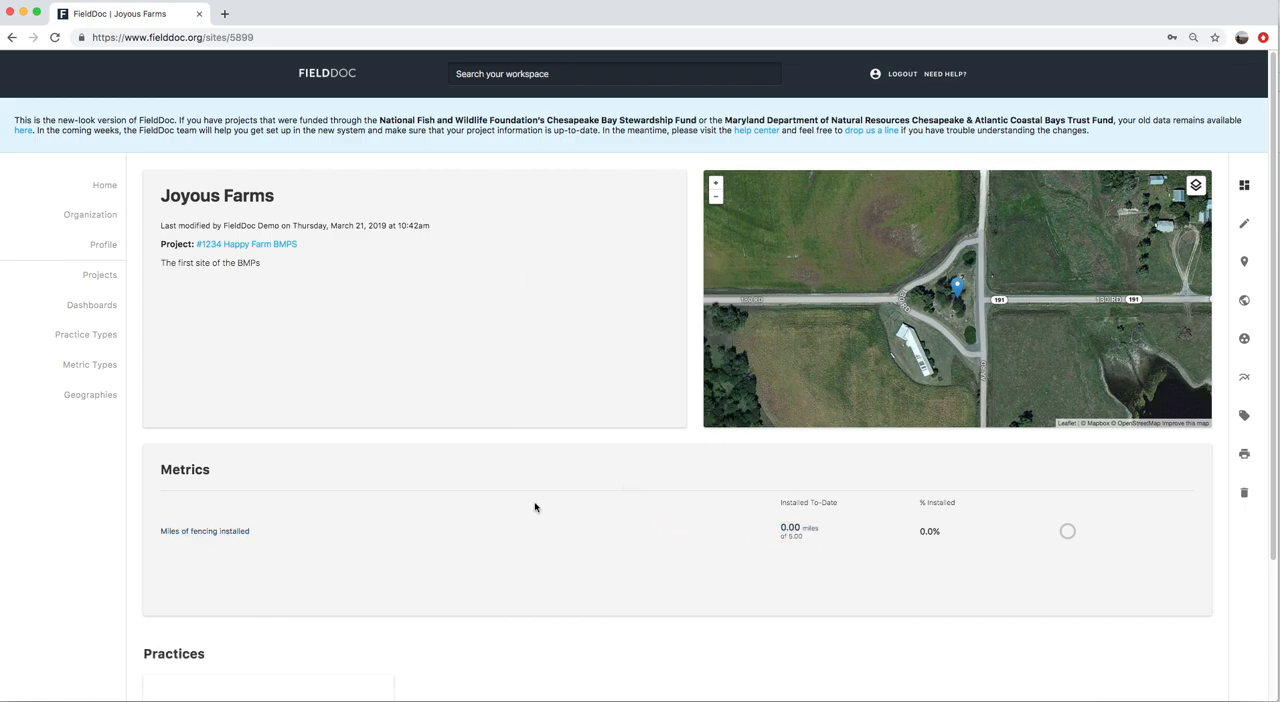
# Add a second site named "Giddy Farm" with the description "Second Site" to the #1234 Happy Farm BMPS project and save it
pyautogui.scroll(-4, 529, 488)
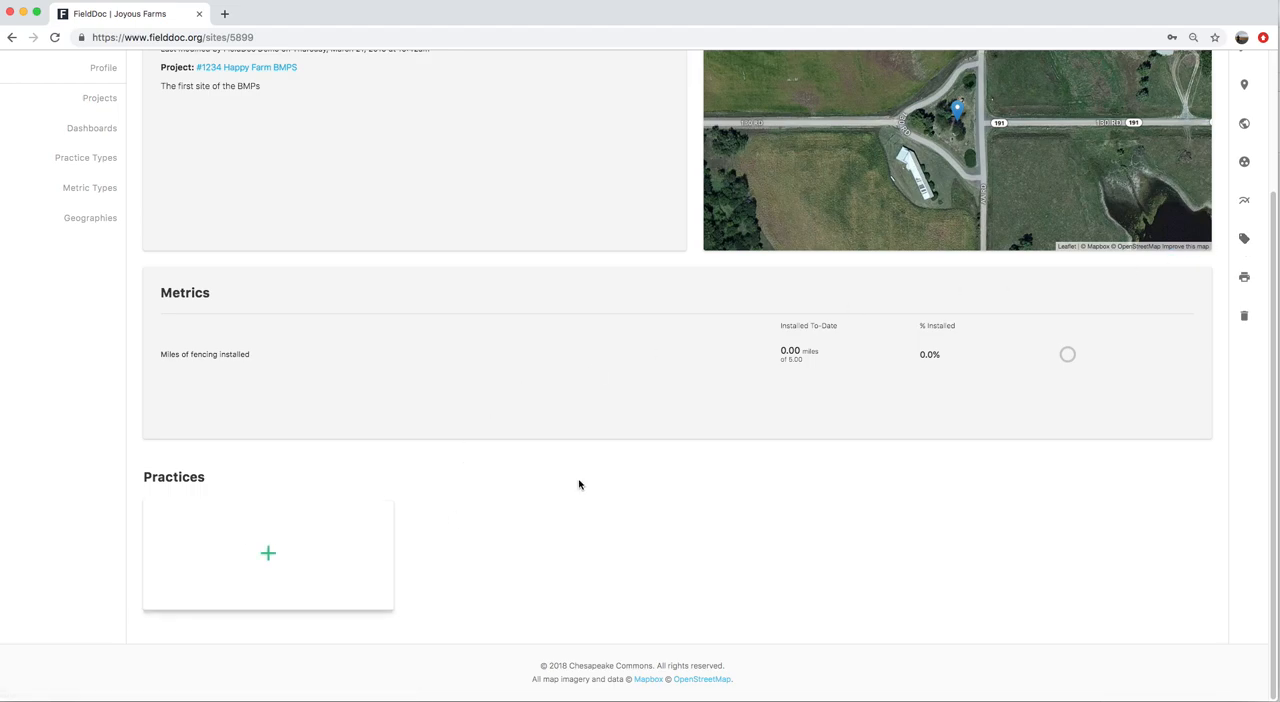
pyautogui.scroll(3, 807, 421)
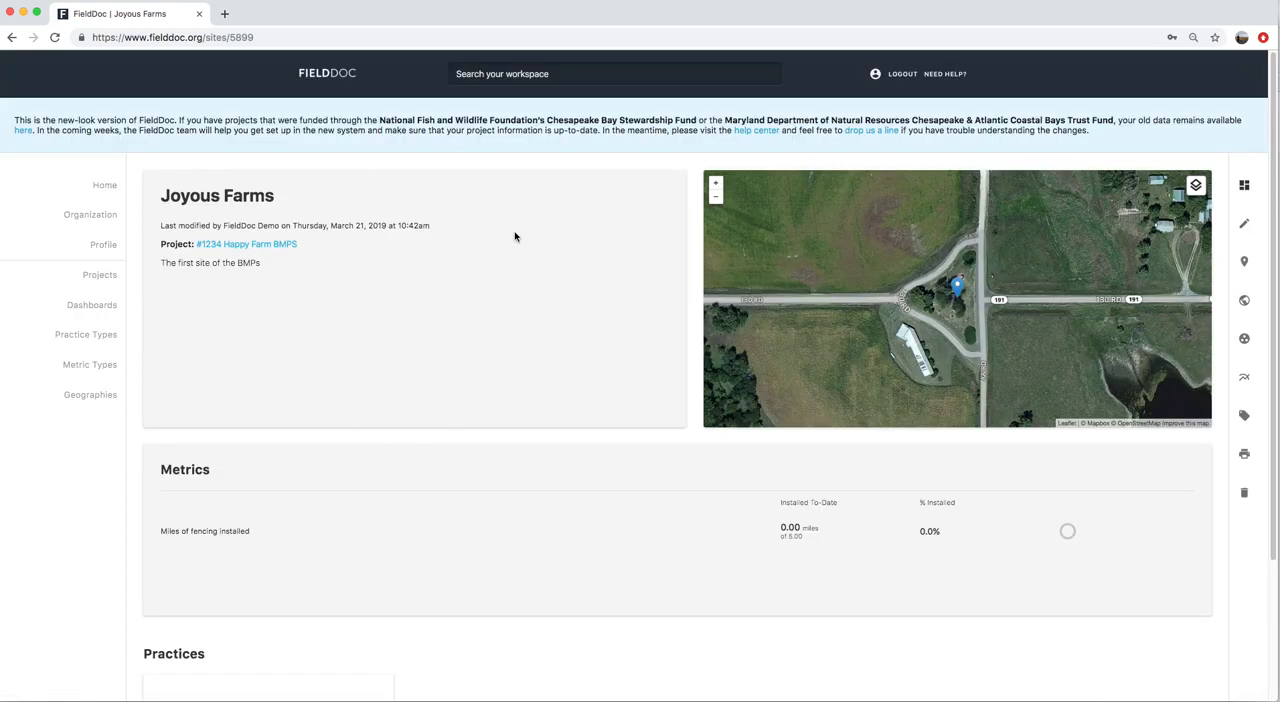
pyautogui.click(244, 246)
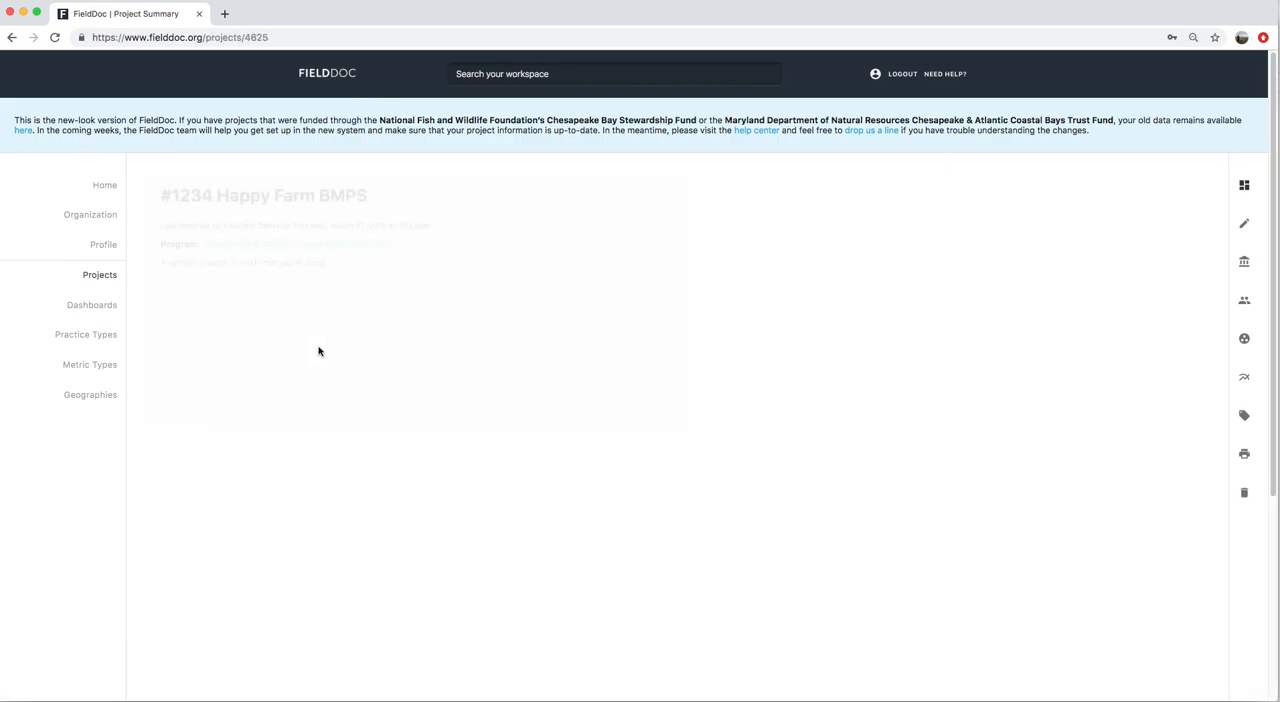
pyautogui.scroll(-5, 314, 510)
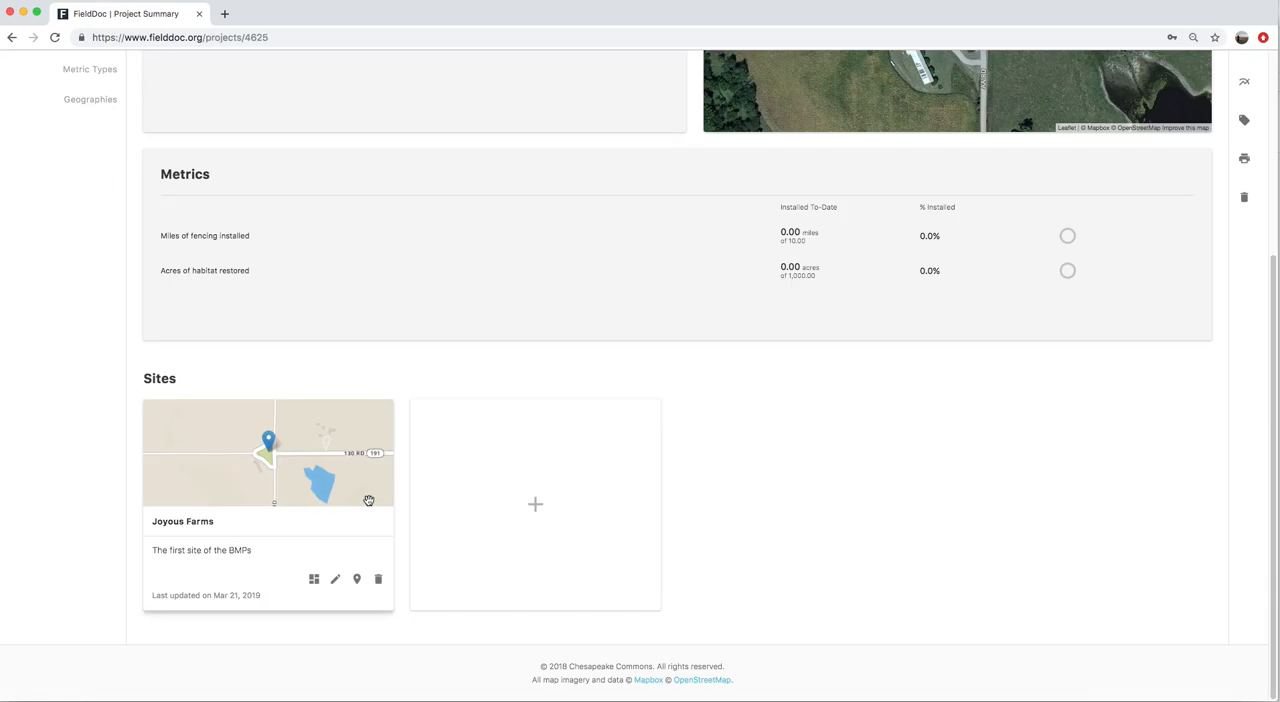
pyautogui.click(536, 505)
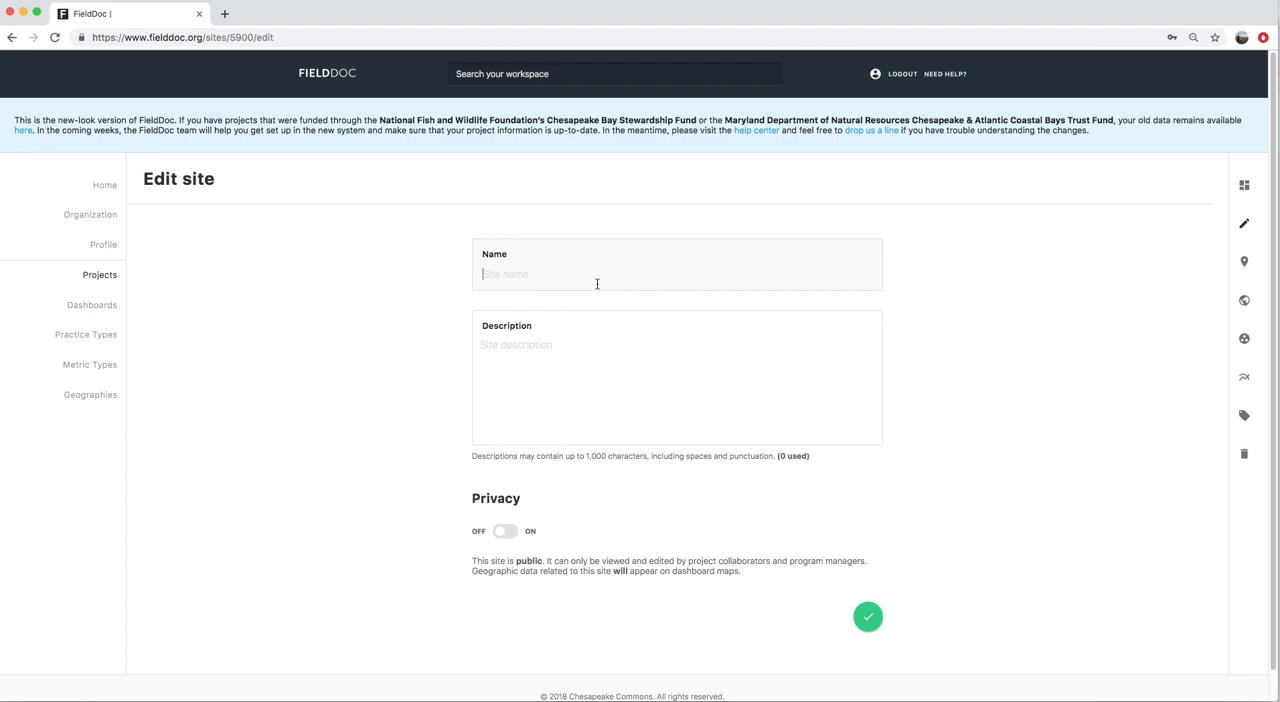
pyautogui.click(597, 284)
pyautogui.write('Giddy Farm')
pyautogui.press('Tab')
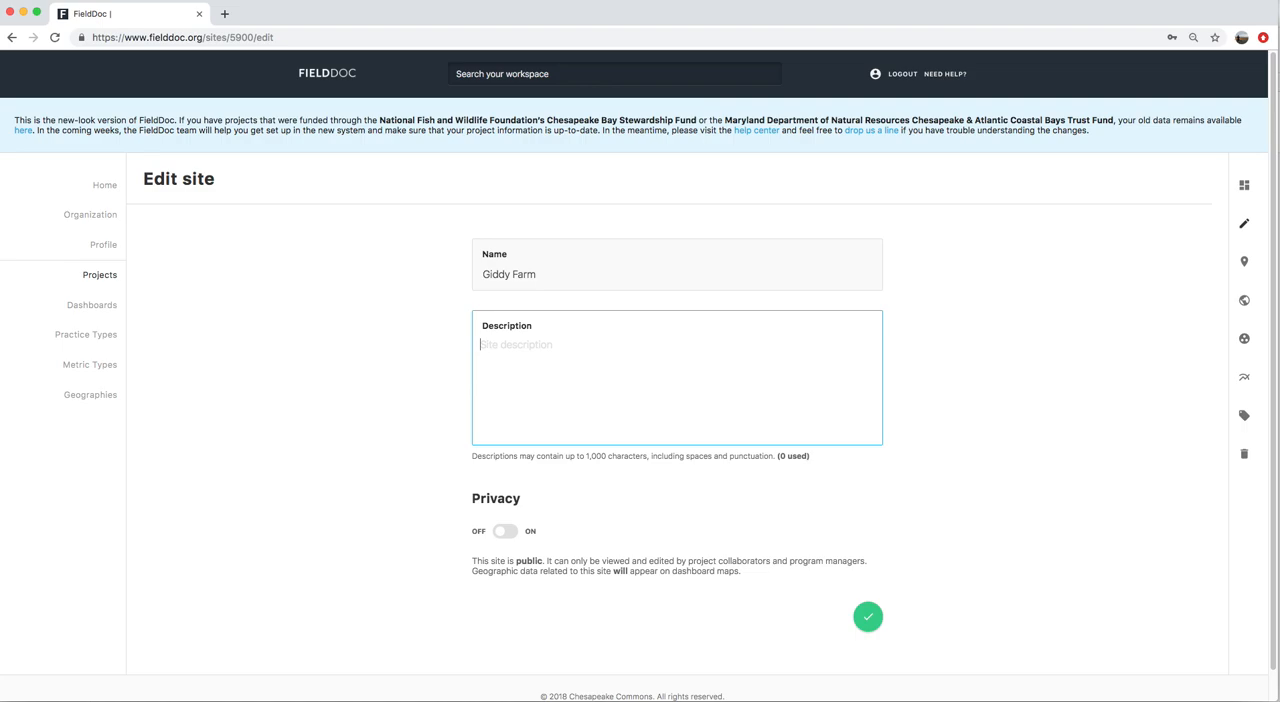
pyautogui.write('Second Site')
pyautogui.click(870, 615)
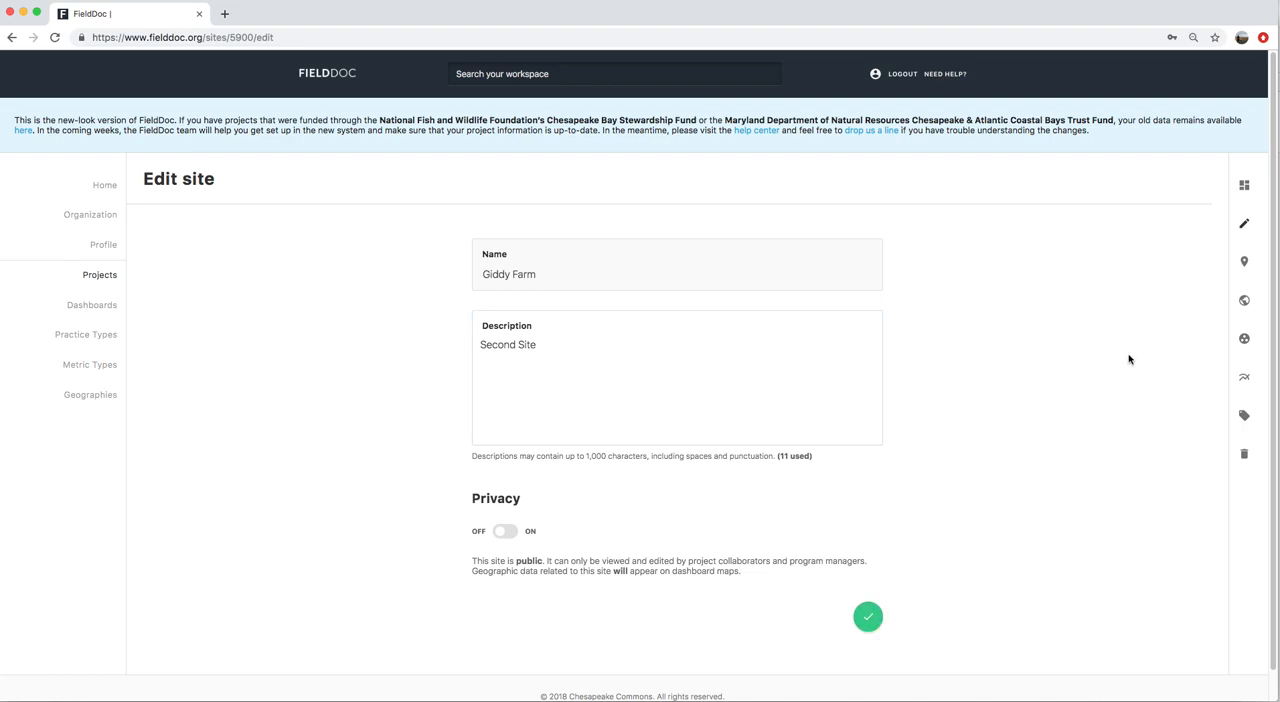
# Upload the Site2.zip shapefile from the Desktop as Giddy Farm's location, save it and return to the site summary
pyautogui.click(1244, 262)
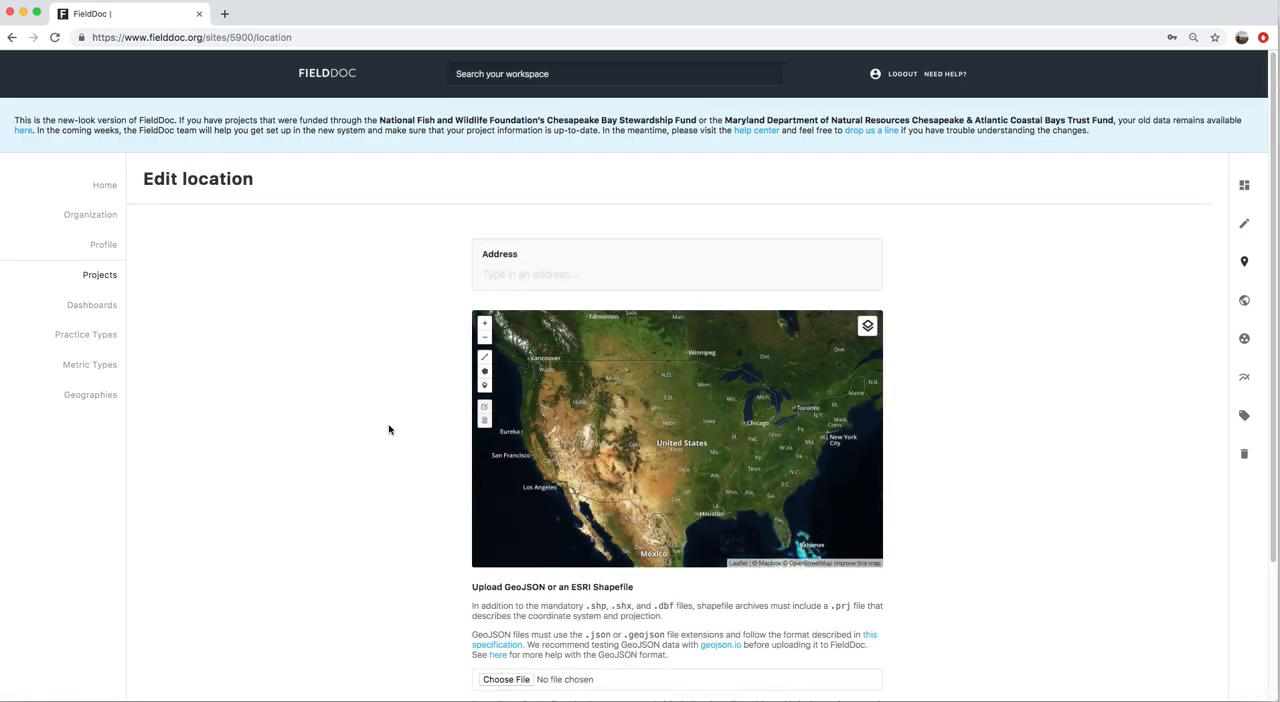
pyautogui.scroll(-4, 391, 432)
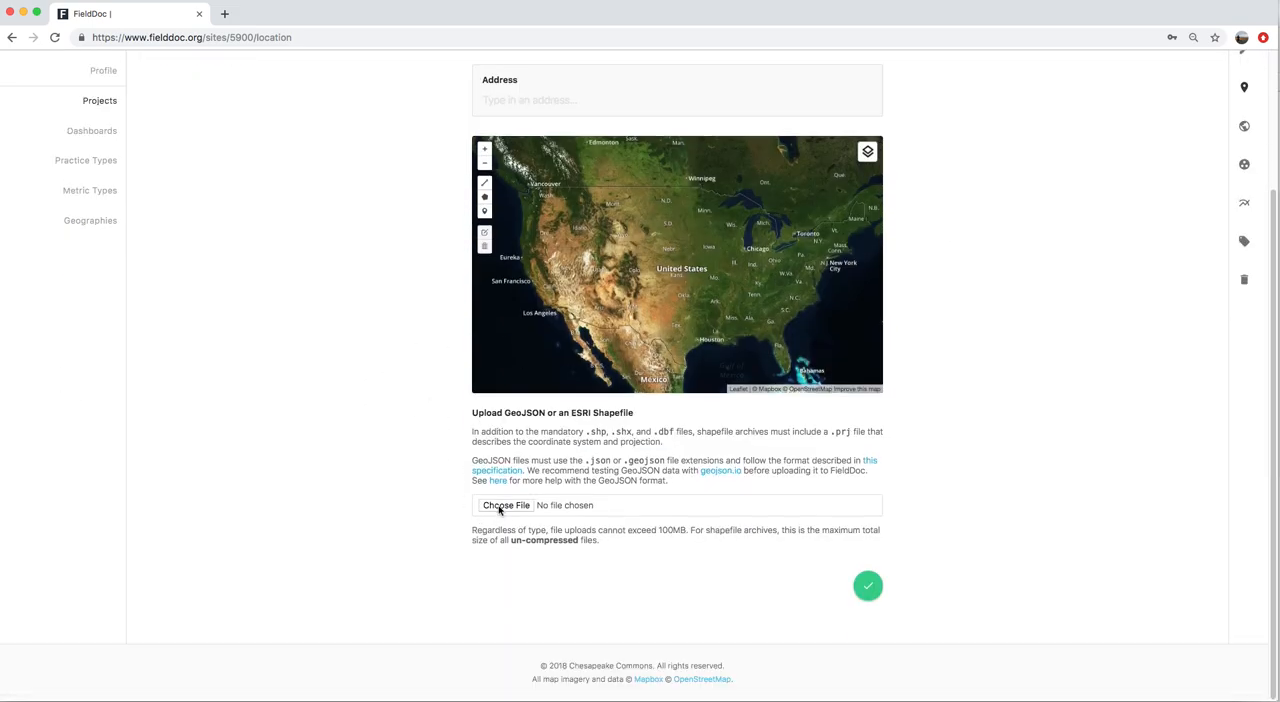
pyautogui.click(500, 508)
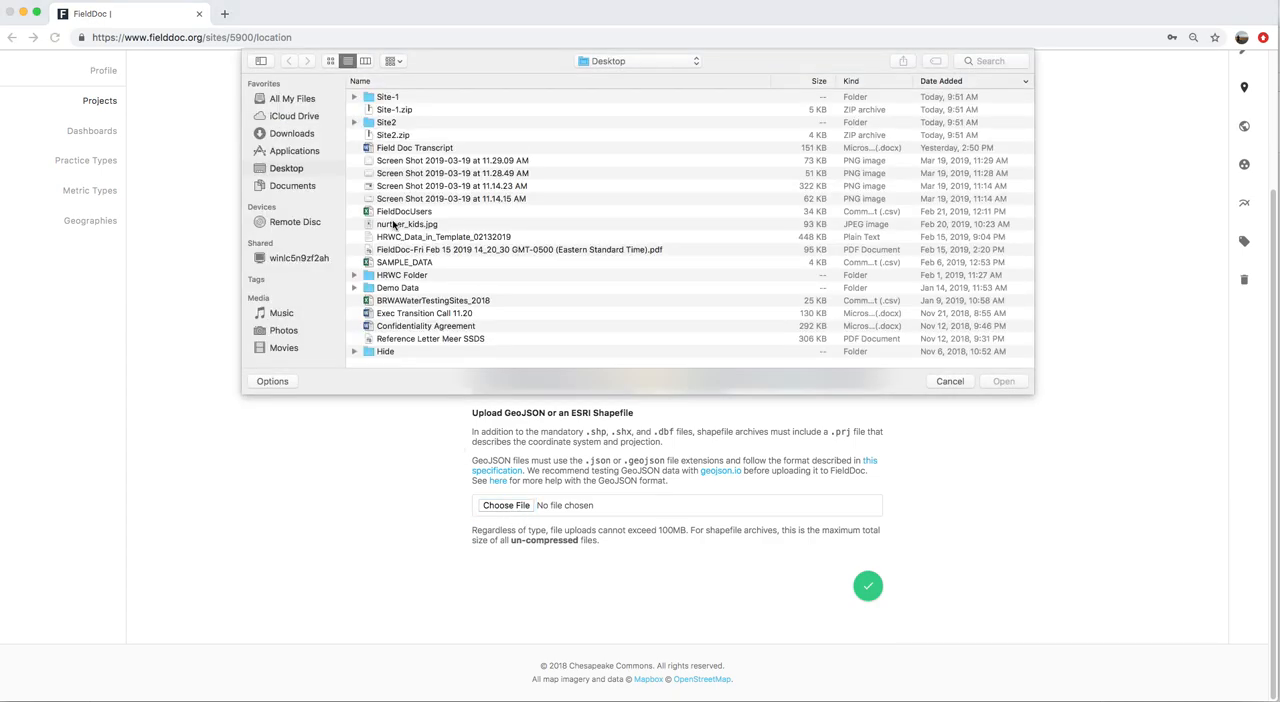
pyautogui.click(384, 121)
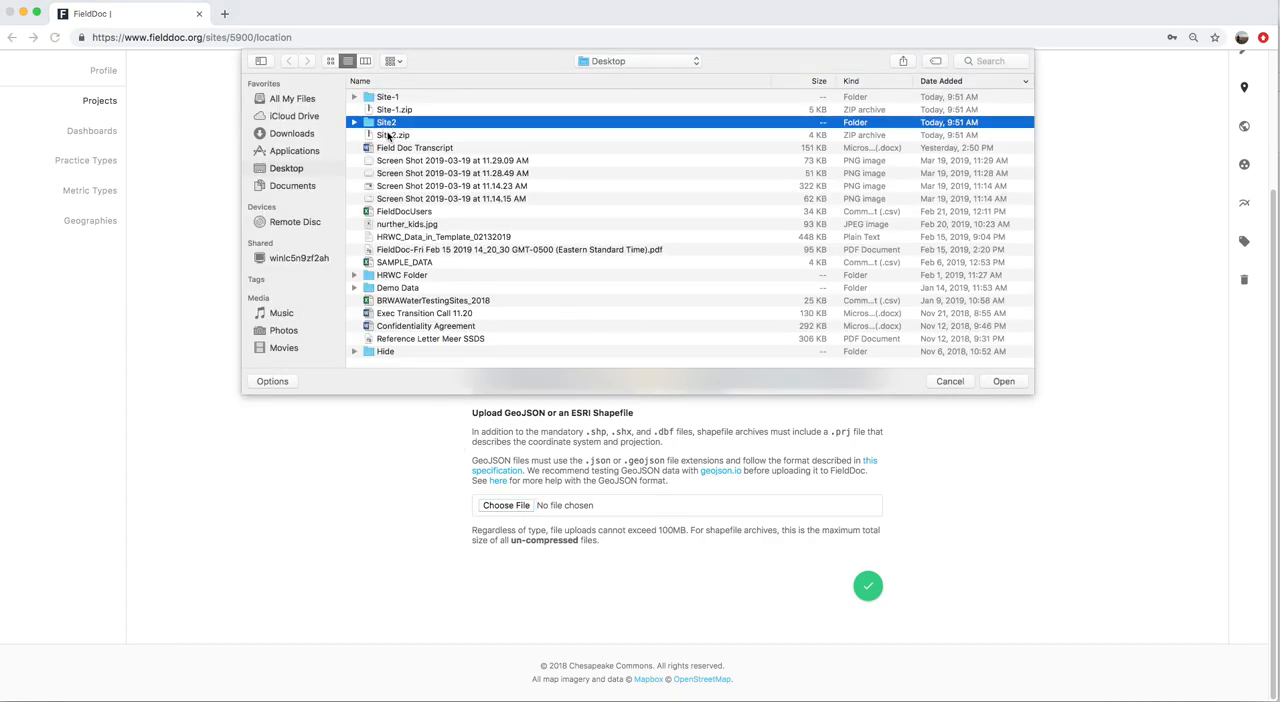
pyautogui.click(388, 135)
pyautogui.click(1011, 382)
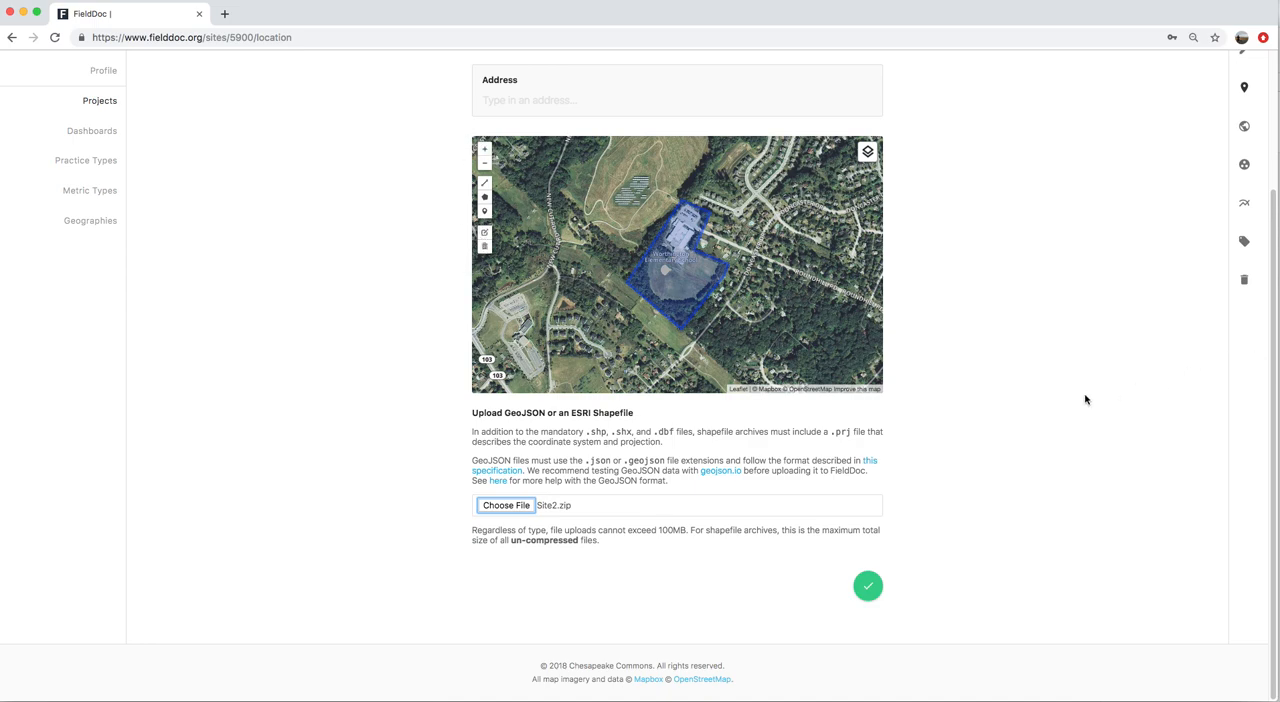
pyautogui.click(871, 592)
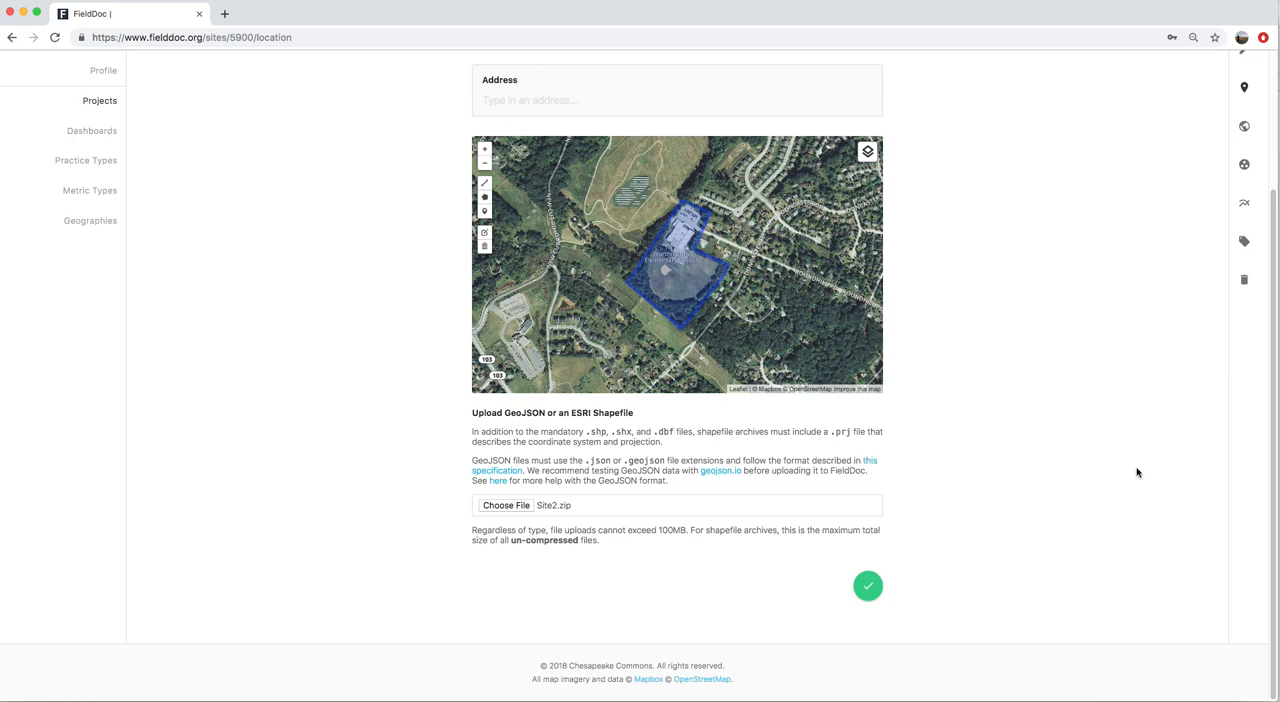
pyautogui.scroll(3, 881, 662)
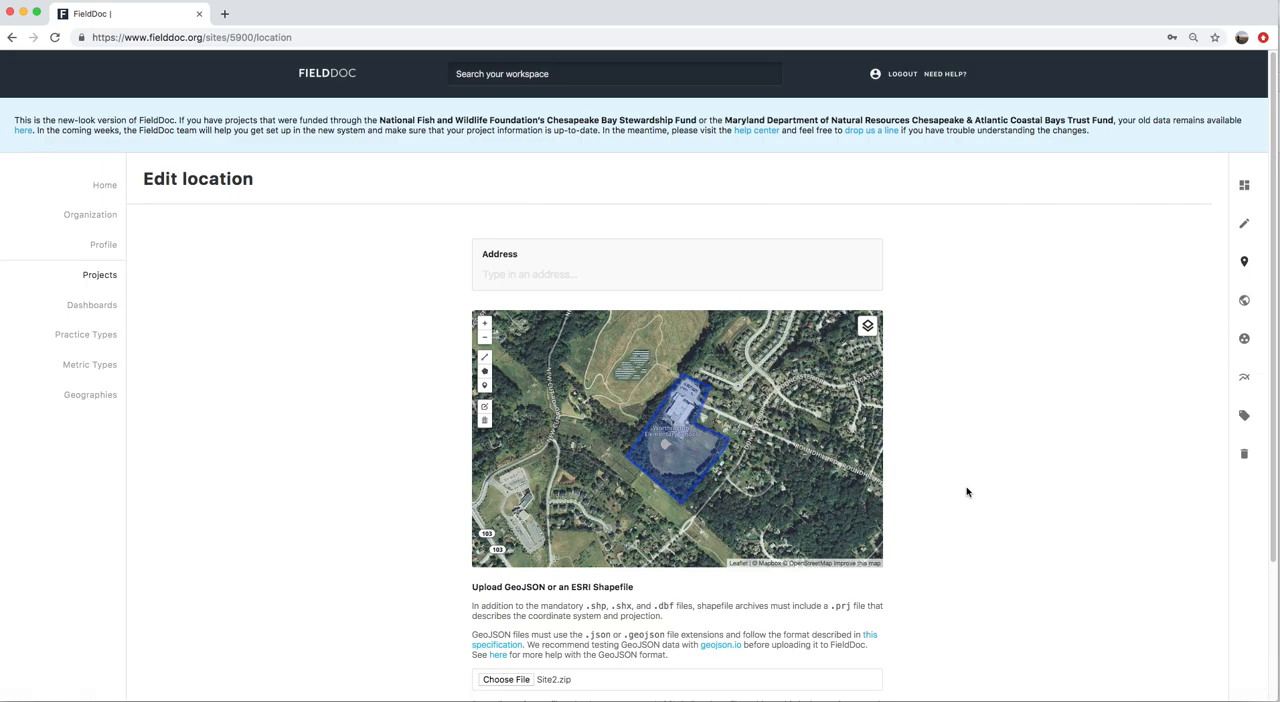
pyautogui.click(1243, 186)
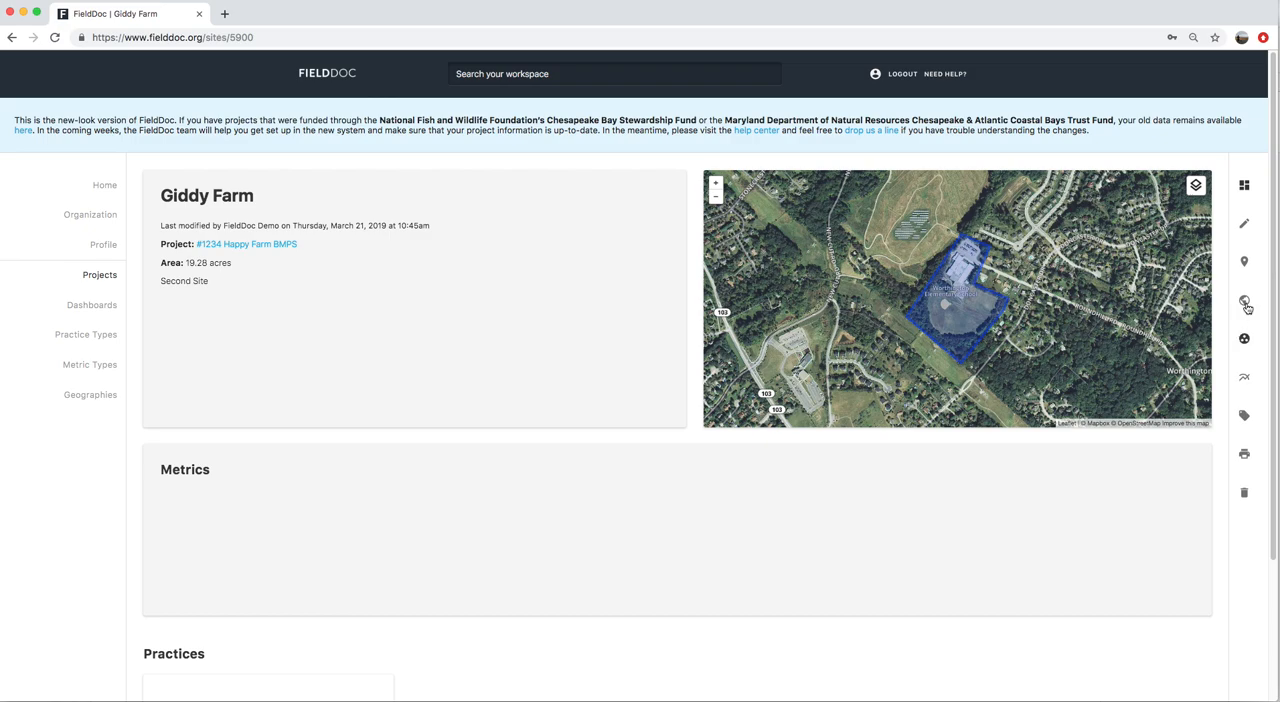
# Add "Miles of fencing installed" and "Acres of habitat restored" as active targets of Giddy Farm, save them and return to the site summary
pyautogui.click(1244, 379)
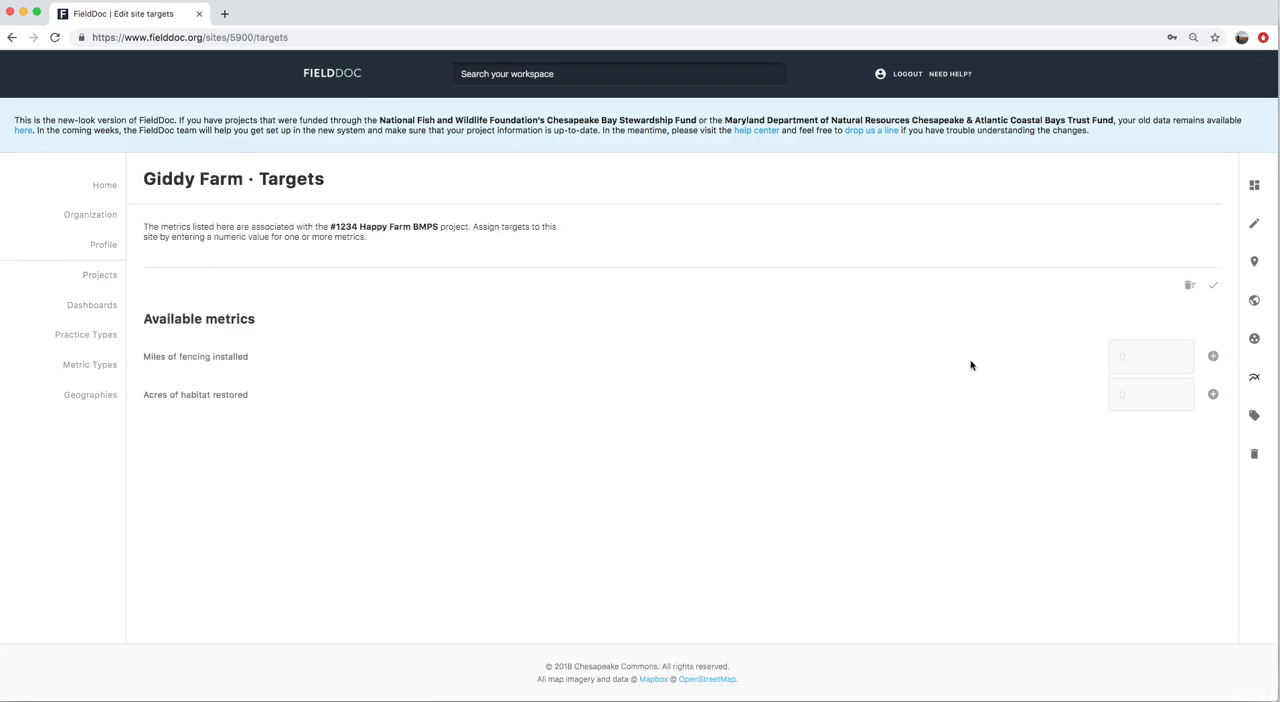
pyautogui.click(1213, 357)
pyautogui.click(1213, 436)
pyautogui.moveTo(1140, 309); pyautogui.dragTo(1092, 308)
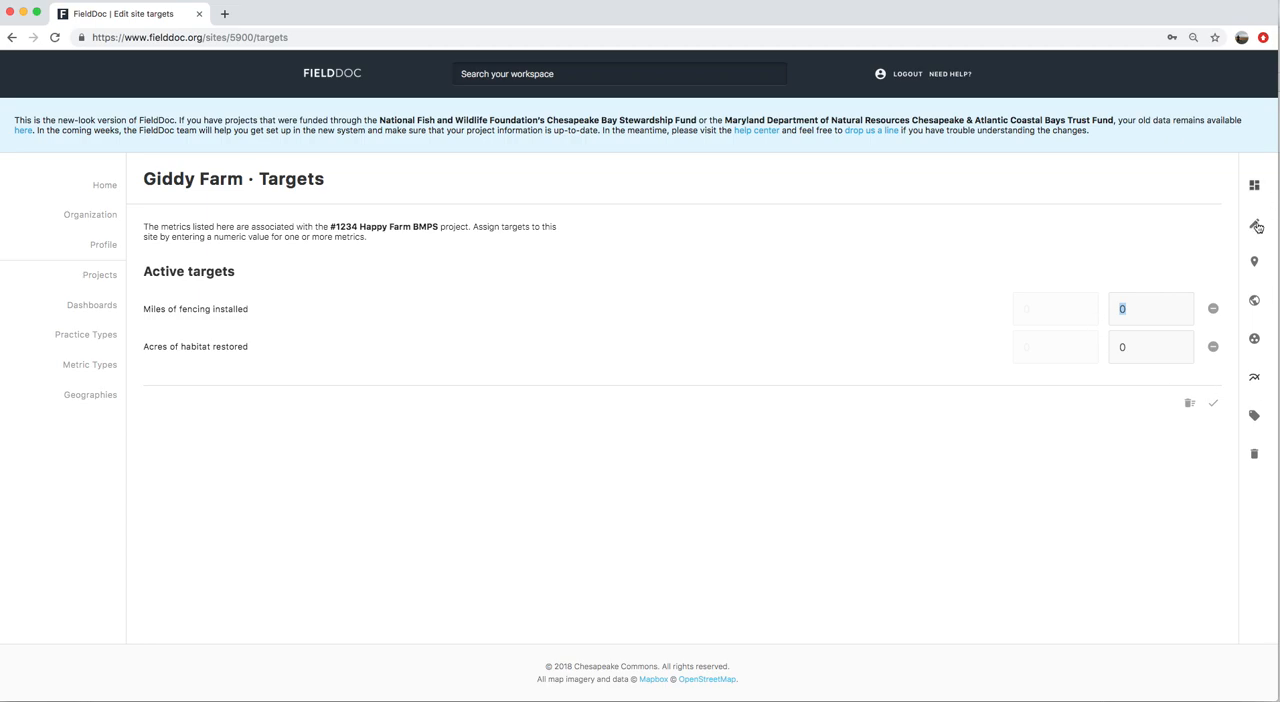
pyautogui.click(1213, 403)
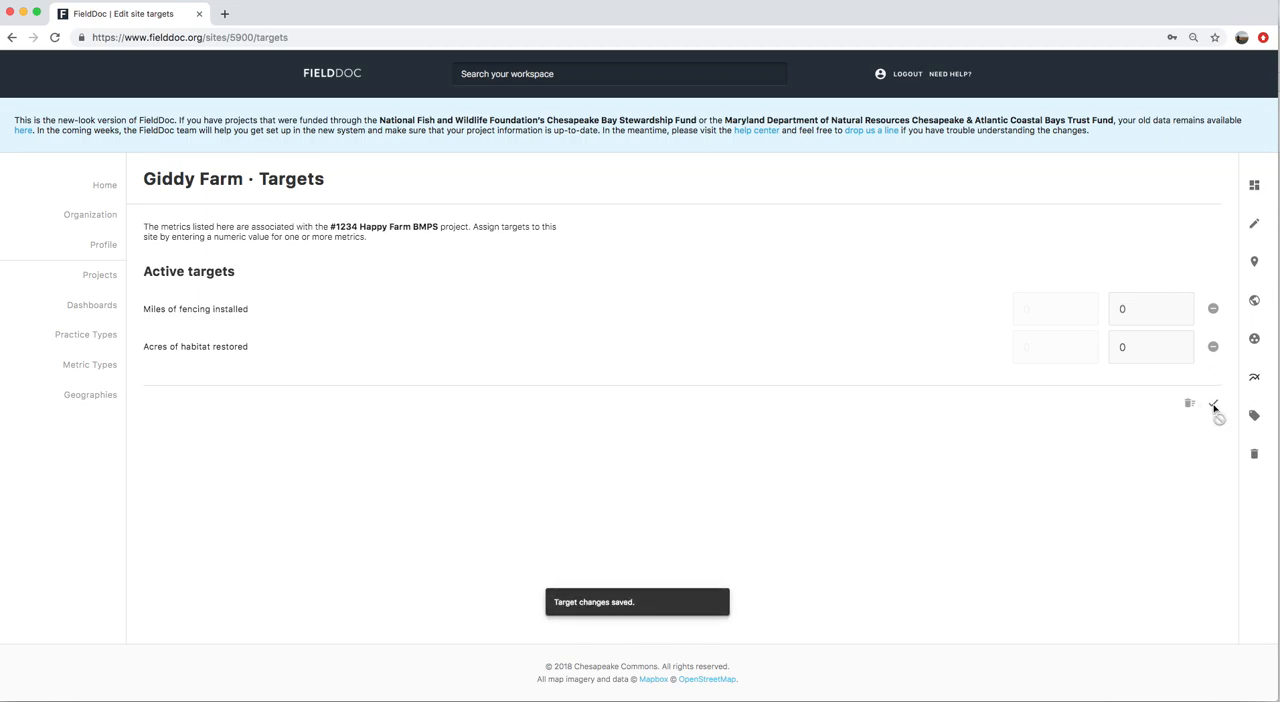
pyautogui.click(1254, 185)
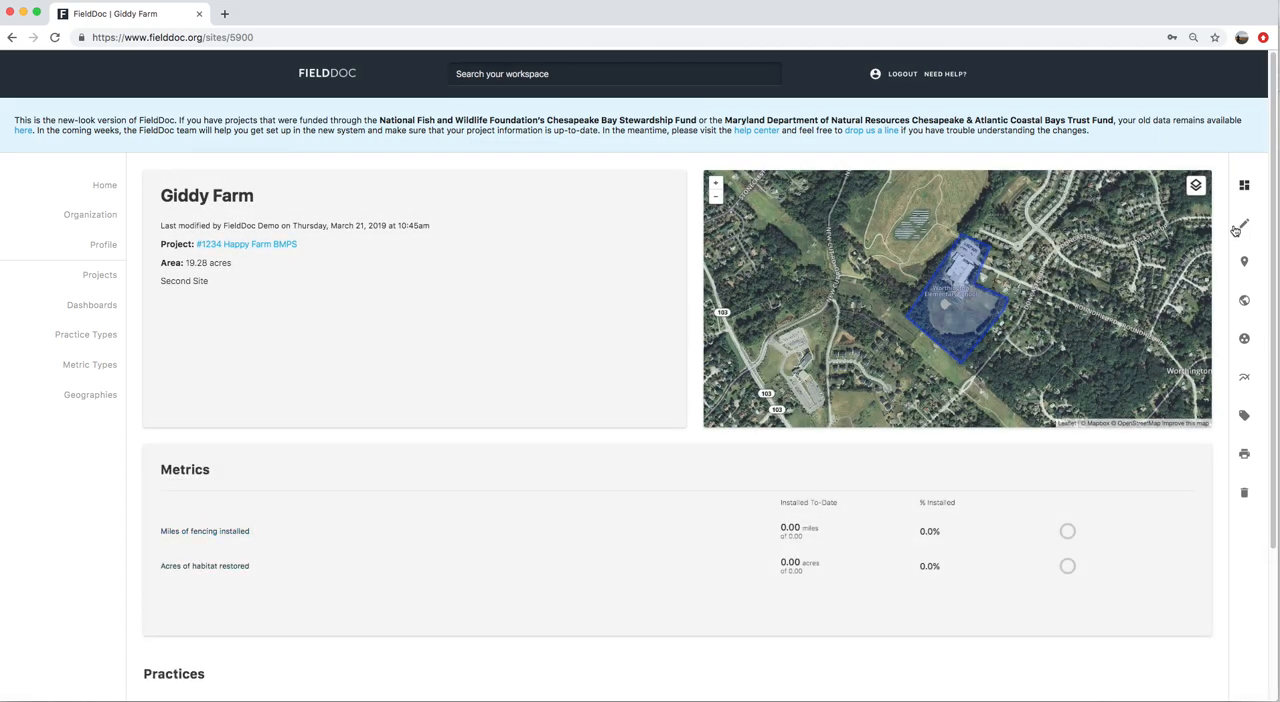
# Set Giddy Farm's targets to 1000 acres of habitat restored and 5 miles of fencing installed, save them and return to the site summary
pyautogui.click(1244, 378)
pyautogui.moveTo(1134, 315); pyautogui.dragTo(1100, 308)
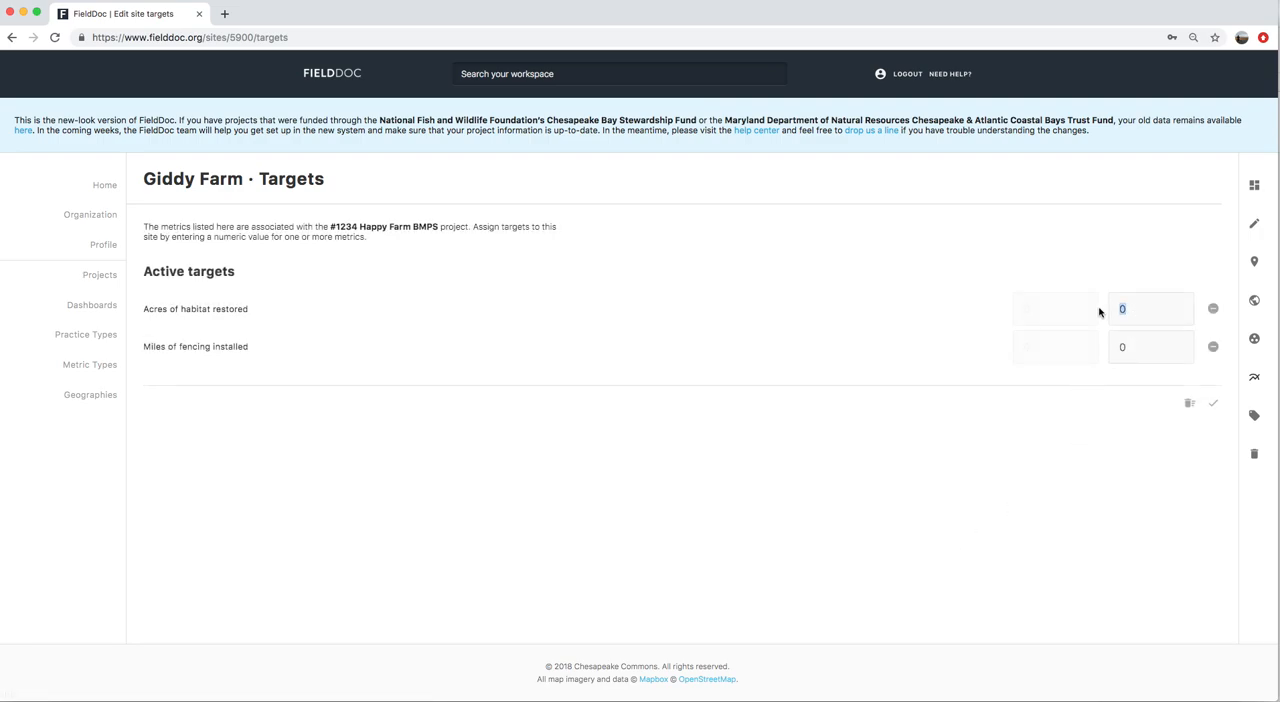
pyautogui.write('5')
pyautogui.moveTo(1129, 350); pyautogui.dragTo(1100, 349)
pyautogui.write('5')
pyautogui.moveTo(1136, 299); pyautogui.dragTo(1106, 316)
pyautogui.click(1212, 404)
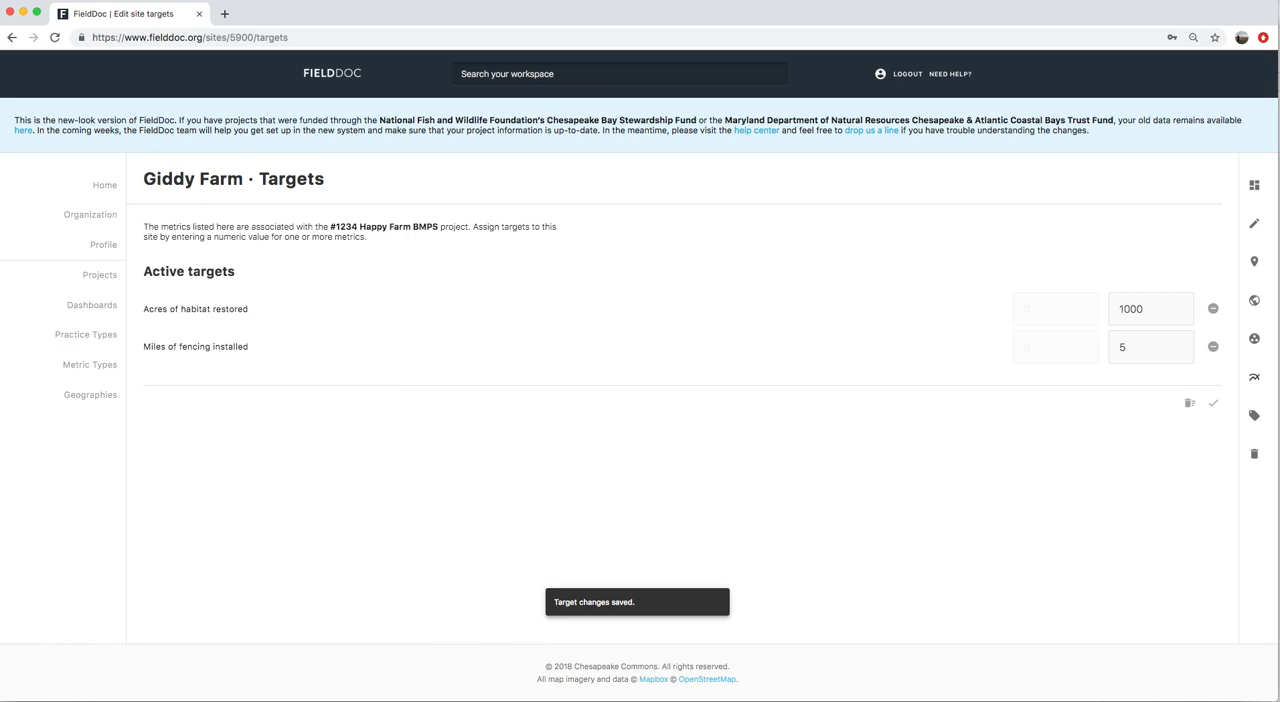
pyautogui.click(1256, 184)
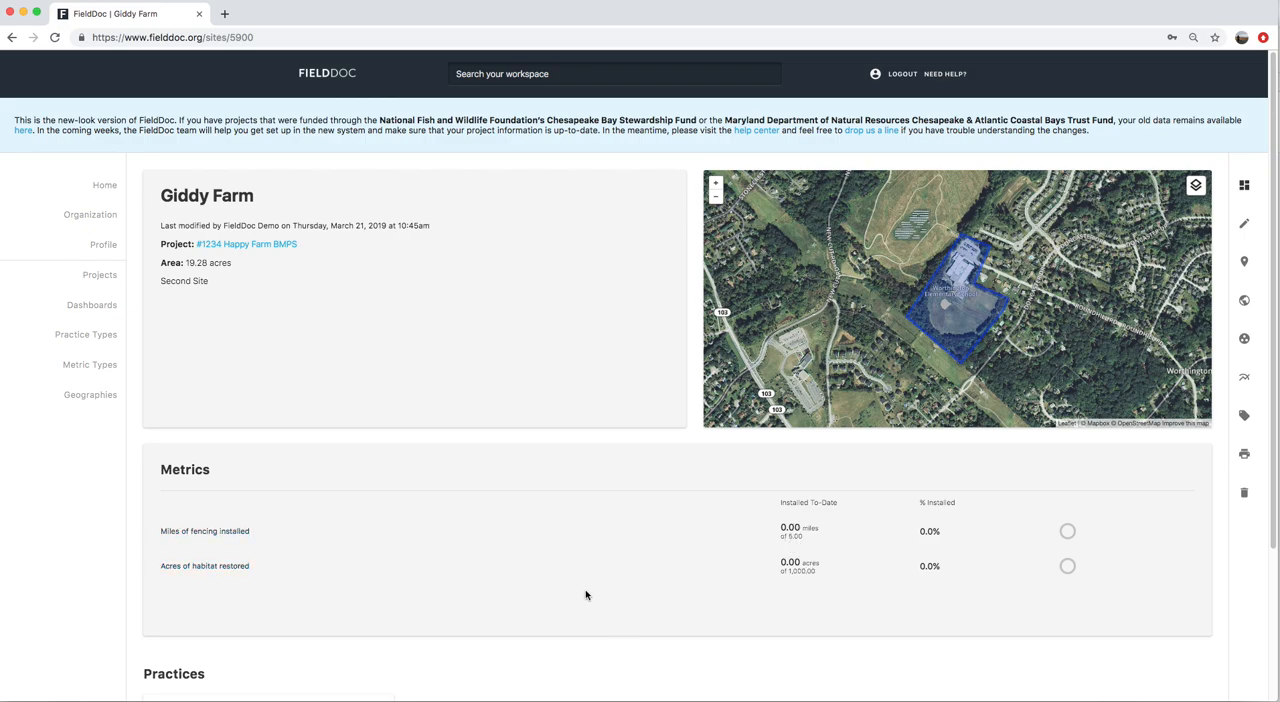
# Replace the Joyous Farms site's location with the Site-1.zip shapefile from the Desktop, save it and return to the site summary
pyautogui.click(240, 247)
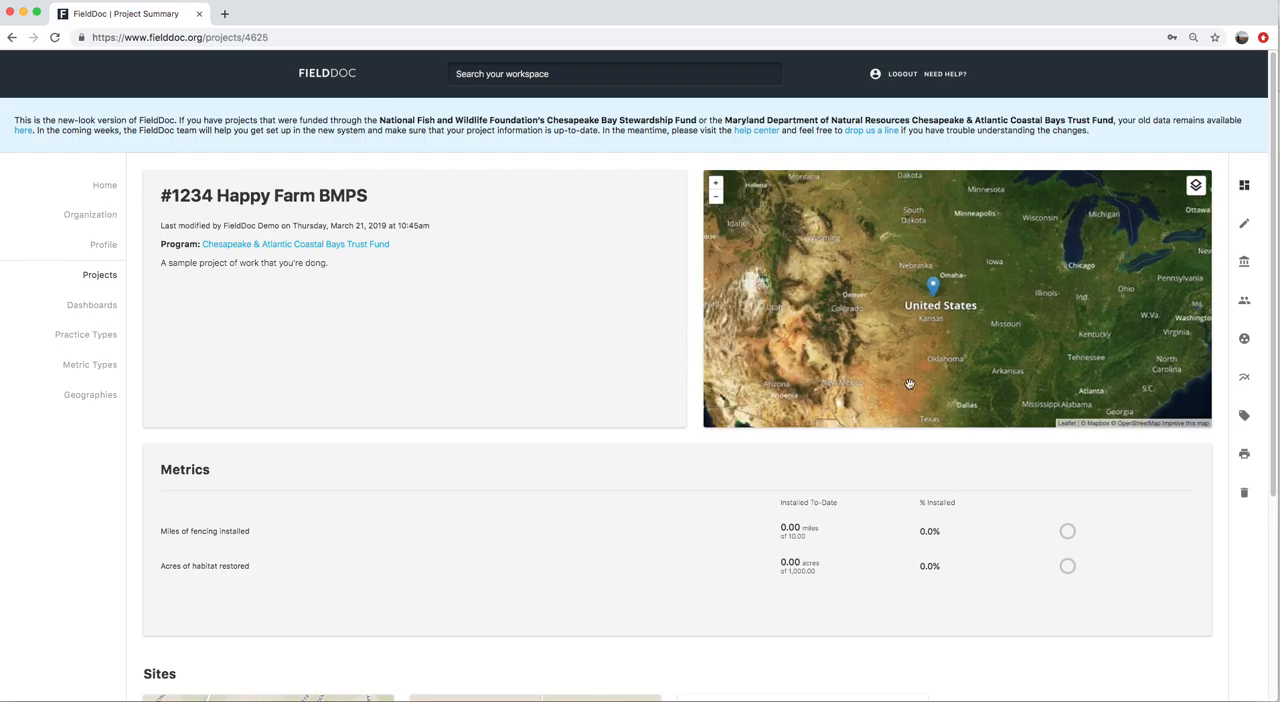
pyautogui.scroll(-5, 667, 489)
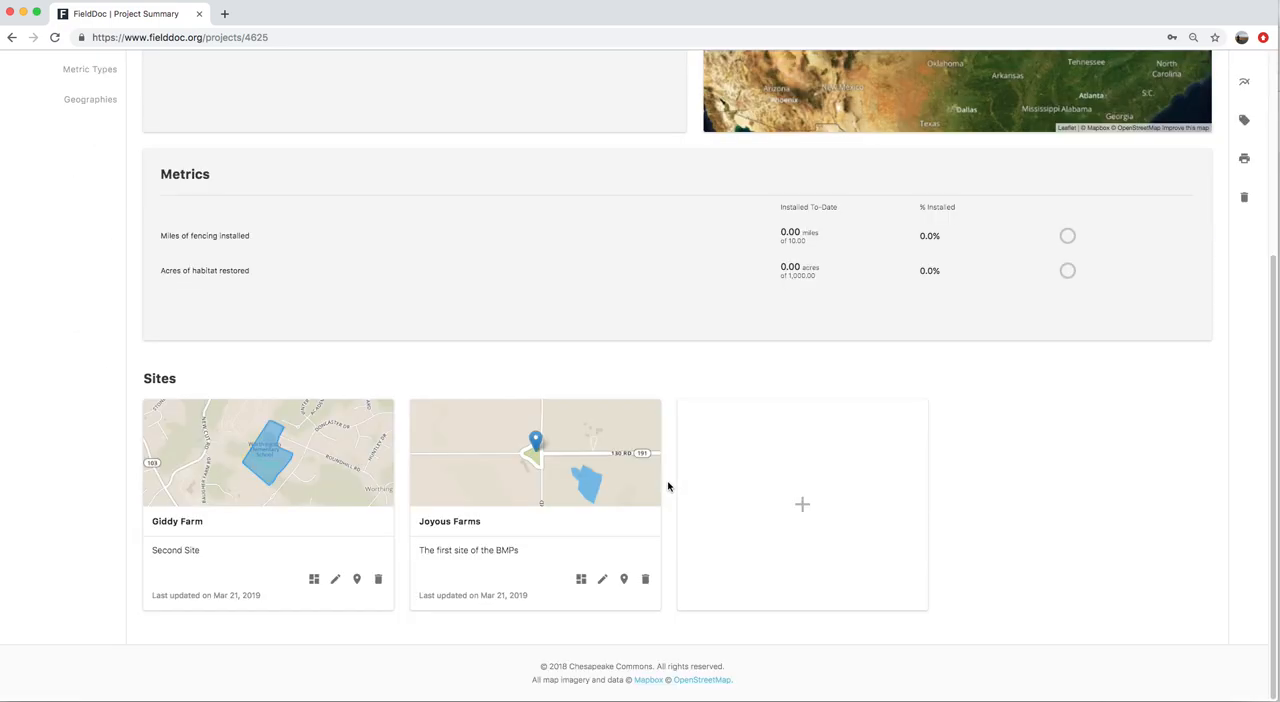
pyautogui.click(622, 580)
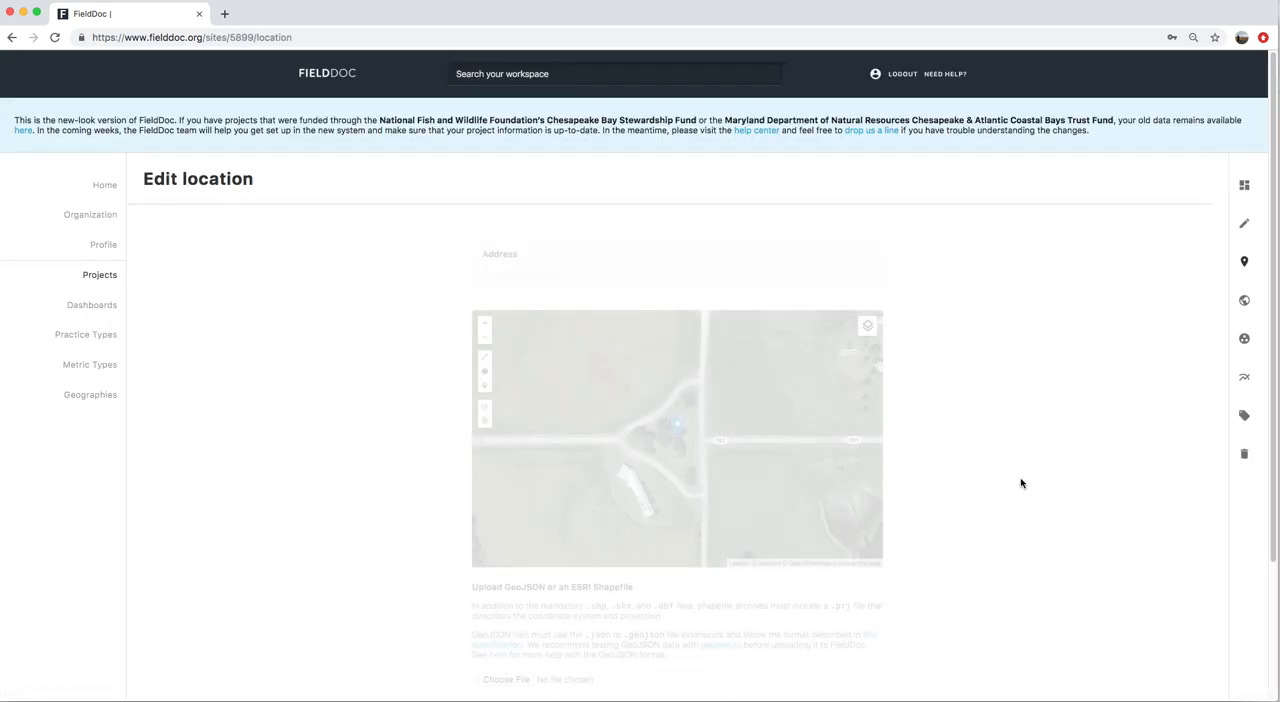
pyautogui.click(517, 684)
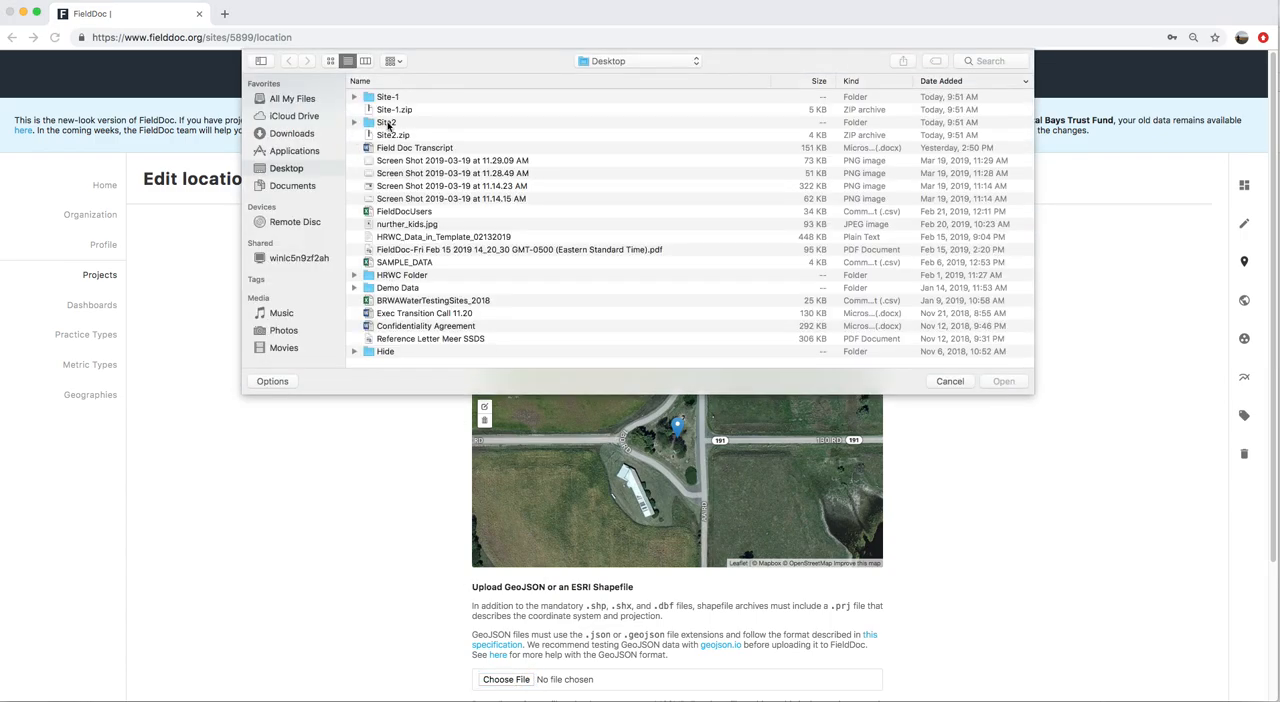
pyautogui.click(390, 112)
pyautogui.click(1010, 382)
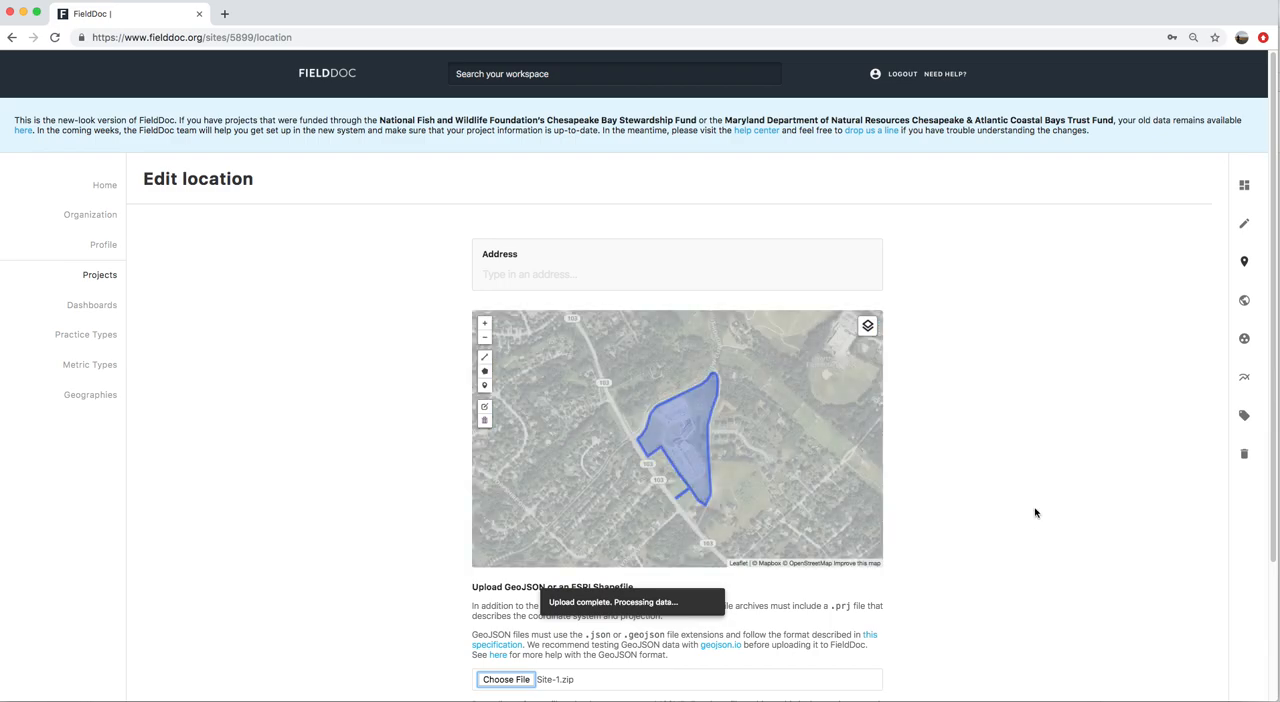
pyautogui.scroll(-3, 1040, 516)
pyautogui.click(870, 587)
pyautogui.scroll(3, 1118, 278)
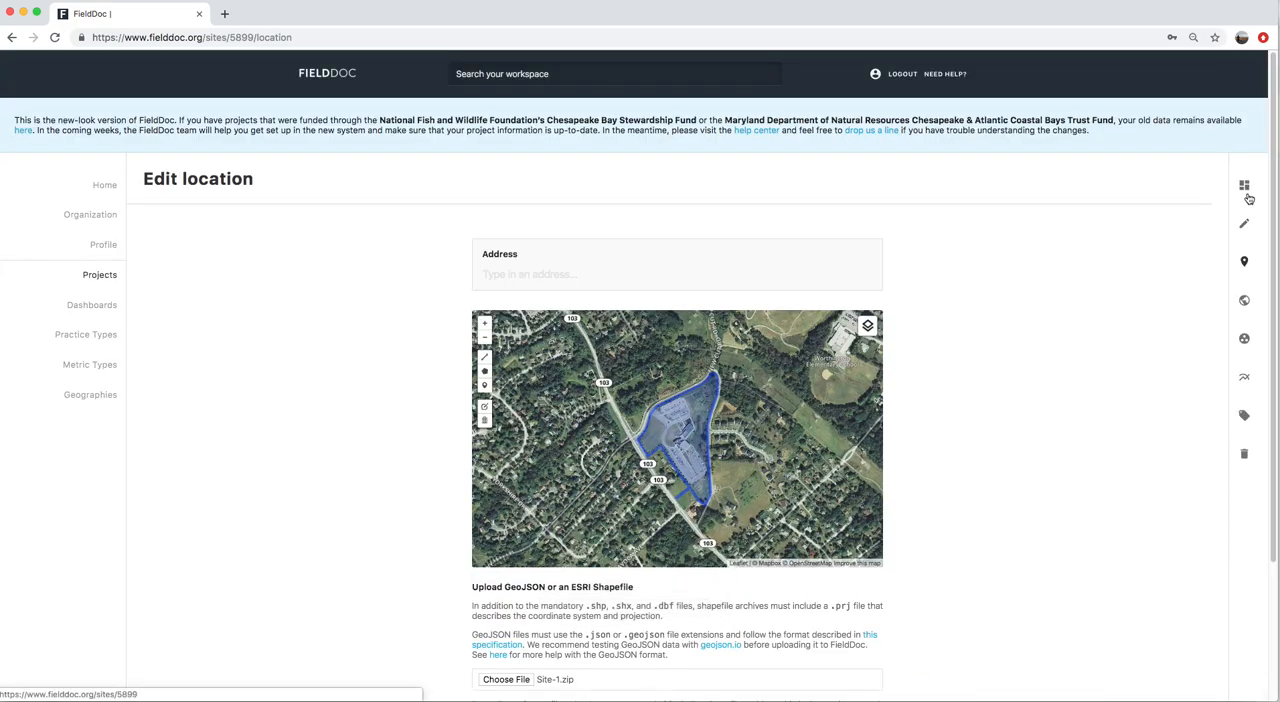
pyautogui.click(1246, 194)
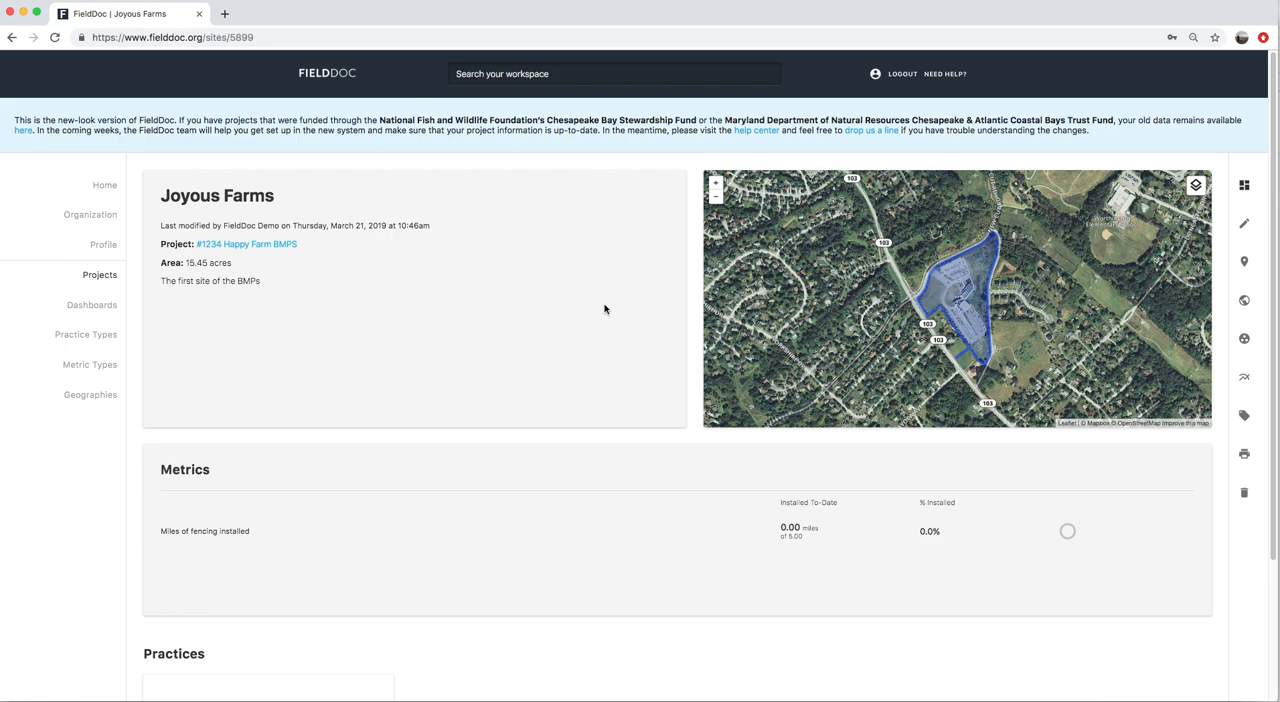
# Go to the Joyous Farms site from the #1234 Happy Farm BMPS project summary and create a new practice there
pyautogui.click(244, 246)
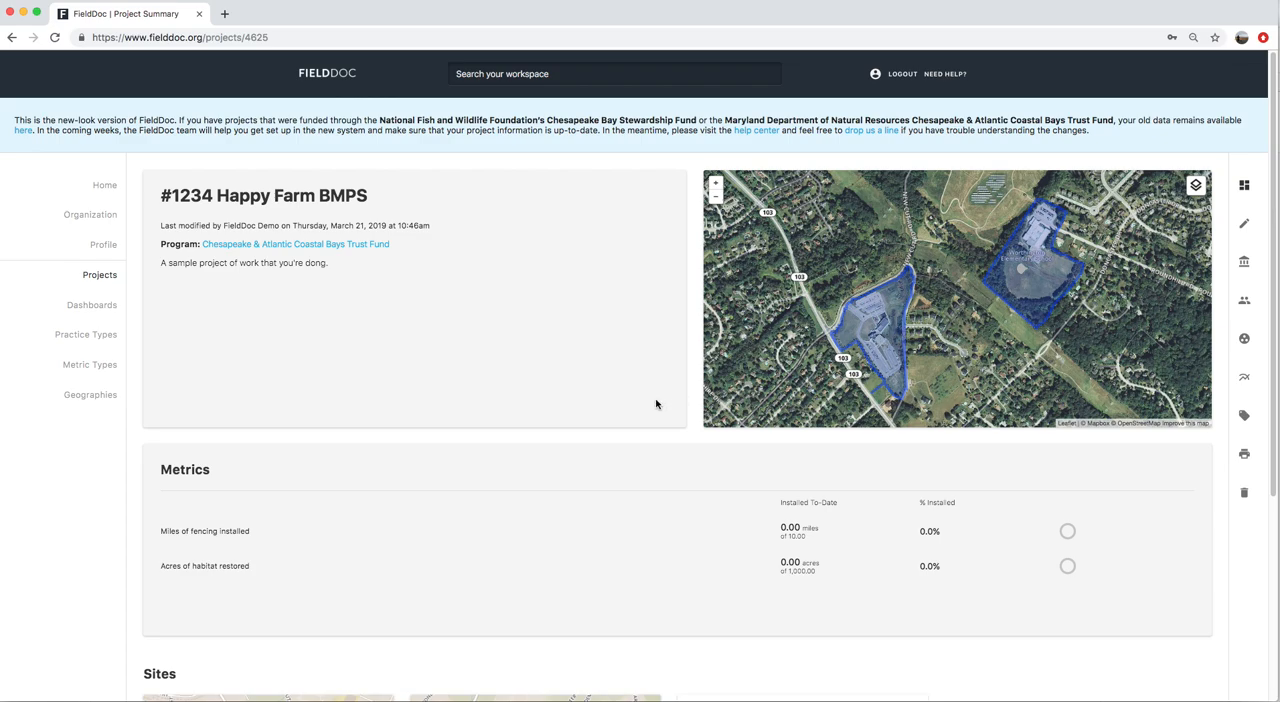
pyautogui.scroll(-5, 656, 404)
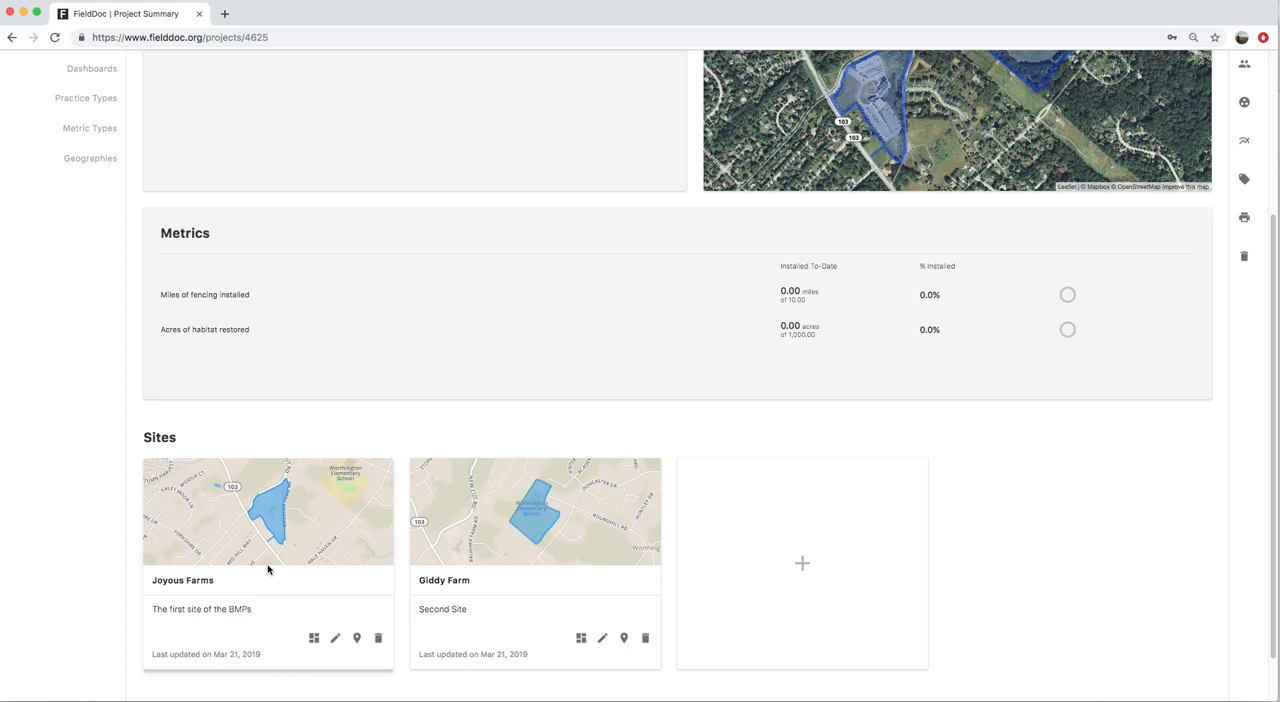
pyautogui.click(314, 638)
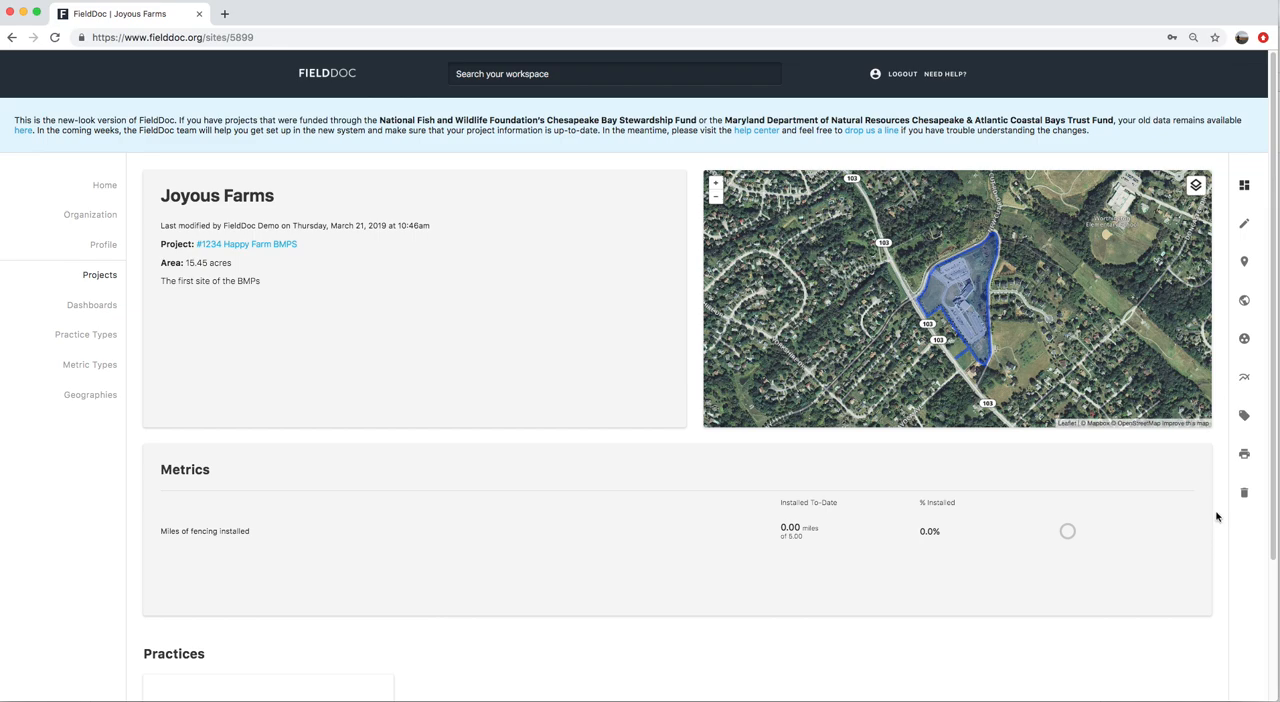
pyautogui.scroll(-4, 1214, 517)
pyautogui.click(277, 562)
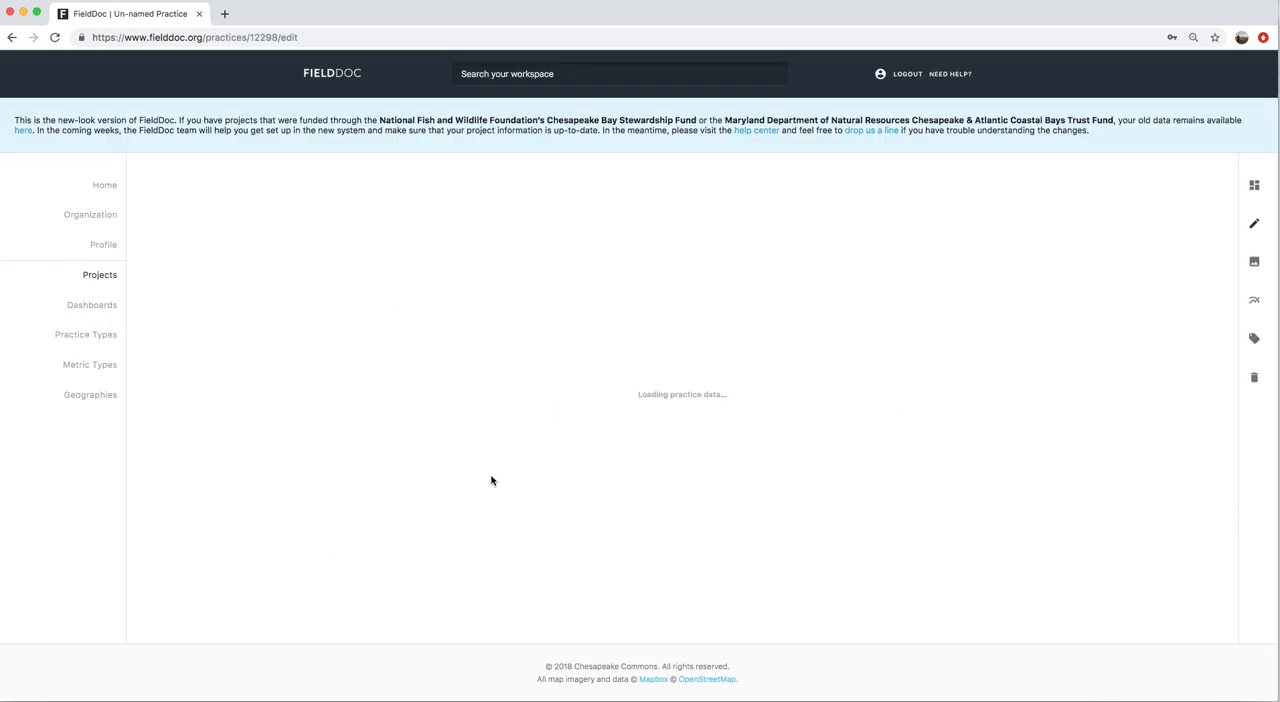
# Name the new practice "Fencing" and give it the description "Adding fencing"
pyautogui.click(717, 525)
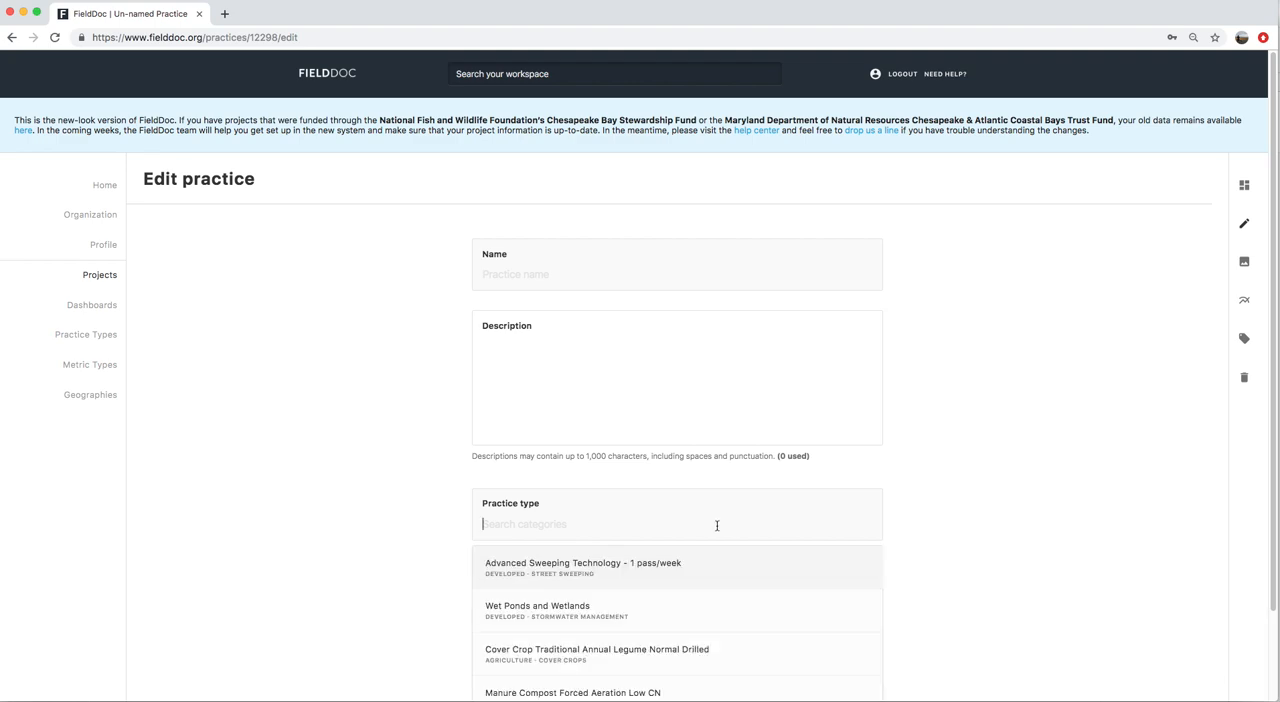
pyautogui.write('fencin')
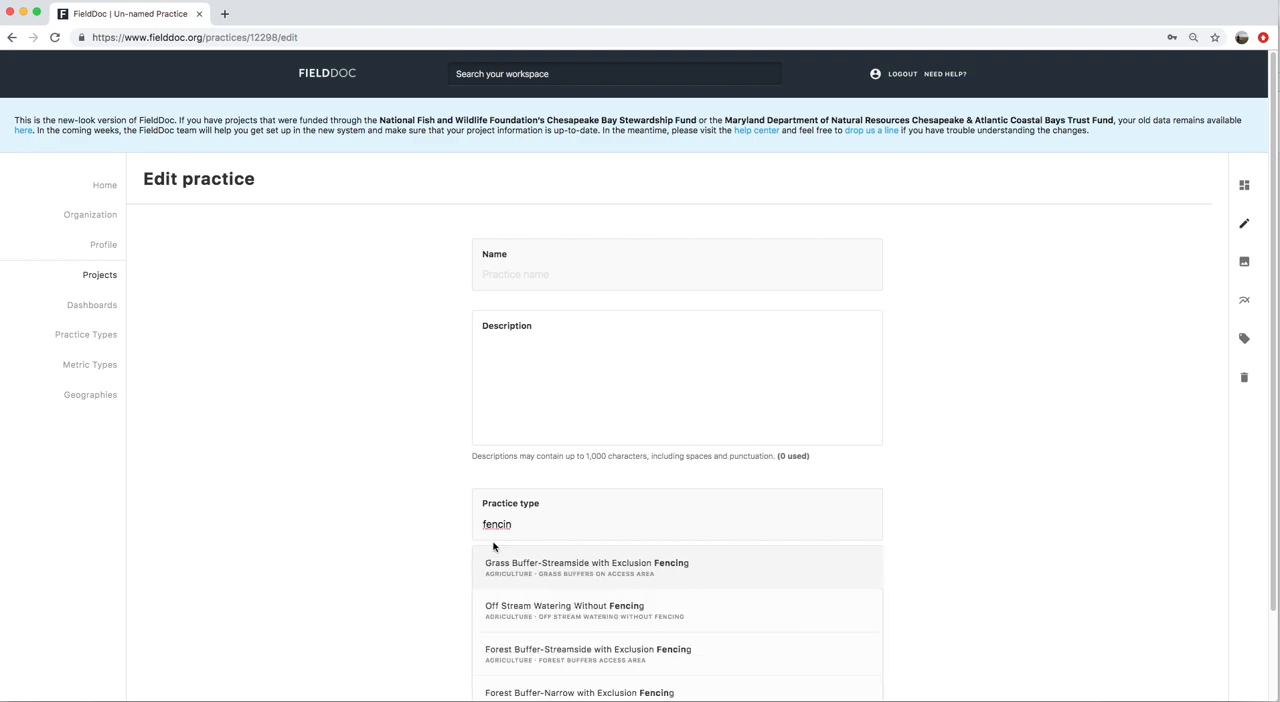
pyautogui.click(495, 274)
pyautogui.write('Fencing')
pyautogui.press('Tab')
pyautogui.write('Adding gfed')
pyautogui.press('BackSpace')
pyautogui.press('BackSpace')
pyautogui.press('BackSpace')
pyautogui.write('enc')
pyautogui.press('BackSpace')
pyautogui.press('BackSpace')
pyautogui.press('BackSpace')
pyautogui.press('BackSpace')
pyautogui.write('fencing')
# Search the practice types for "Fencing" and choose Forest Buffer-Narrow with Exclusion Fencing
pyautogui.click(530, 525)
pyautogui.write('fencin')
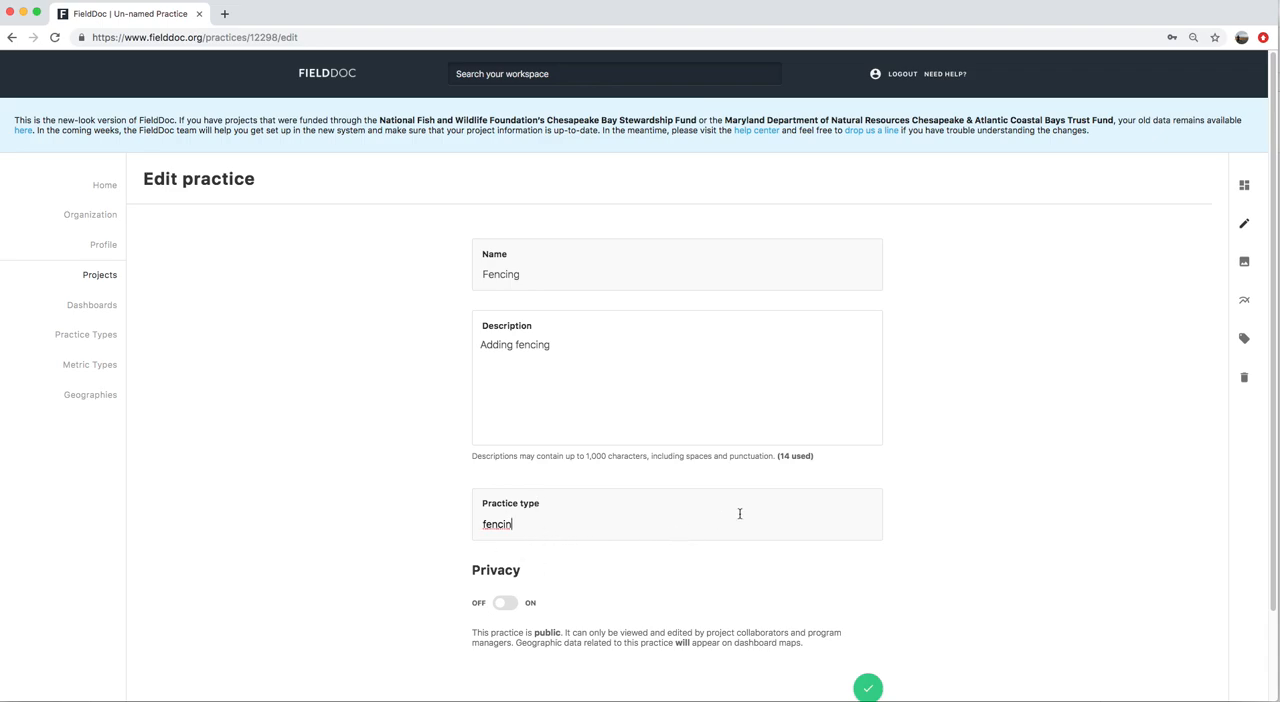
pyautogui.press('BackSpace')
pyautogui.press('BackSpace')
pyautogui.press('BackSpace')
pyautogui.press('BackSpace')
pyautogui.press('BackSpace')
pyautogui.press('BackSpace')
pyautogui.write('Fencing')
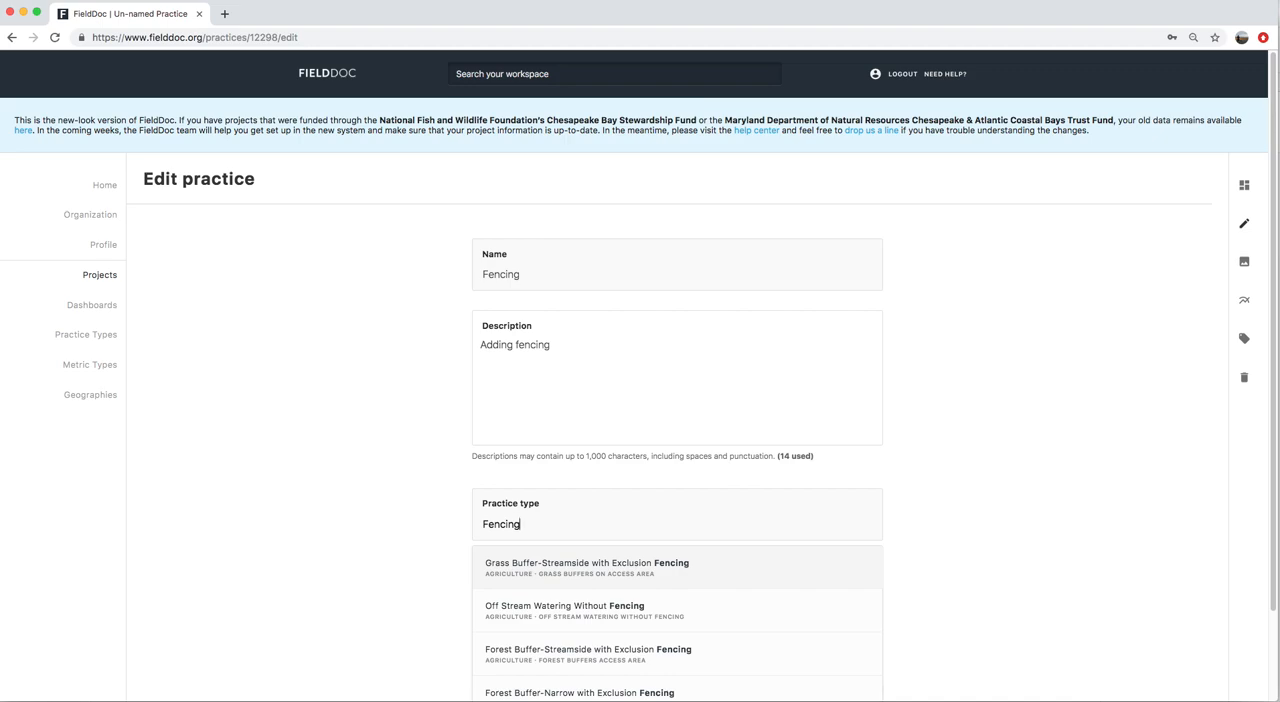
pyautogui.scroll(-2, 848, 537)
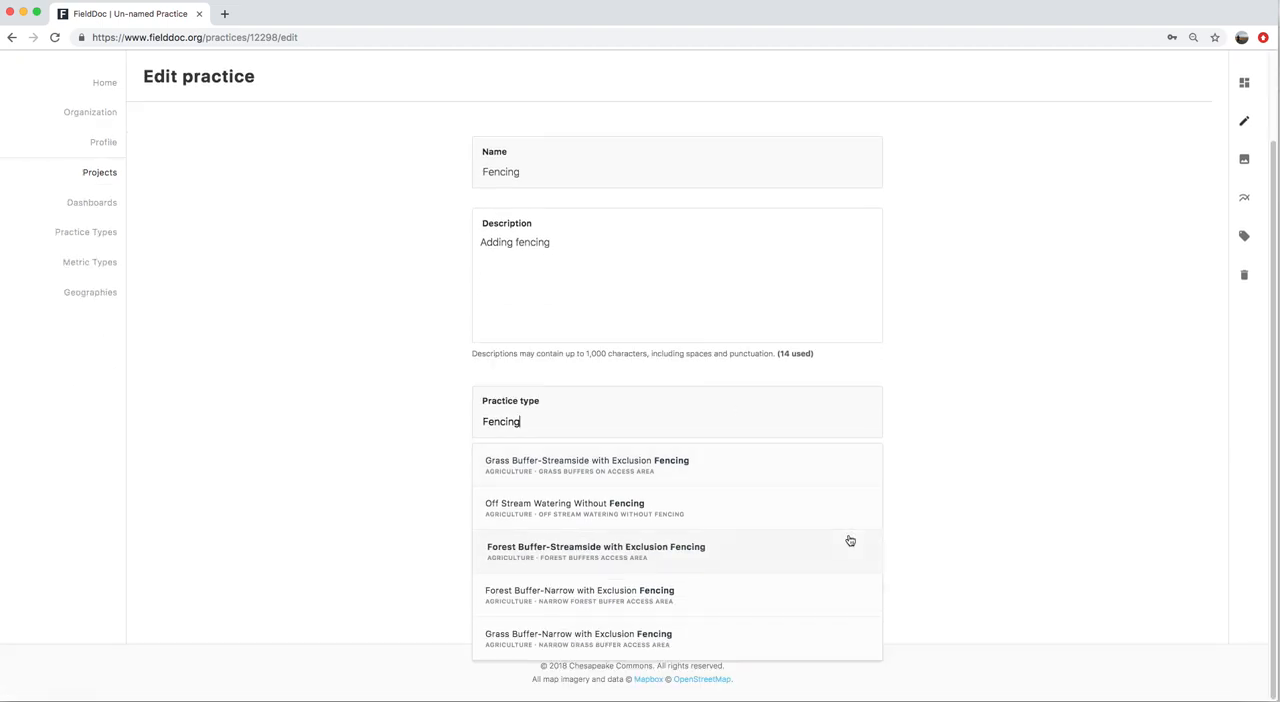
pyautogui.click(535, 596)
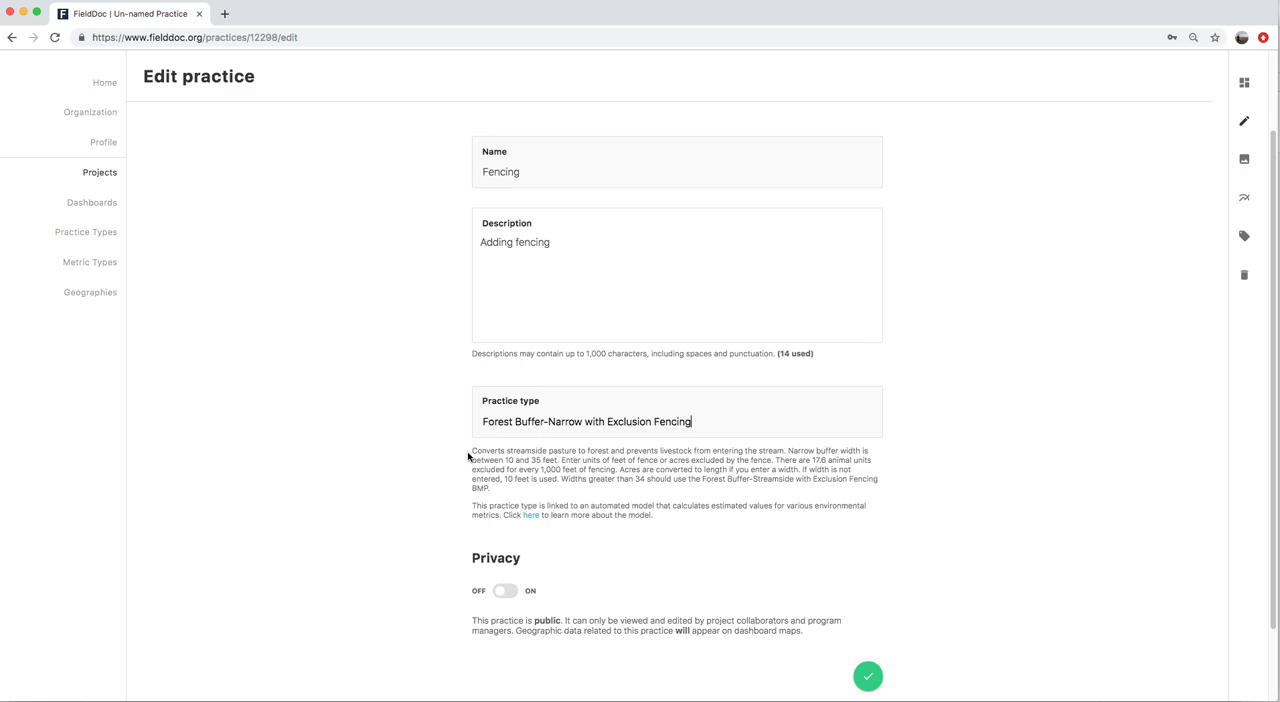
# Read the practice type's description, including the guidance on missing widths and widths greater than 34 feet
pyautogui.moveTo(473, 451); pyautogui.dragTo(493, 495)
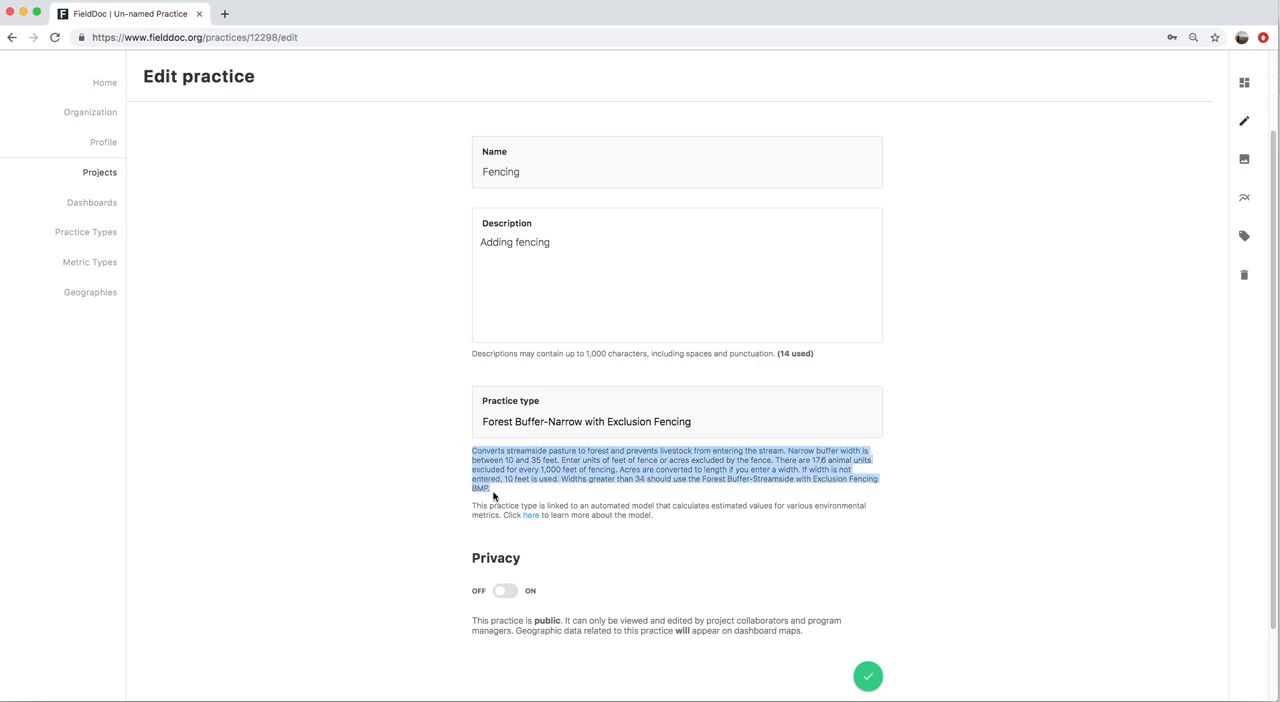
pyautogui.click(493, 495)
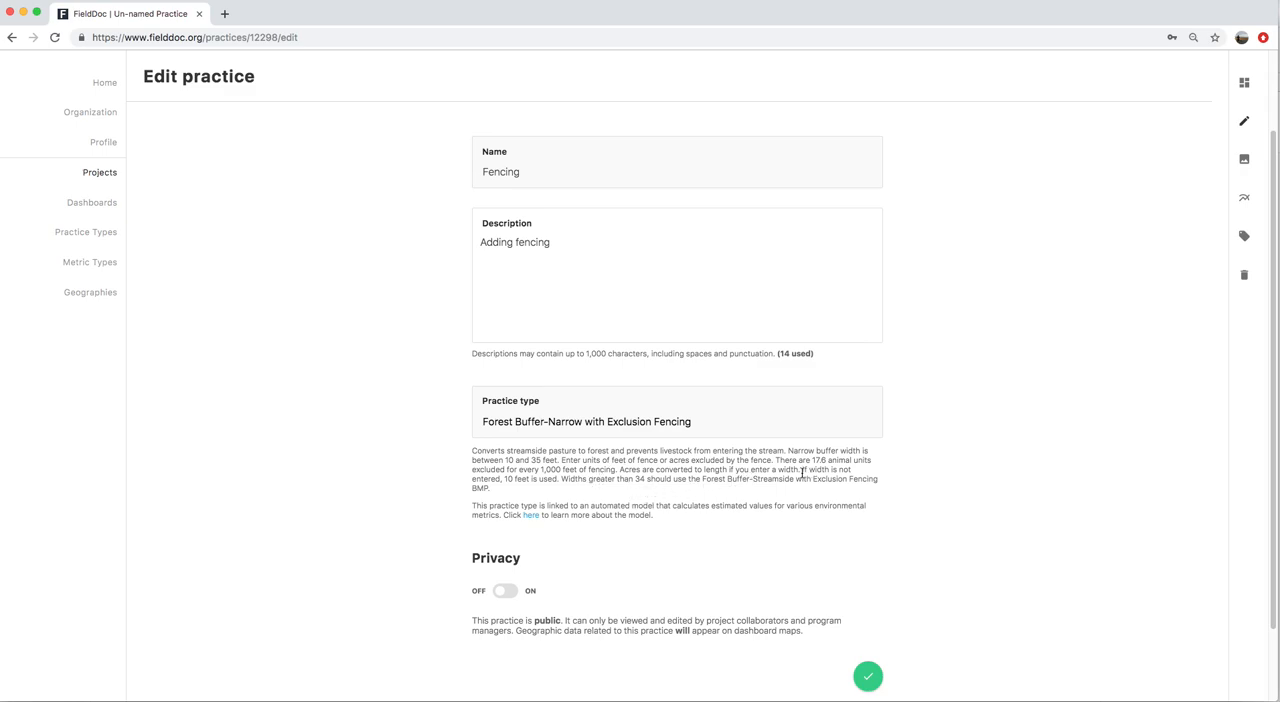
pyautogui.moveTo(802, 472); pyautogui.dragTo(829, 488)
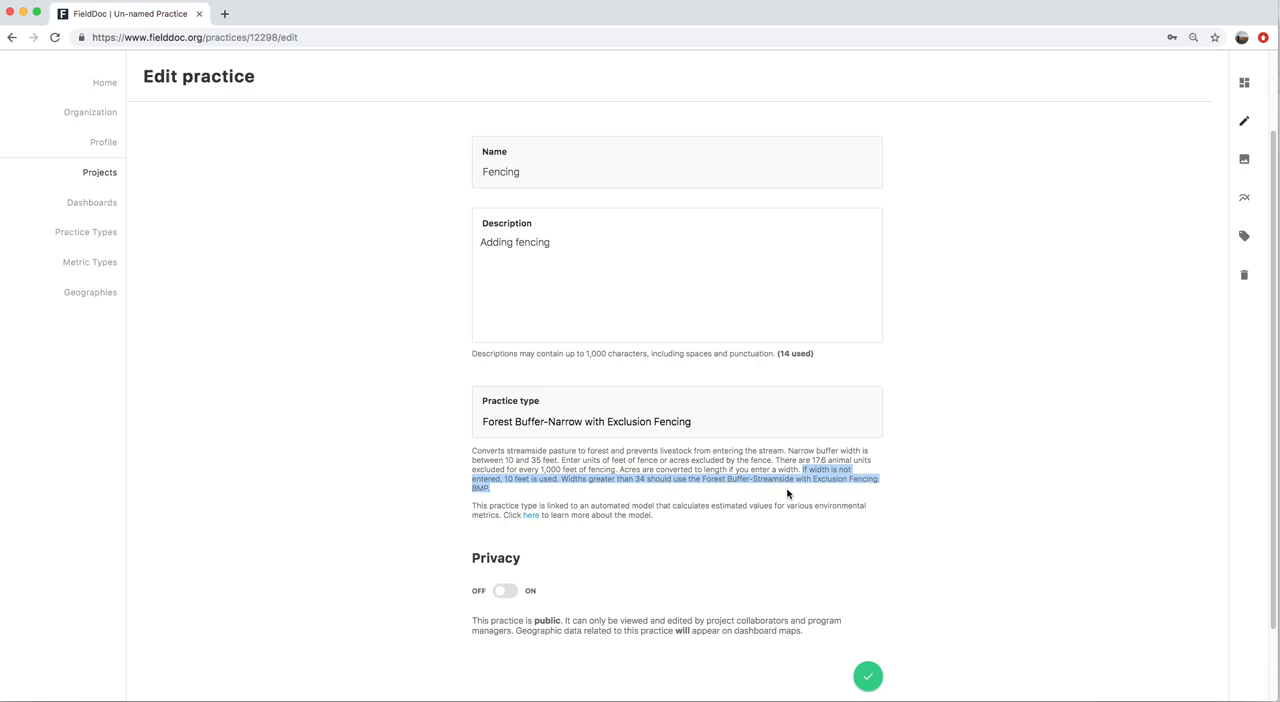
pyautogui.click(733, 515)
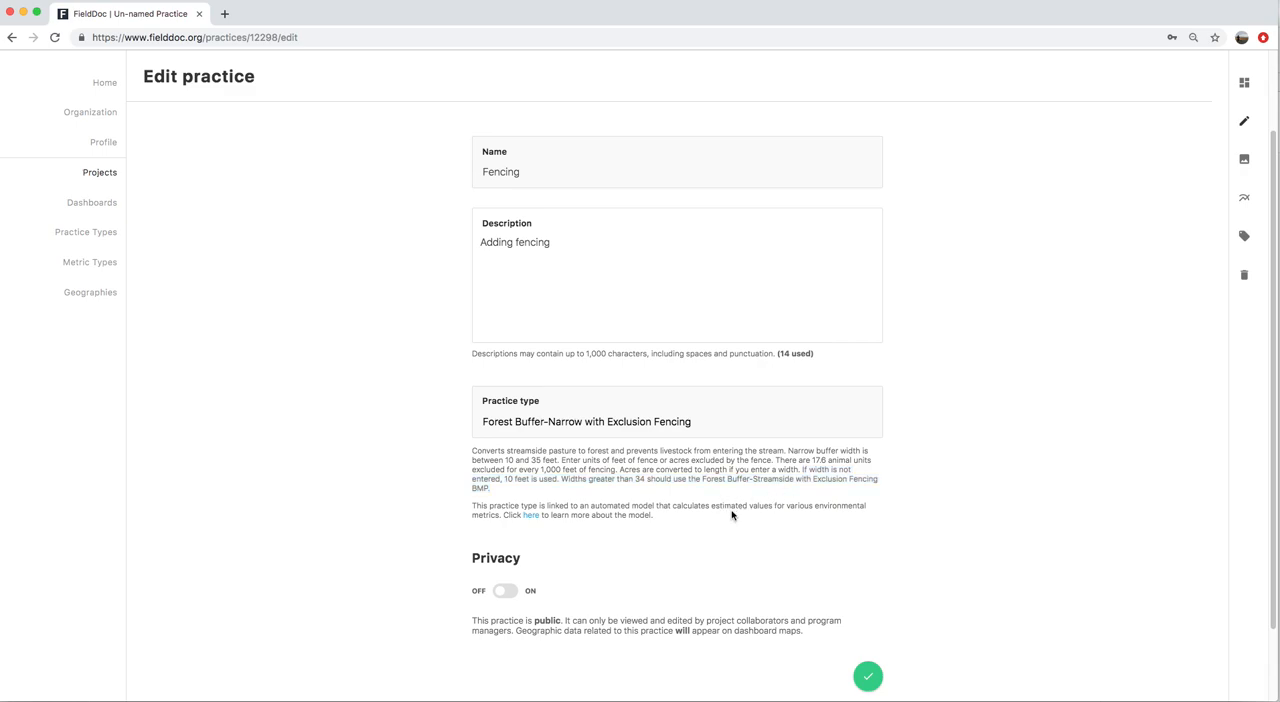
# Open the linked automated model in a separate browser tab, examine its practice descriptions and units, and return to the practice form
pyautogui.rightClick(533, 518)
pyautogui.click(584, 528)
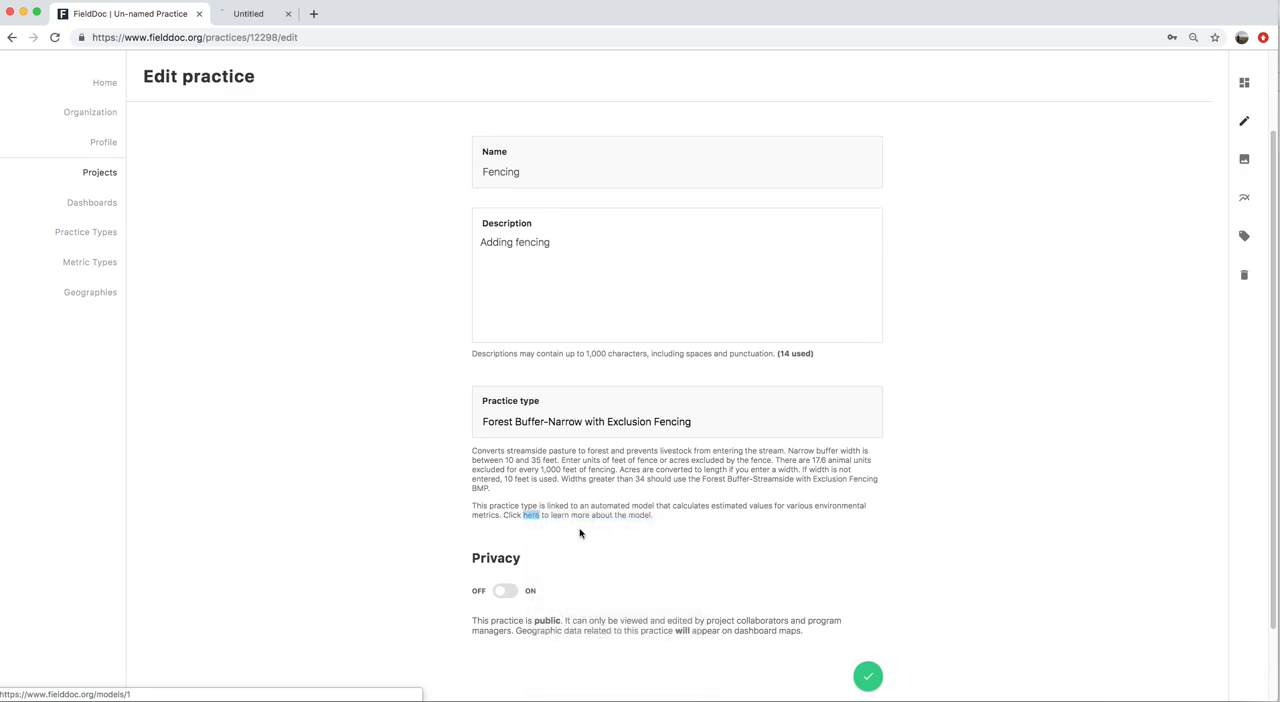
pyautogui.click(297, 13)
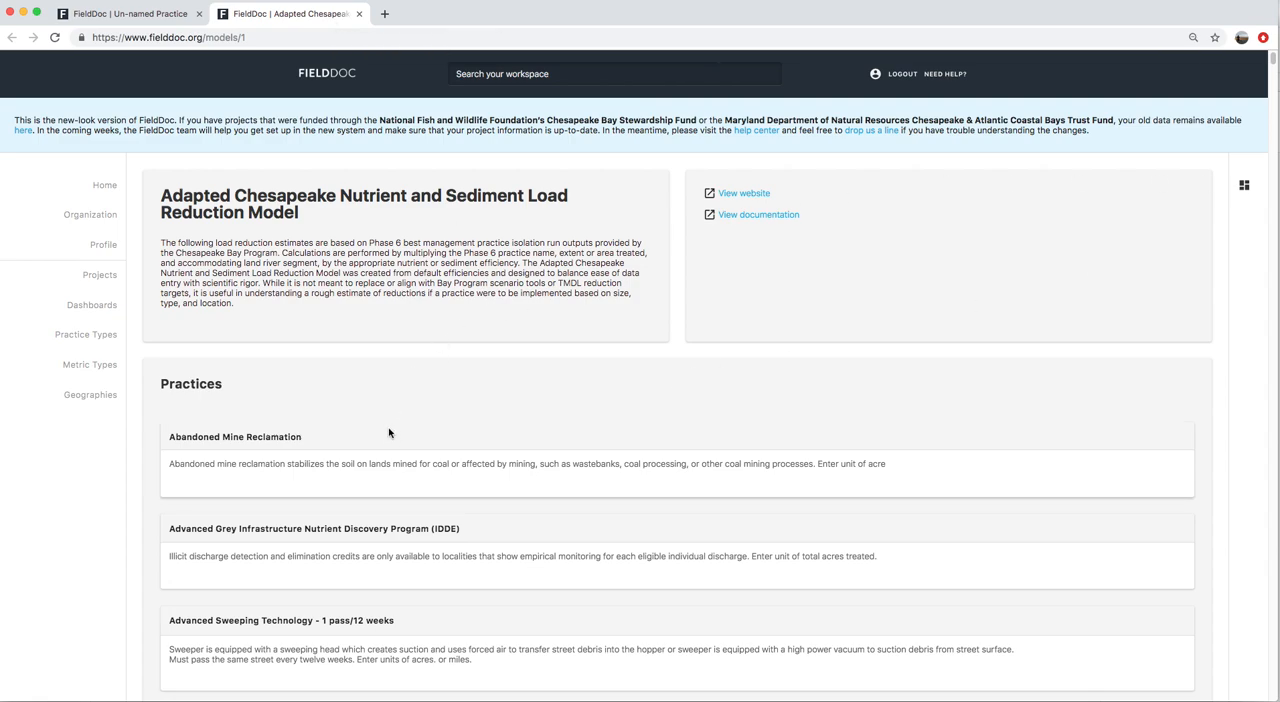
pyautogui.scroll(-5, 462, 486)
pyautogui.scroll(-20, 460, 485)
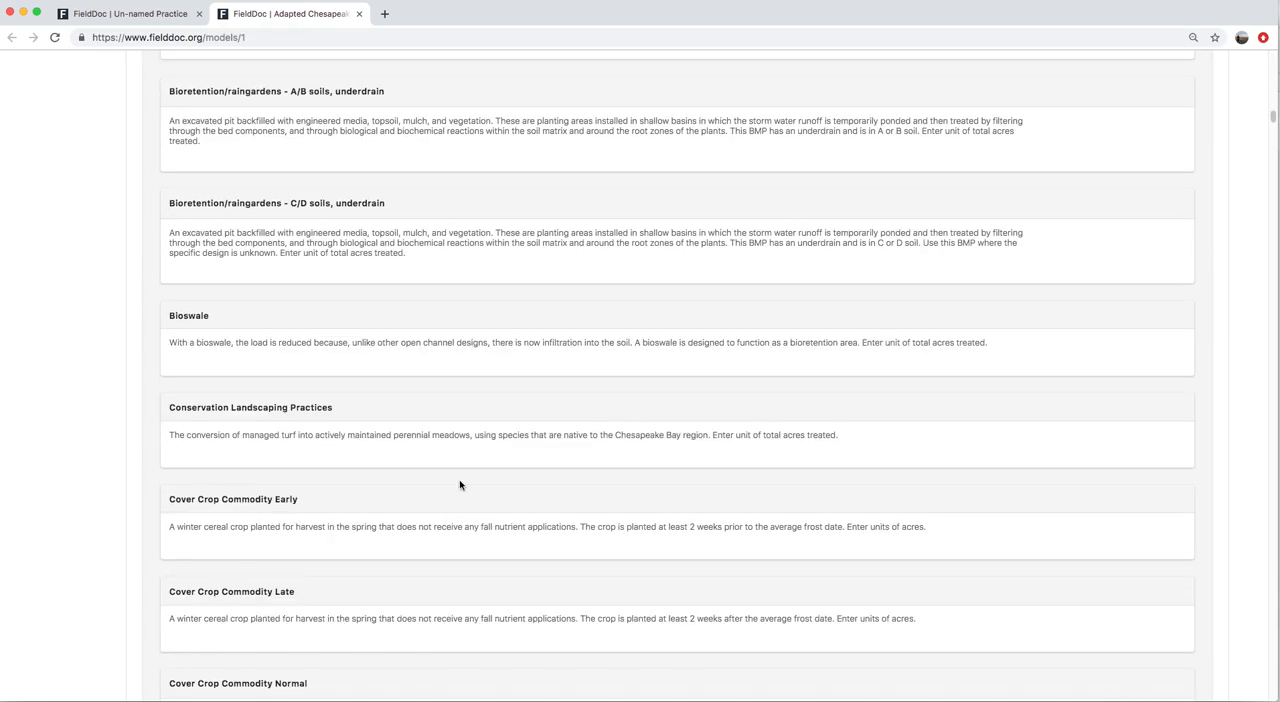
pyautogui.scroll(-14, 460, 485)
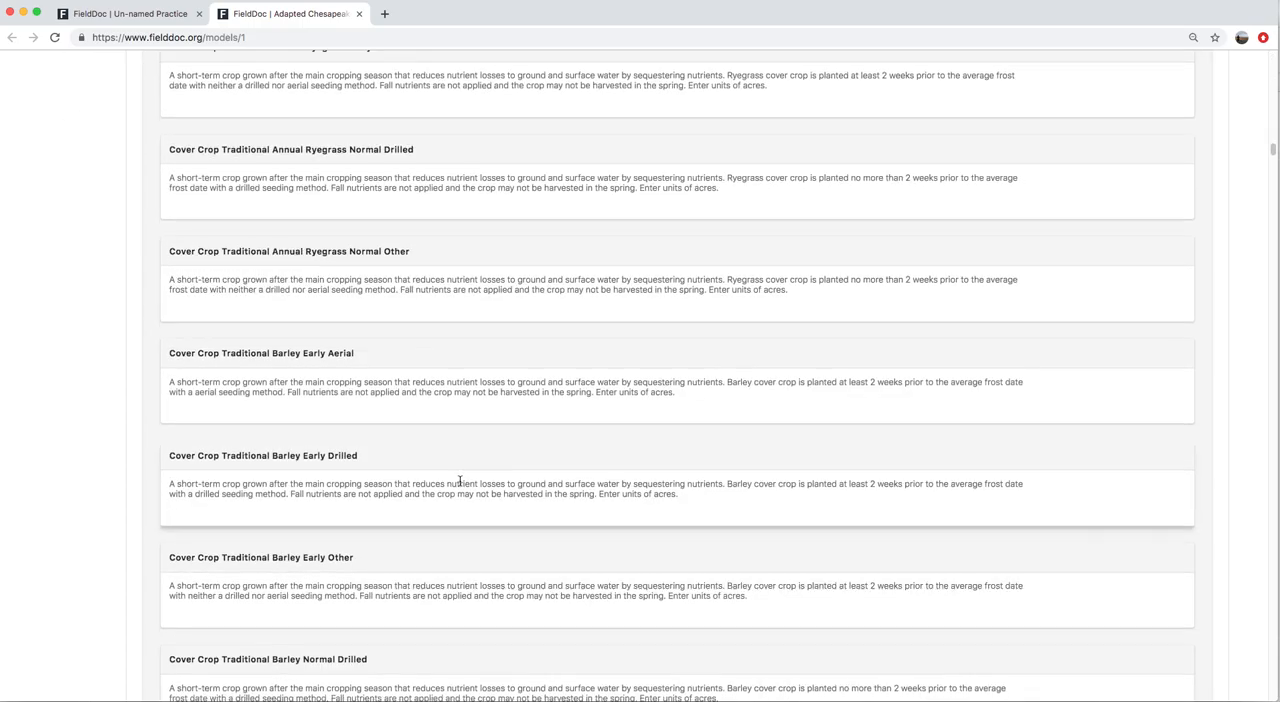
pyautogui.scroll(-7, 460, 485)
pyautogui.scroll(9, 460, 485)
pyautogui.moveTo(820, 502); pyautogui.dragTo(677, 490)
pyautogui.scroll(20, 646, 477)
pyautogui.scroll(10, 646, 477)
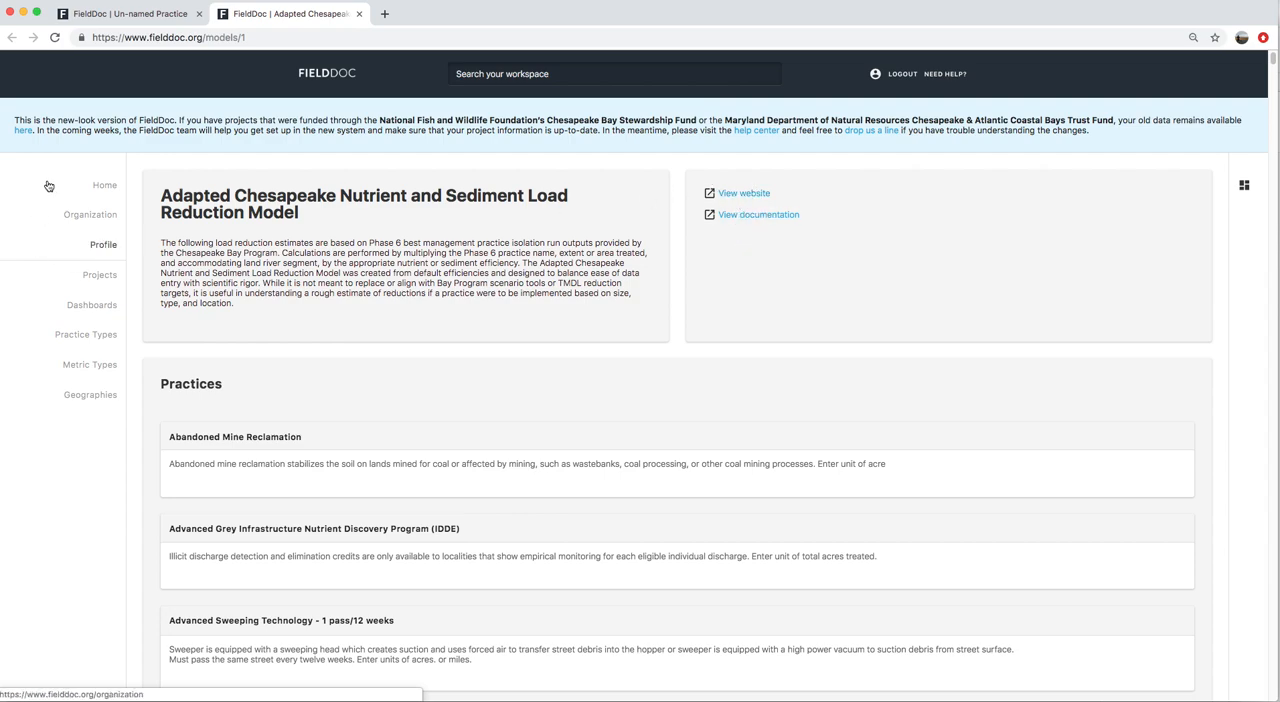
pyautogui.click(133, 12)
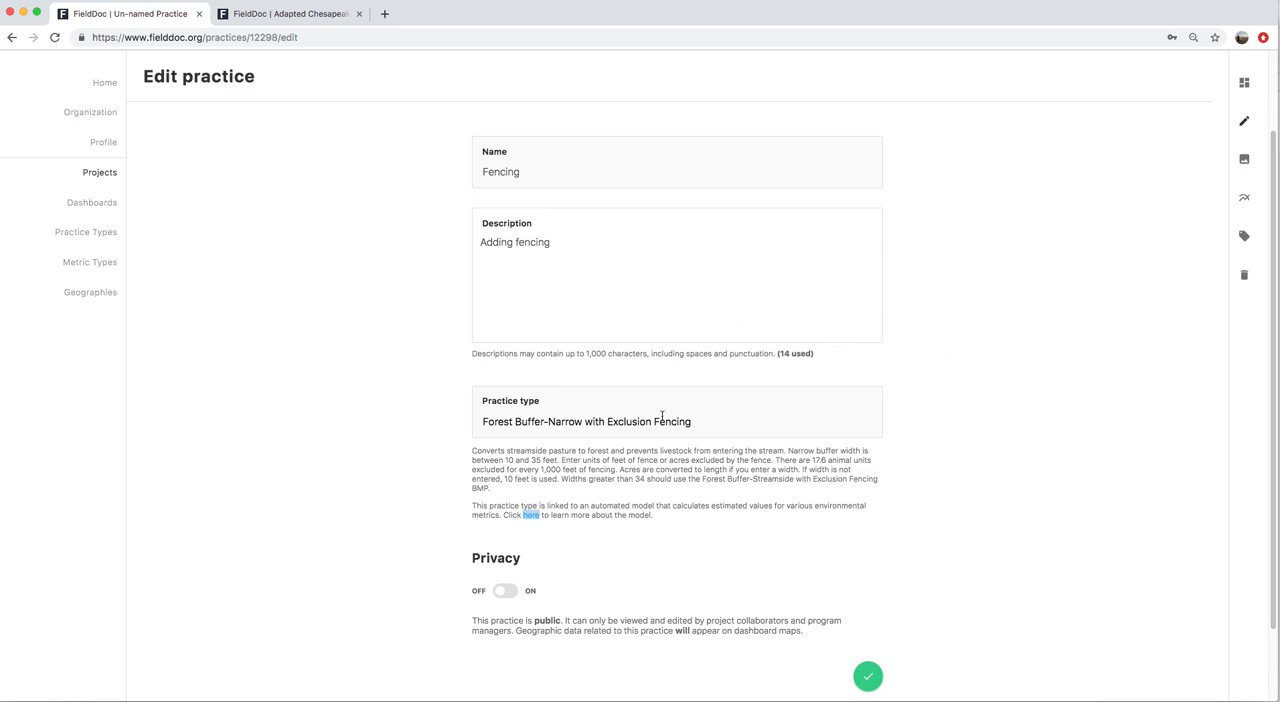
# Check the Fencing practice's details and save them
pyautogui.scroll(3, 946, 491)
pyautogui.scroll(-5, 888, 666)
pyautogui.click(868, 585)
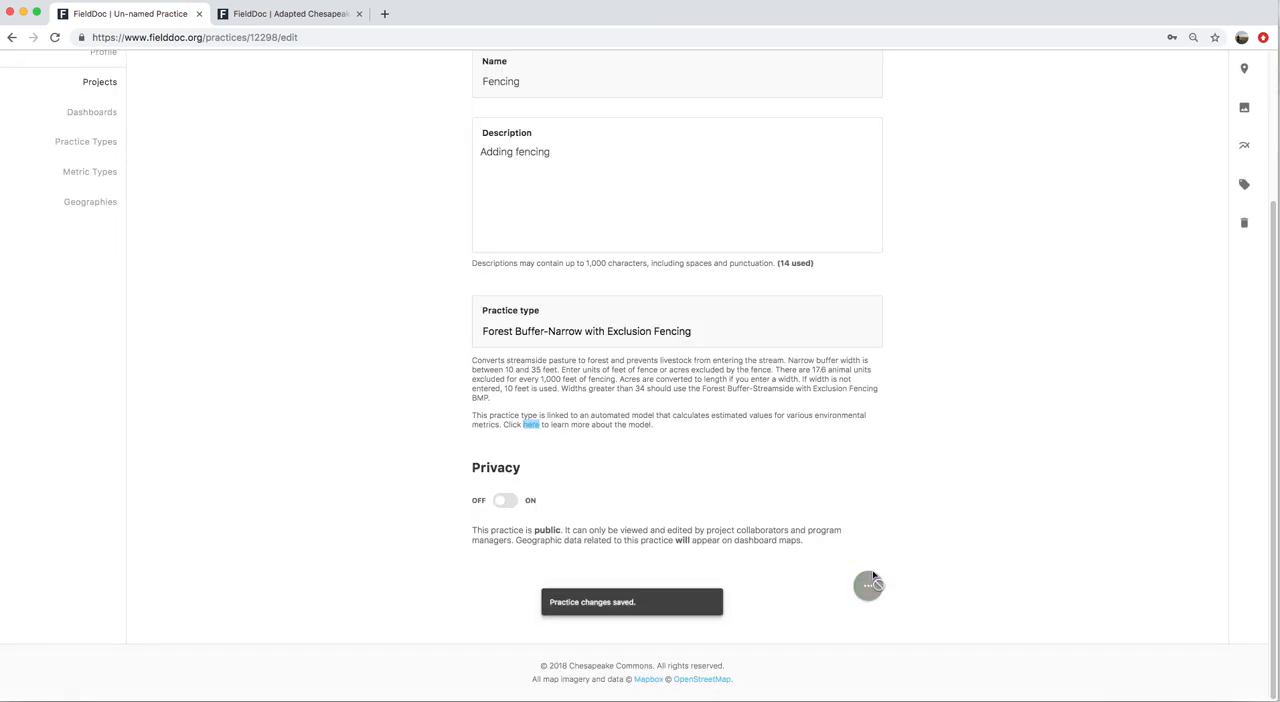
# Draw a five-sided polygon over the open field between route 103 and the school driveway as the Fencing practice's location, and save it
pyautogui.scroll(3, 1066, 366)
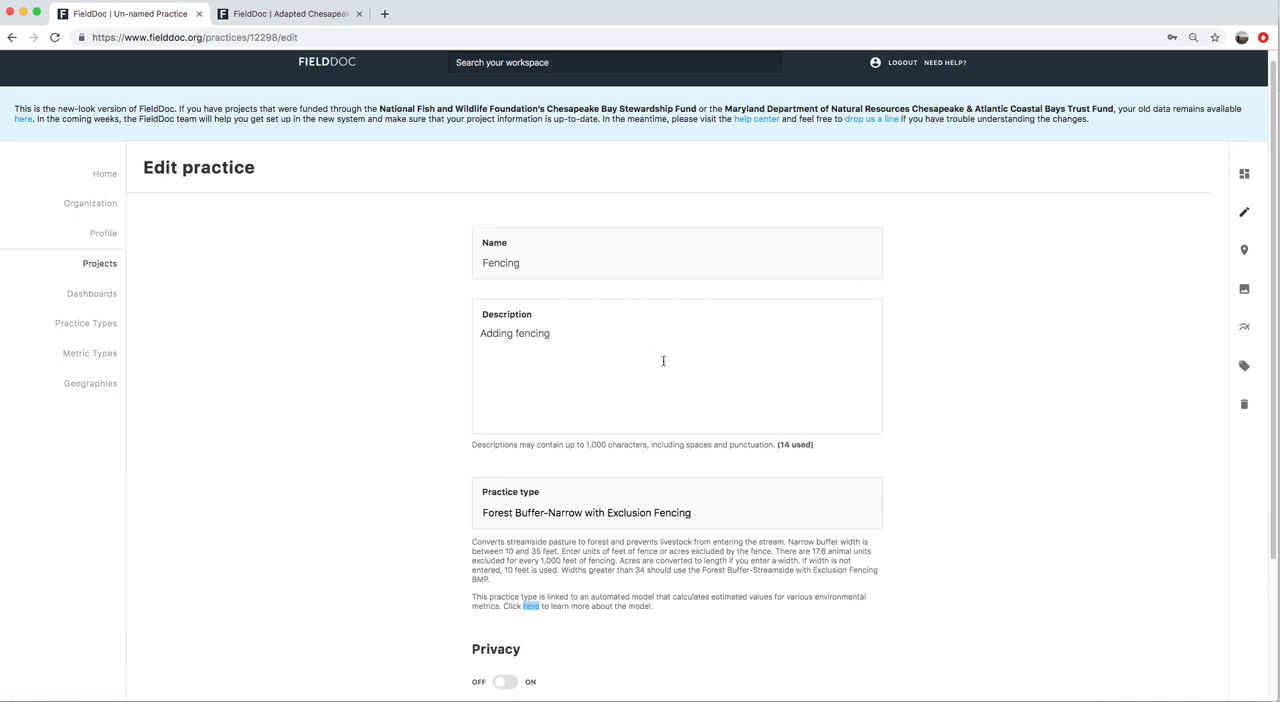
pyautogui.click(1250, 257)
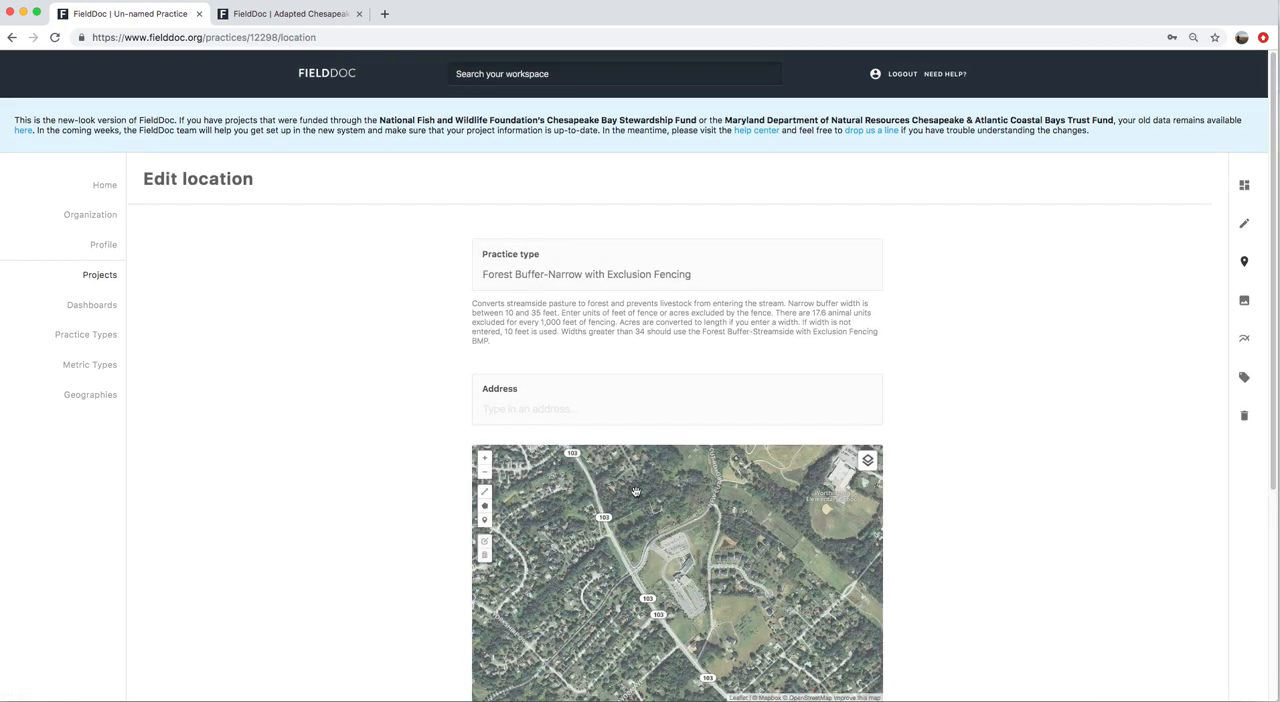
pyautogui.scroll(-3, 965, 462)
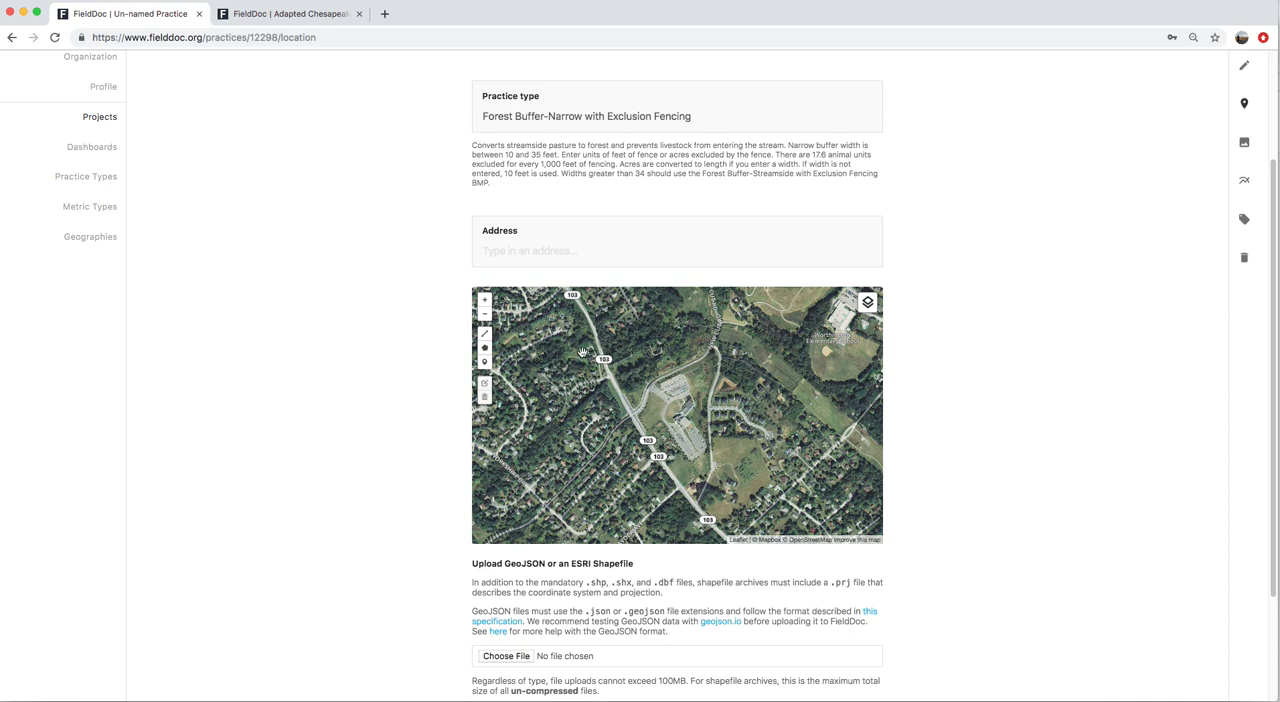
pyautogui.click(485, 300)
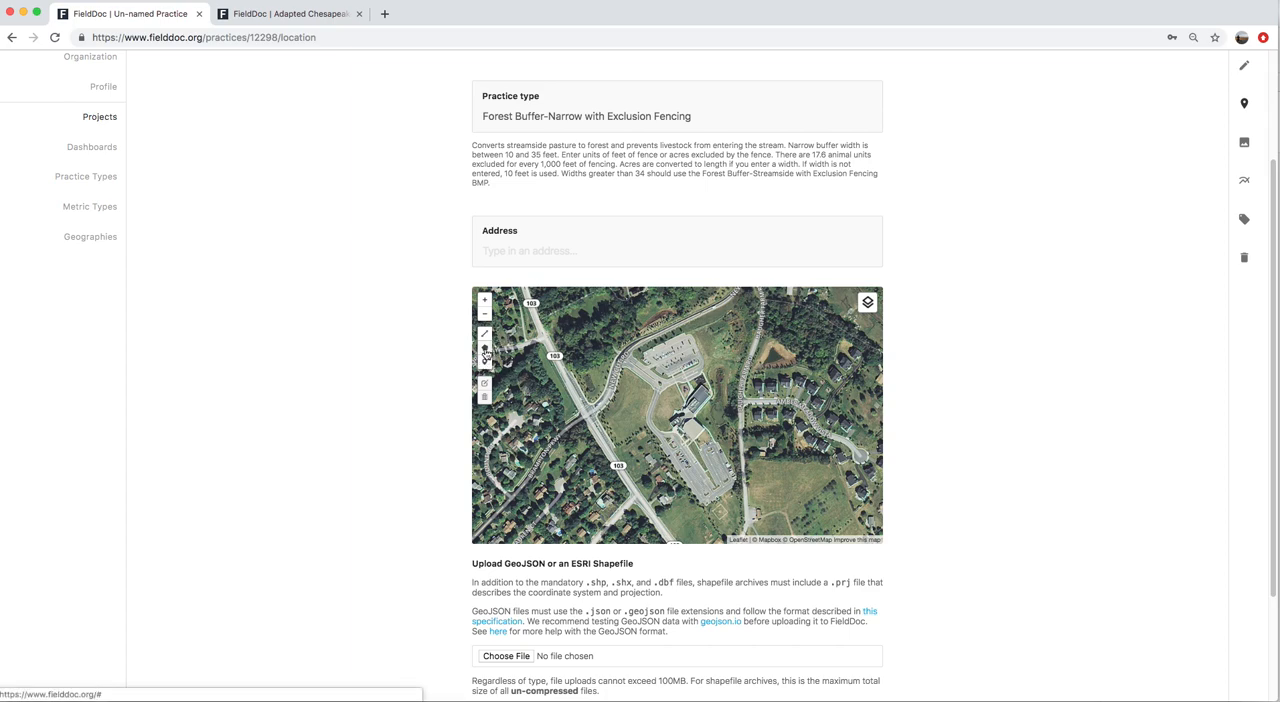
pyautogui.click(485, 349)
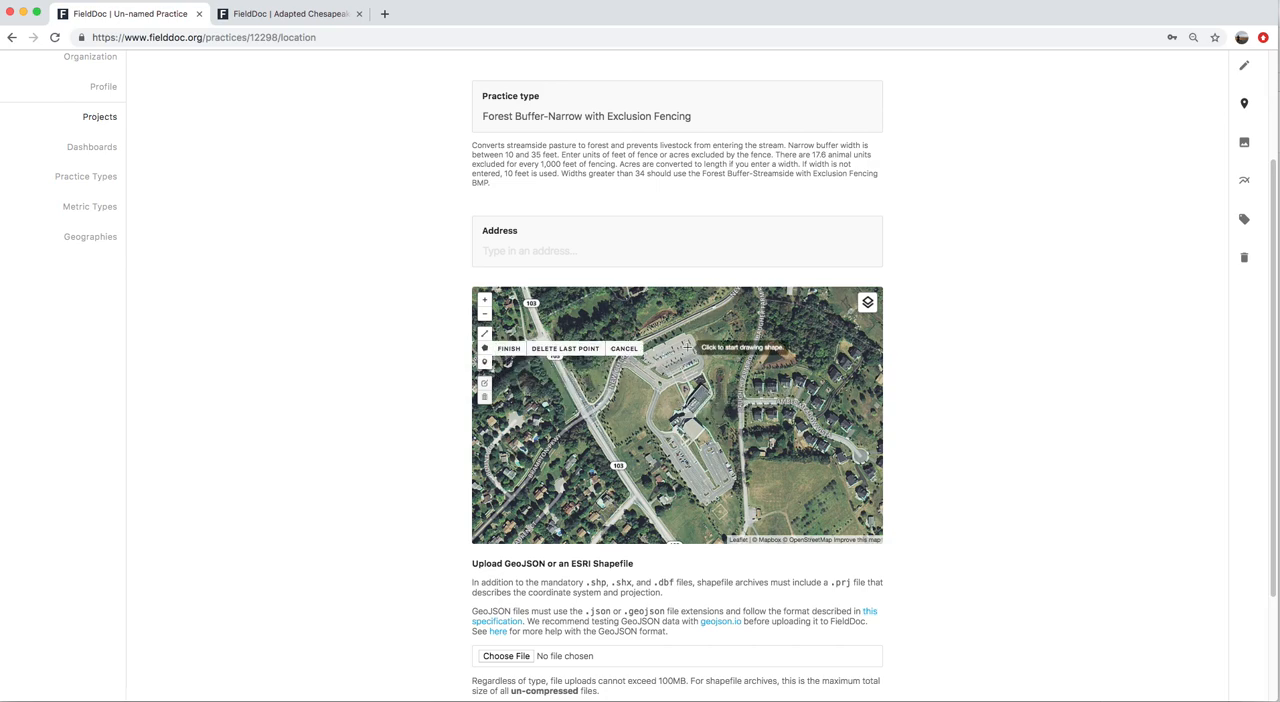
pyautogui.click(652, 389)
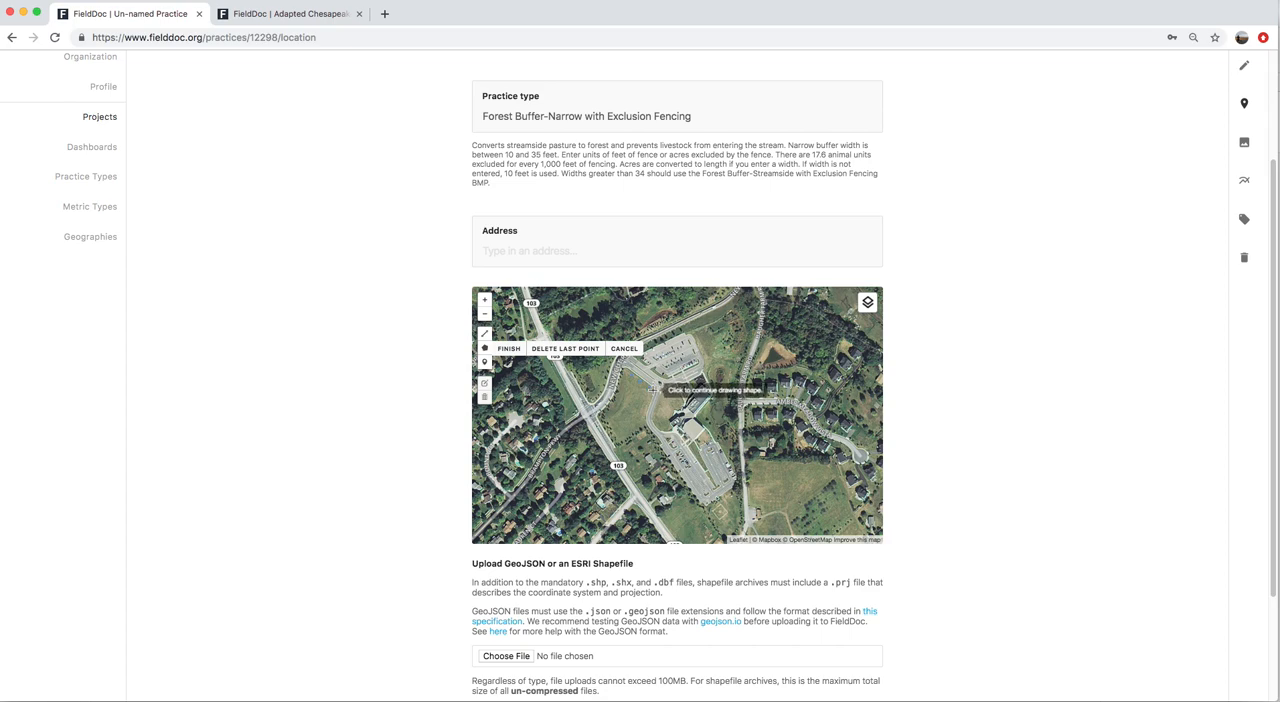
pyautogui.scroll(3, 652, 389)
pyautogui.click(709, 438)
pyautogui.click(697, 507)
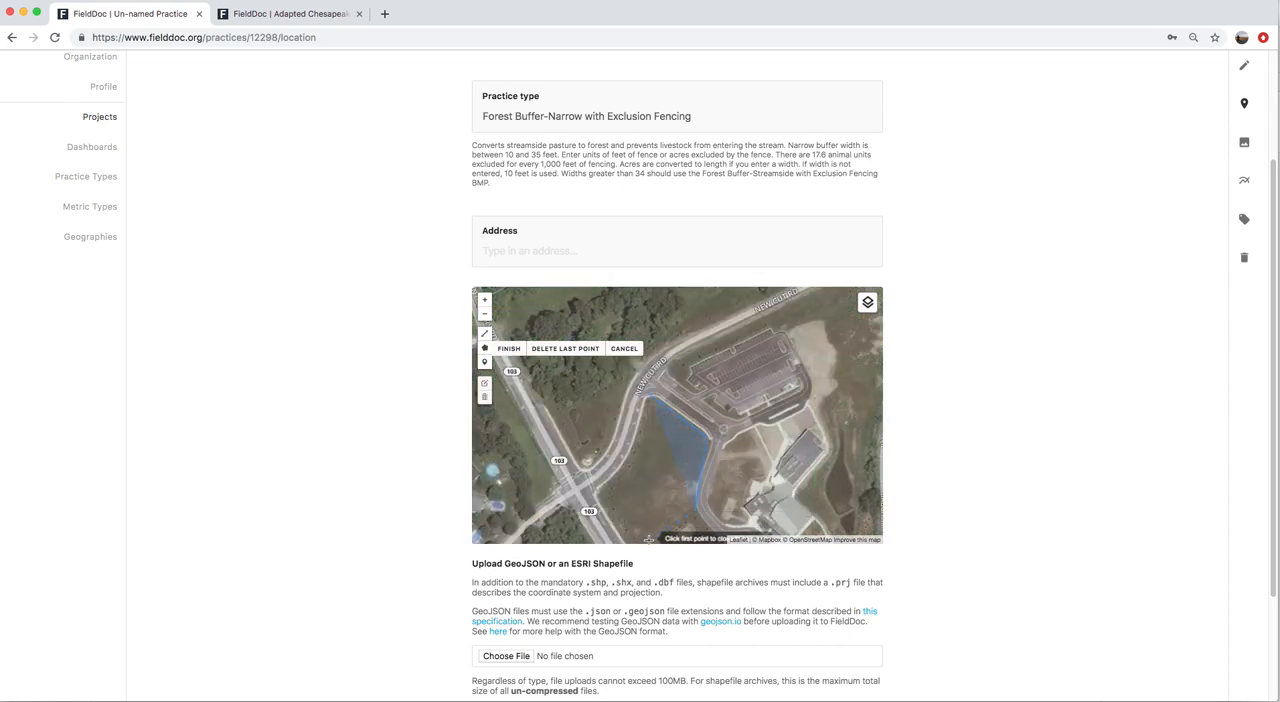
pyautogui.click(689, 537)
pyautogui.click(612, 532)
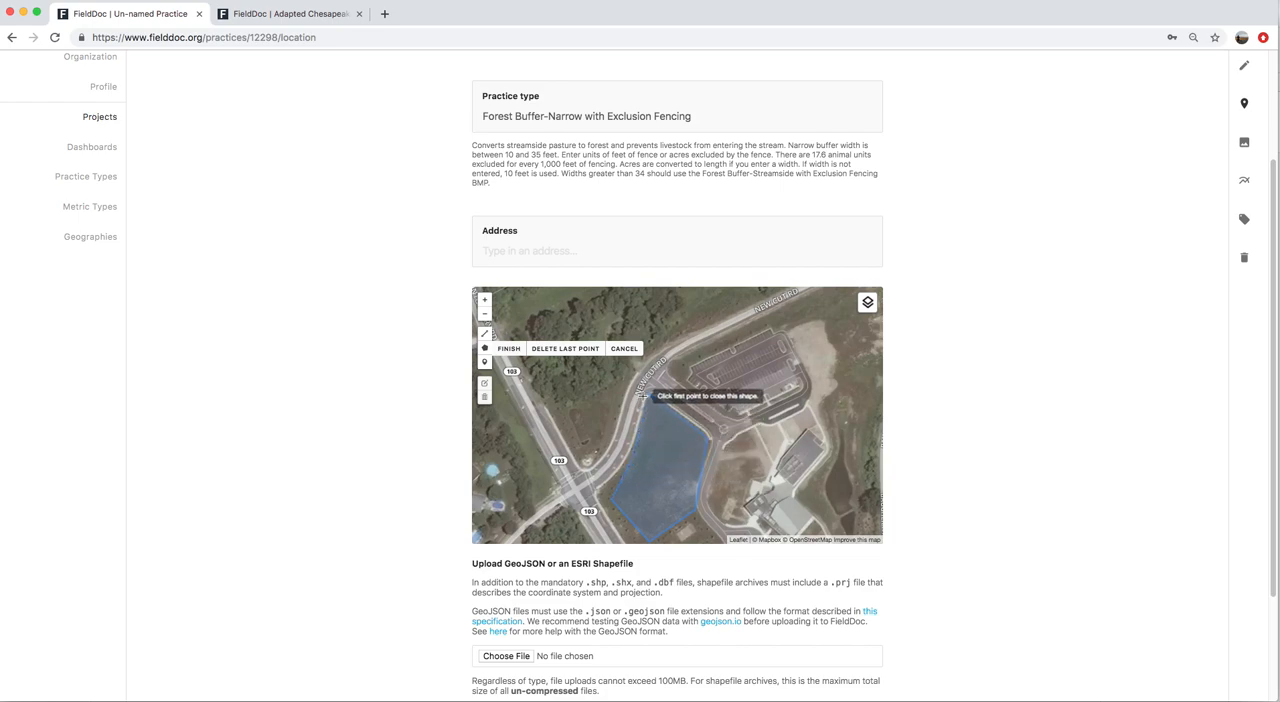
pyautogui.click(647, 396)
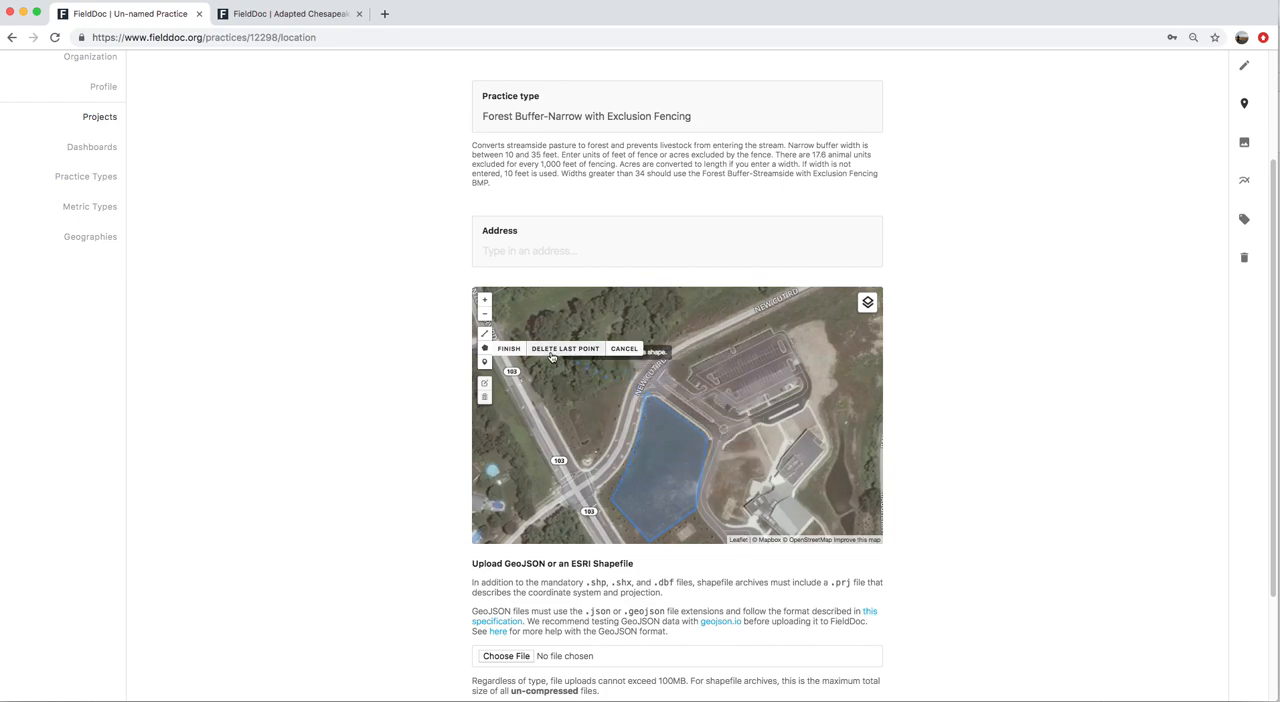
pyautogui.click(508, 348)
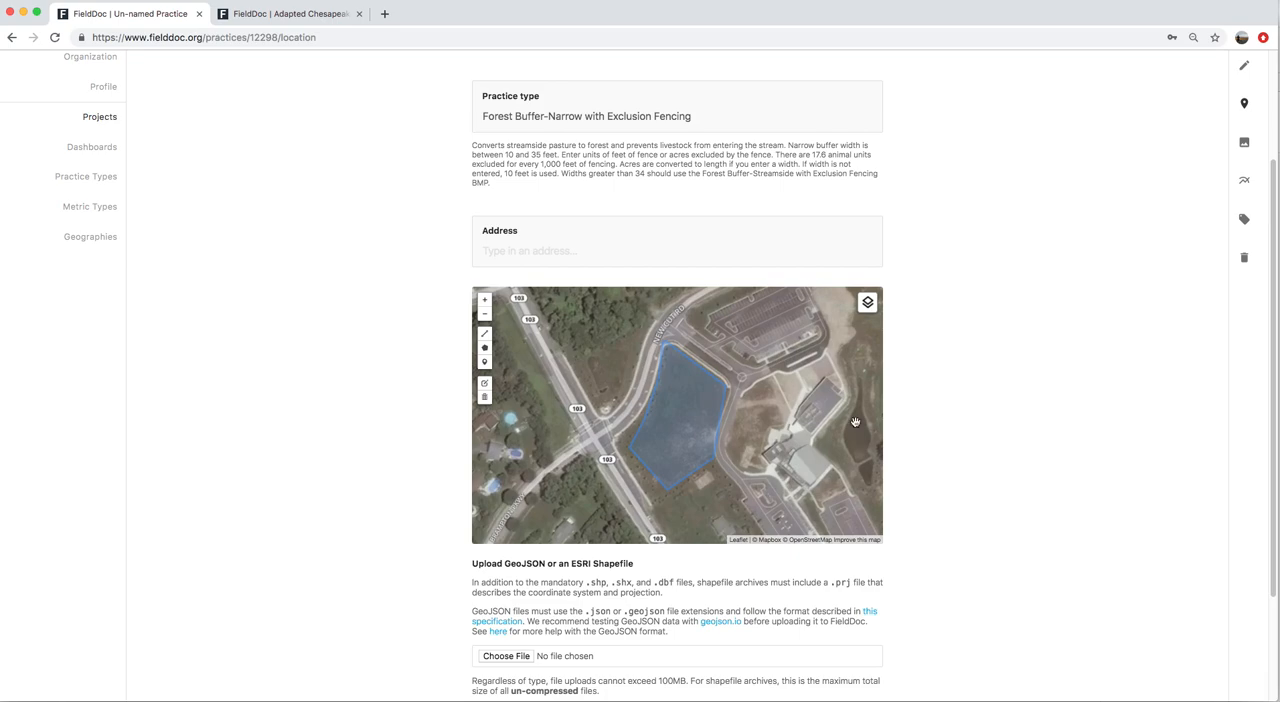
pyautogui.scroll(-3, 919, 558)
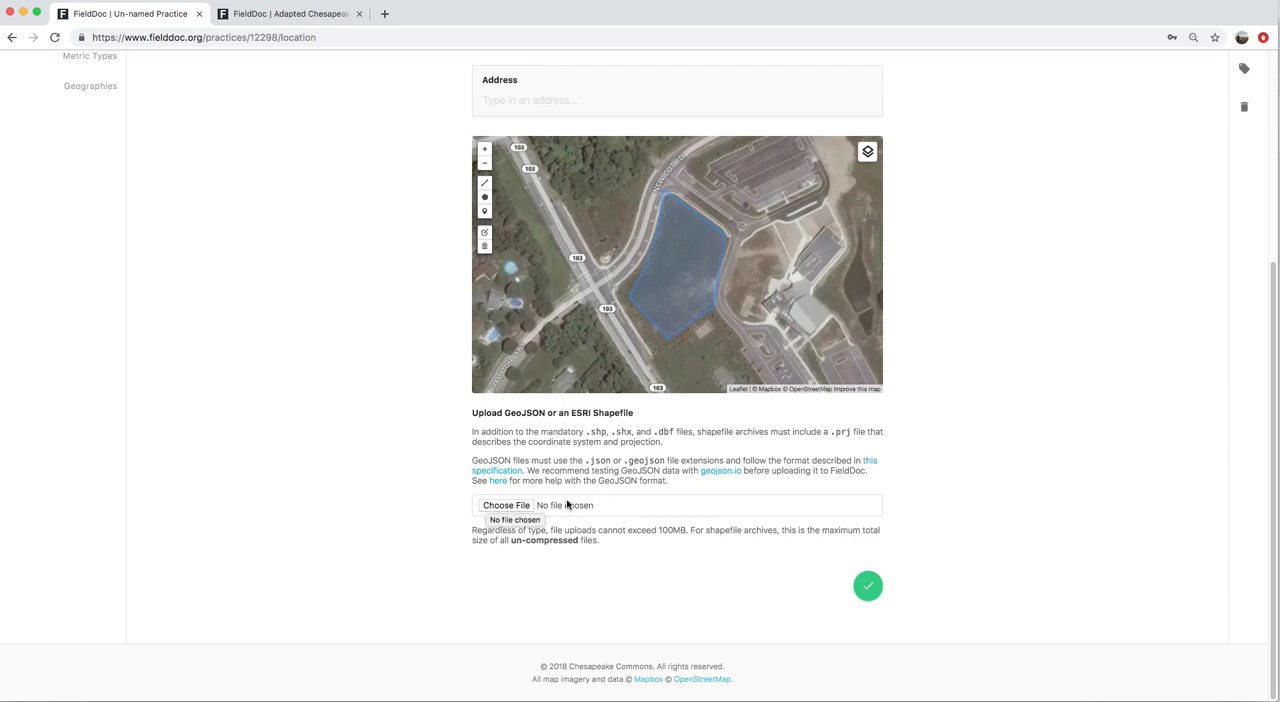
pyautogui.click(870, 589)
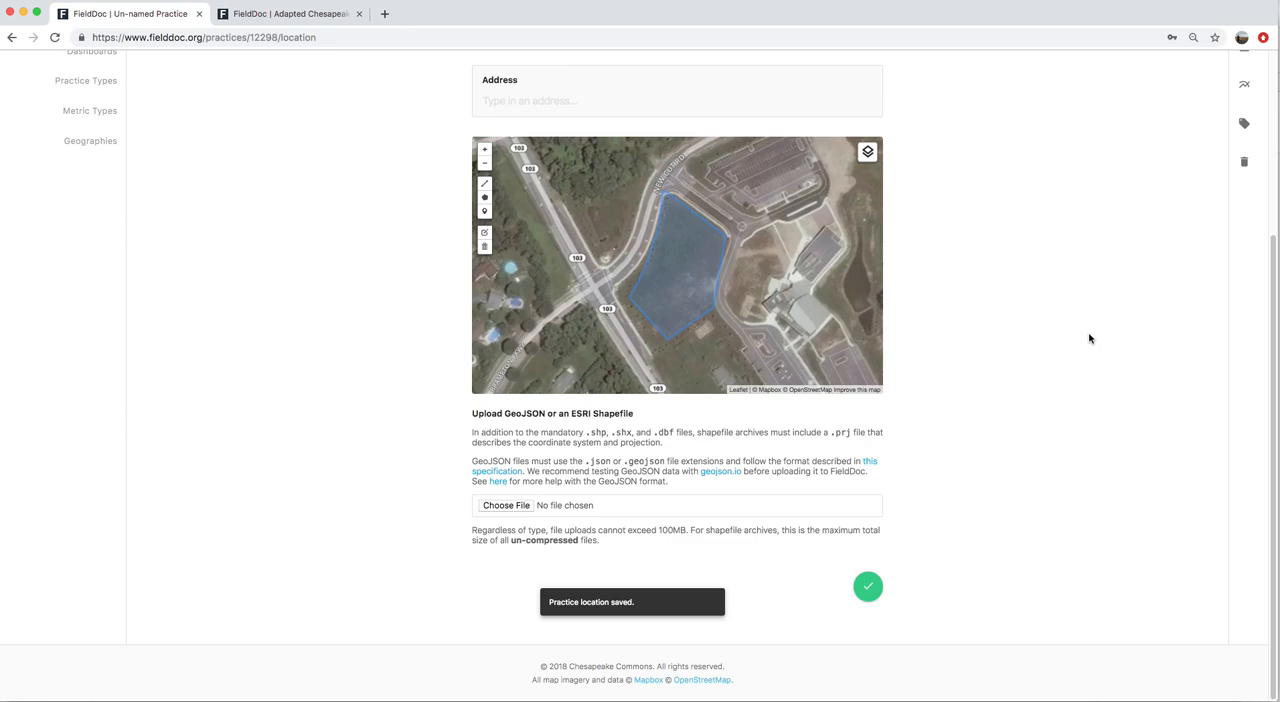
# Add miles of fencing installed to the Fencing practice's active targets with a value of 5, and save the targets
pyautogui.scroll(3, 1089, 338)
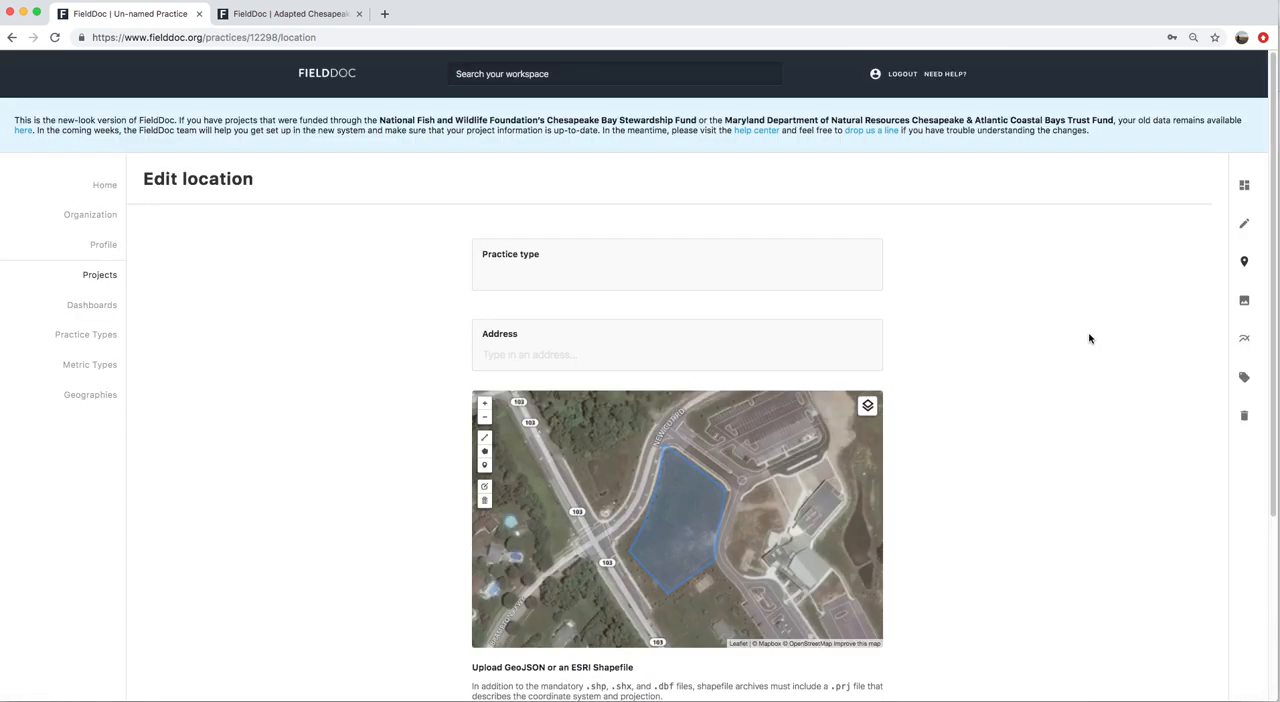
pyautogui.click(1245, 300)
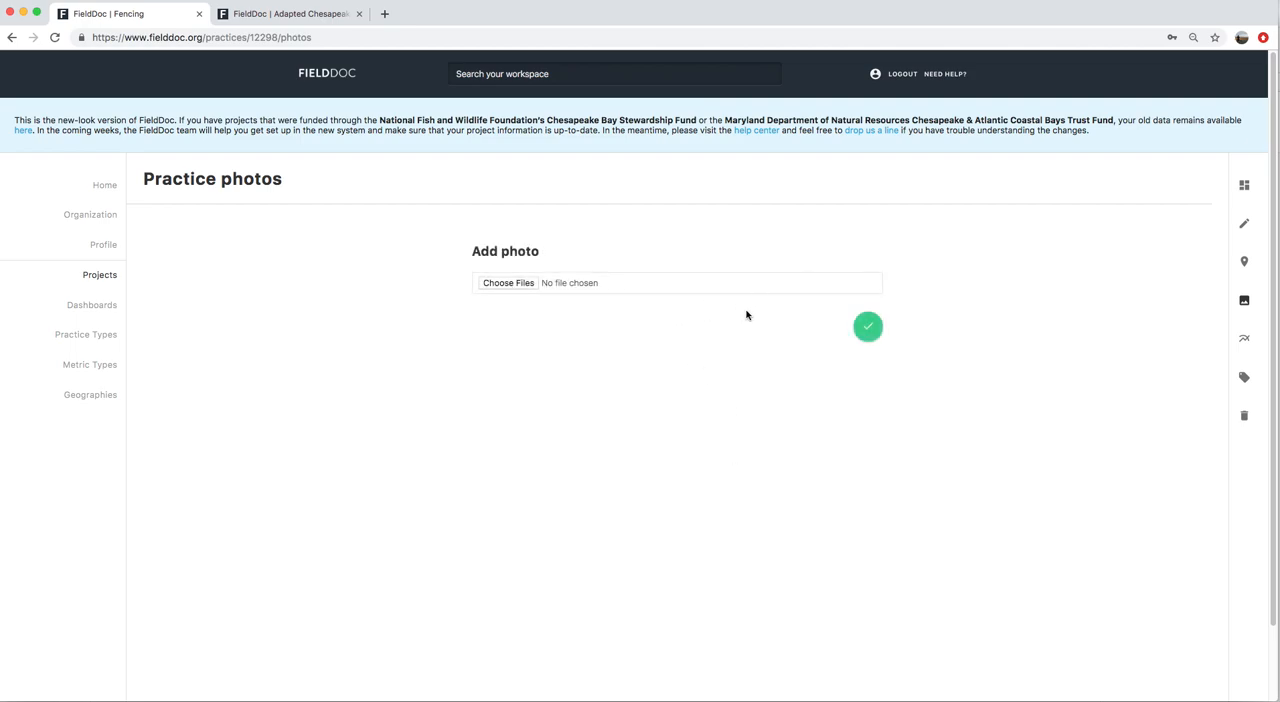
pyautogui.click(1245, 341)
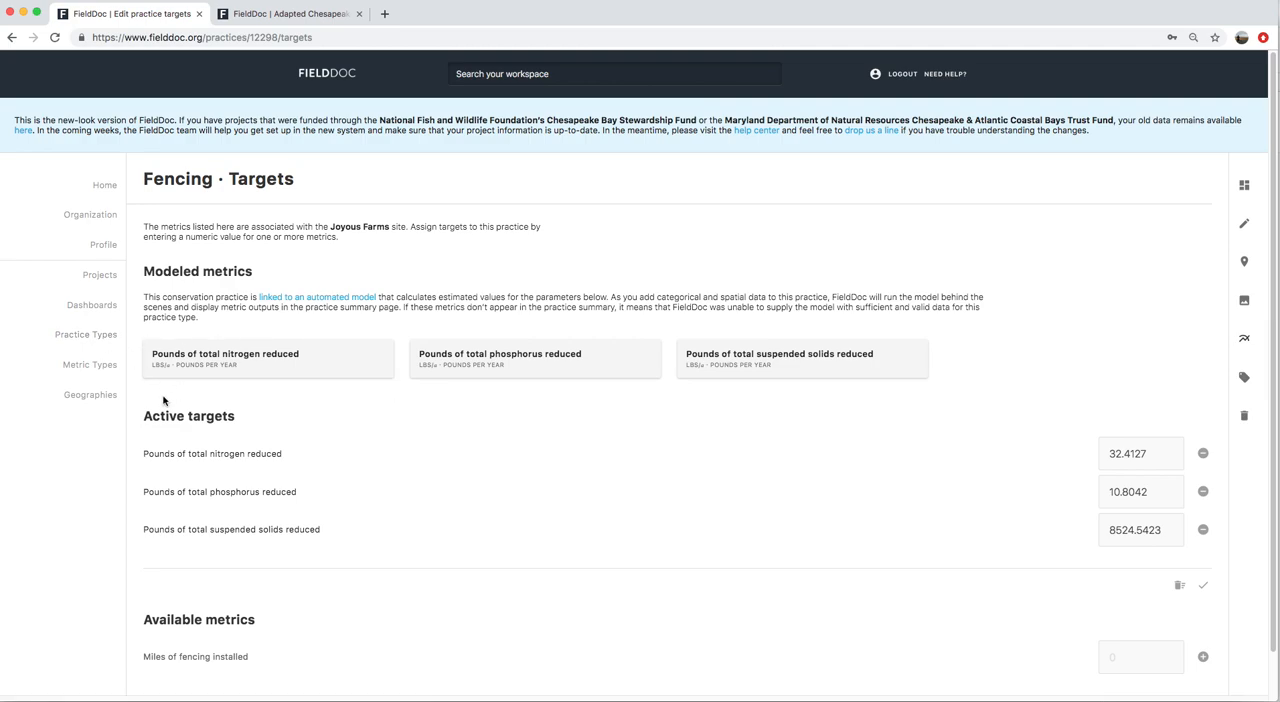
pyautogui.scroll(-1, 164, 400)
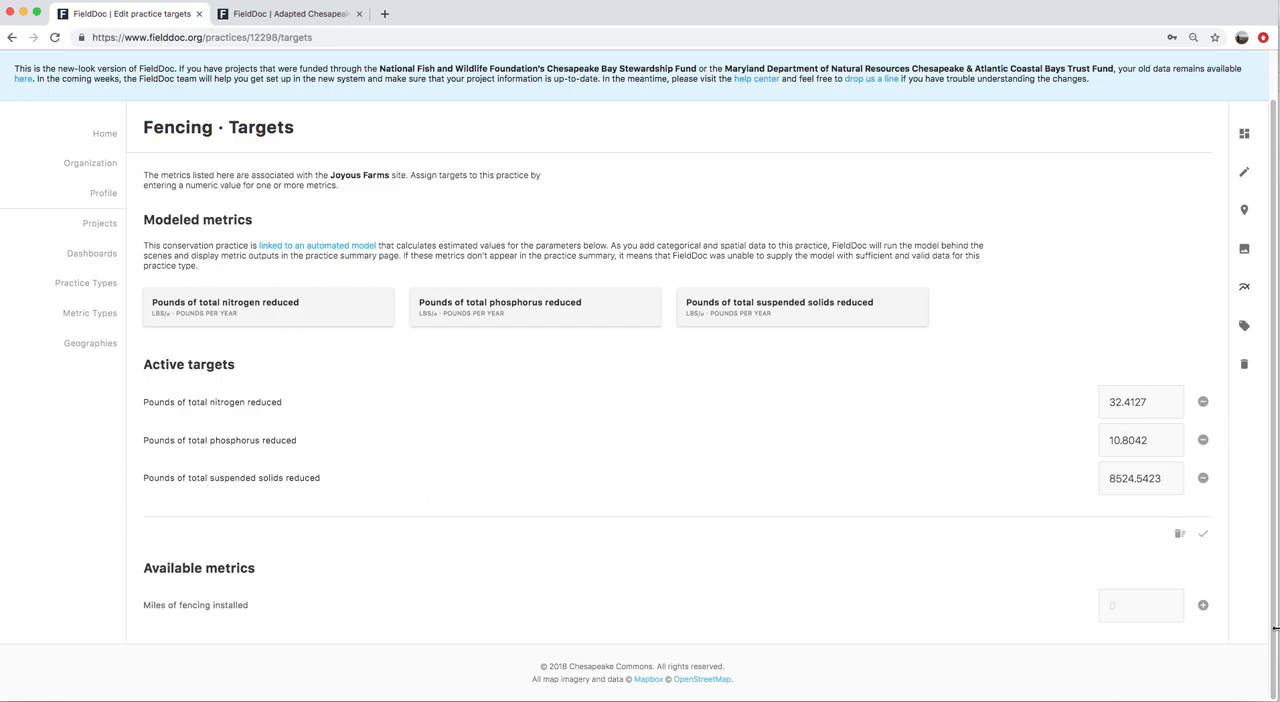
pyautogui.click(1203, 605)
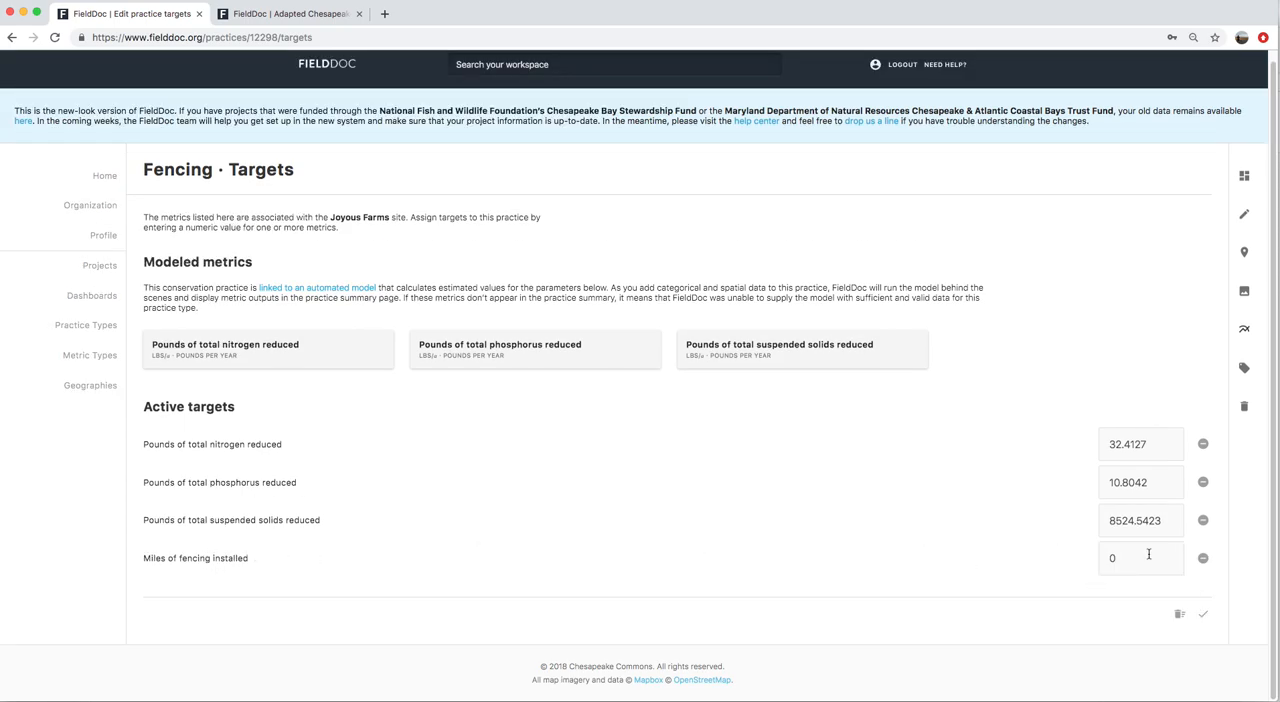
pyautogui.moveTo(1138, 563); pyautogui.dragTo(1101, 557)
pyautogui.click(1203, 616)
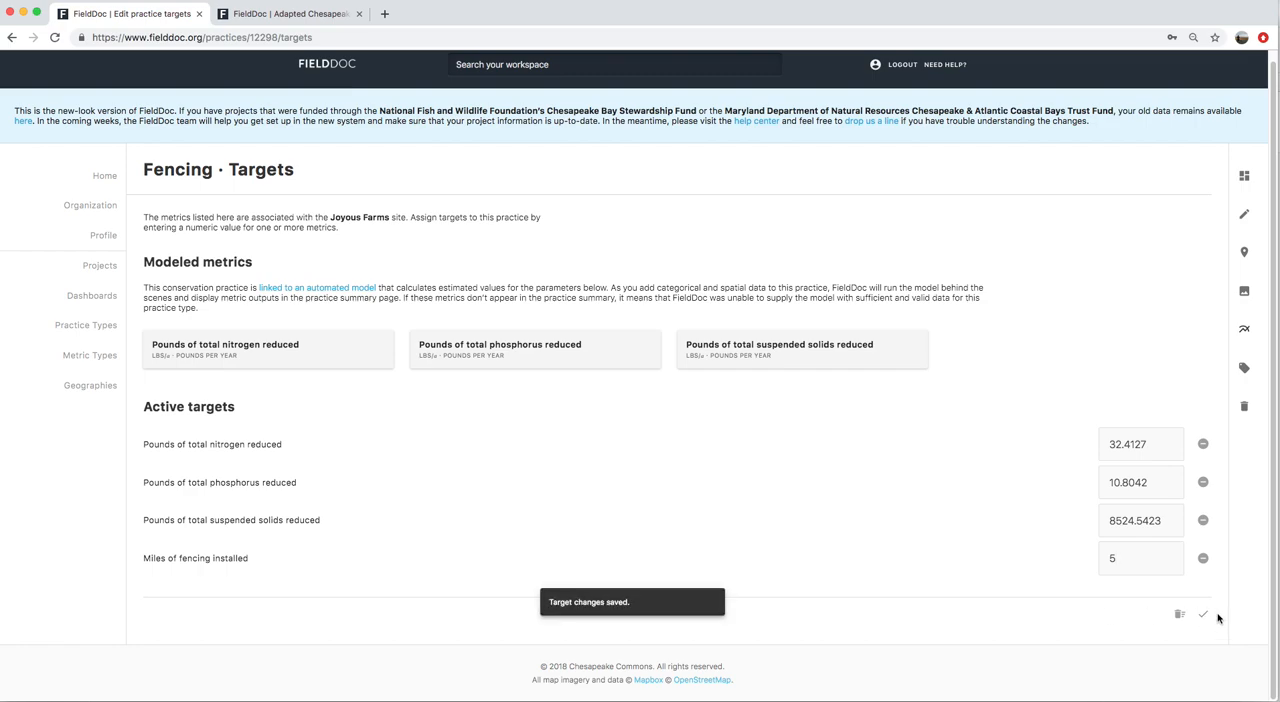
# Review the Fencing practice's summary, including its location map, modeled metrics and fencing installation progress
pyautogui.click(1244, 177)
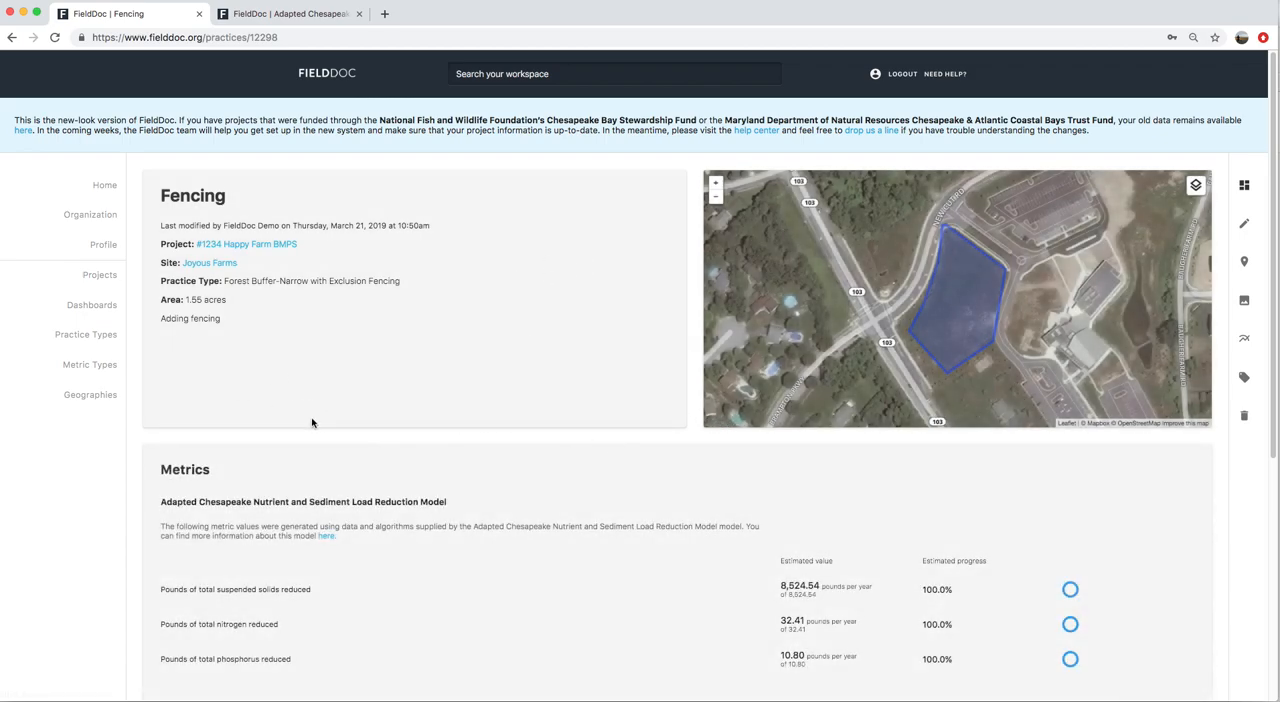
pyautogui.moveTo(164, 196); pyautogui.dragTo(244, 200)
pyautogui.click(683, 340)
pyautogui.scroll(-5, 590, 478)
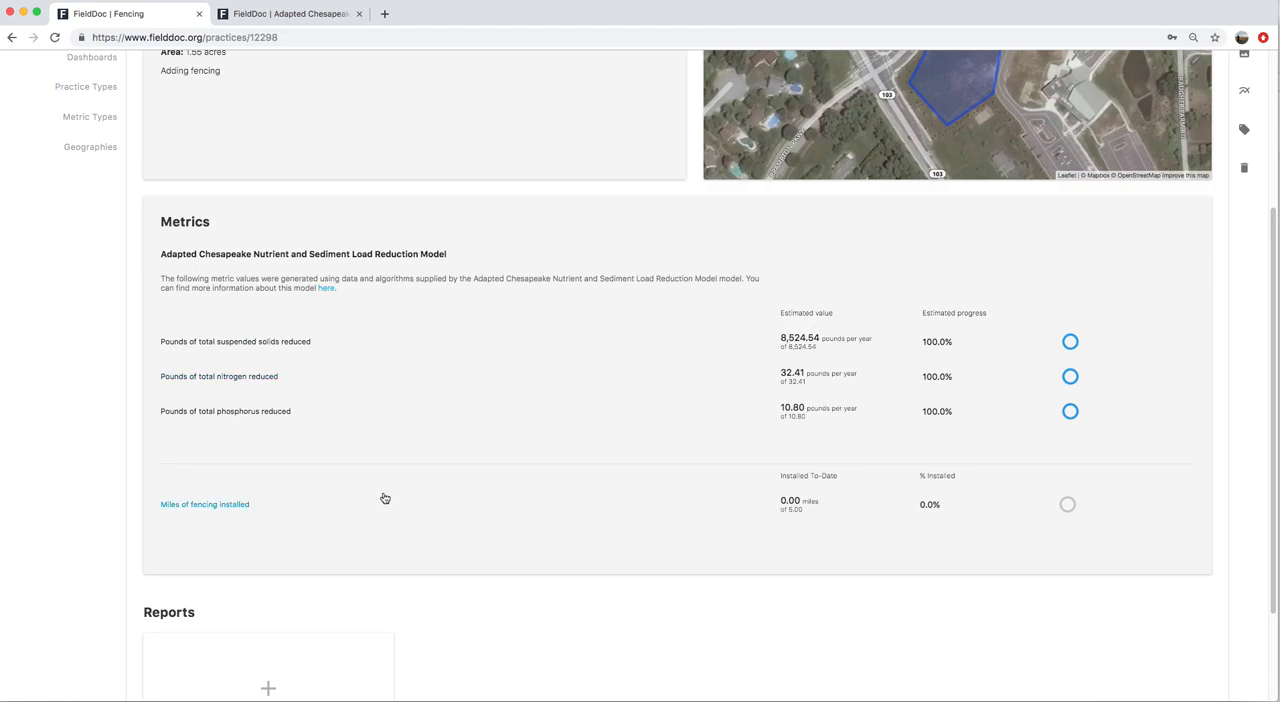
pyautogui.scroll(-1, 492, 422)
pyautogui.scroll(-3, 492, 422)
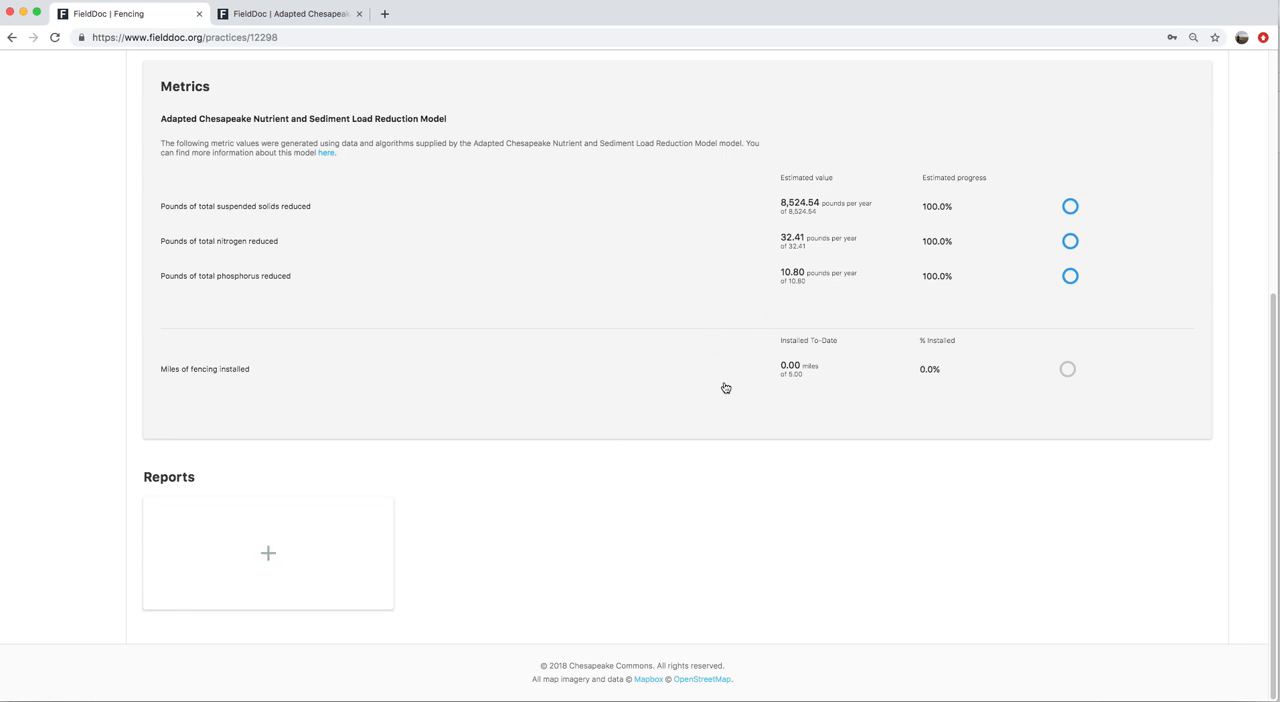
# Add a report to the Fencing practice, keeping the prefilled date and practice area, and save it
pyautogui.click(268, 555)
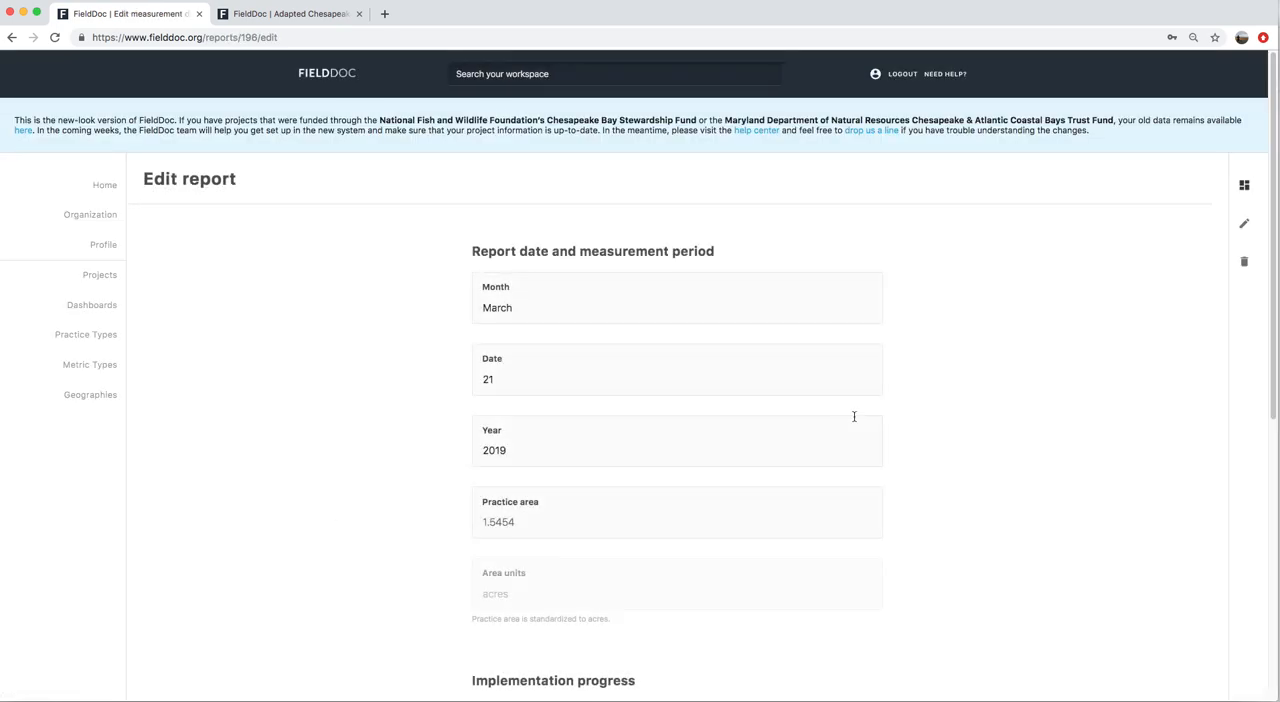
pyautogui.scroll(-2, 1066, 388)
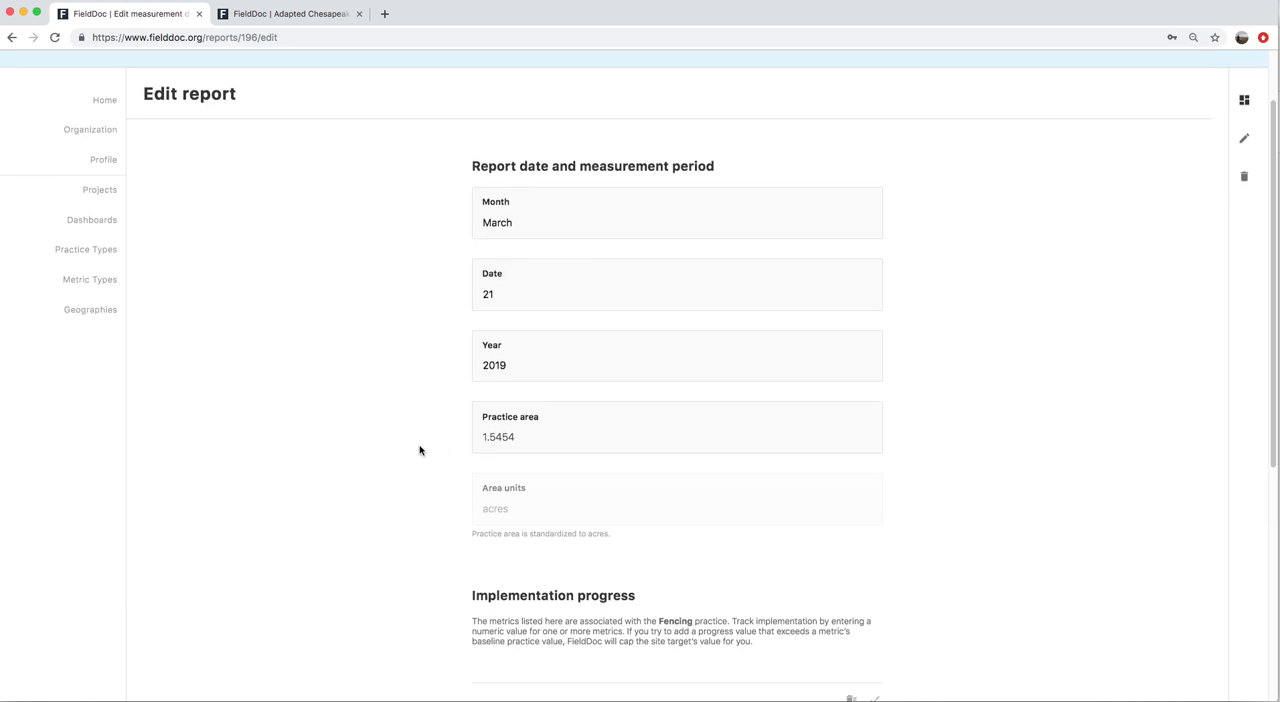
pyautogui.scroll(-5, 420, 449)
pyautogui.scroll(-2, 441, 380)
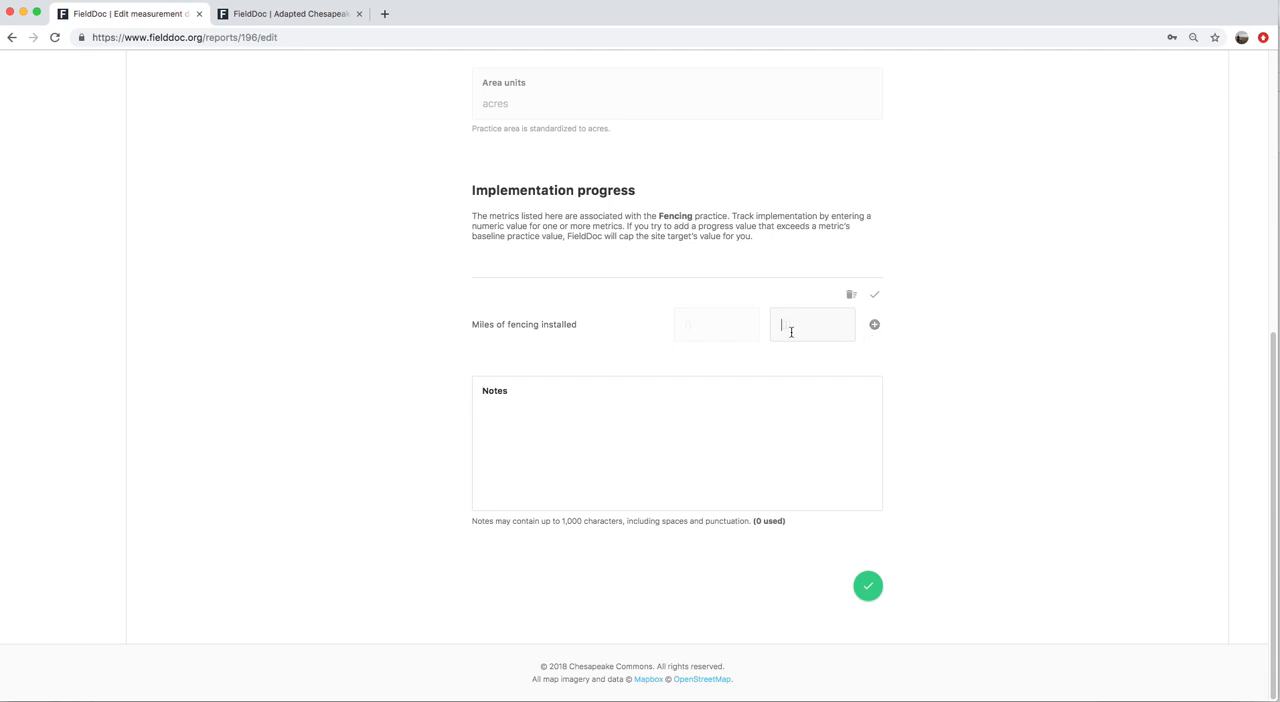
pyautogui.click(867, 586)
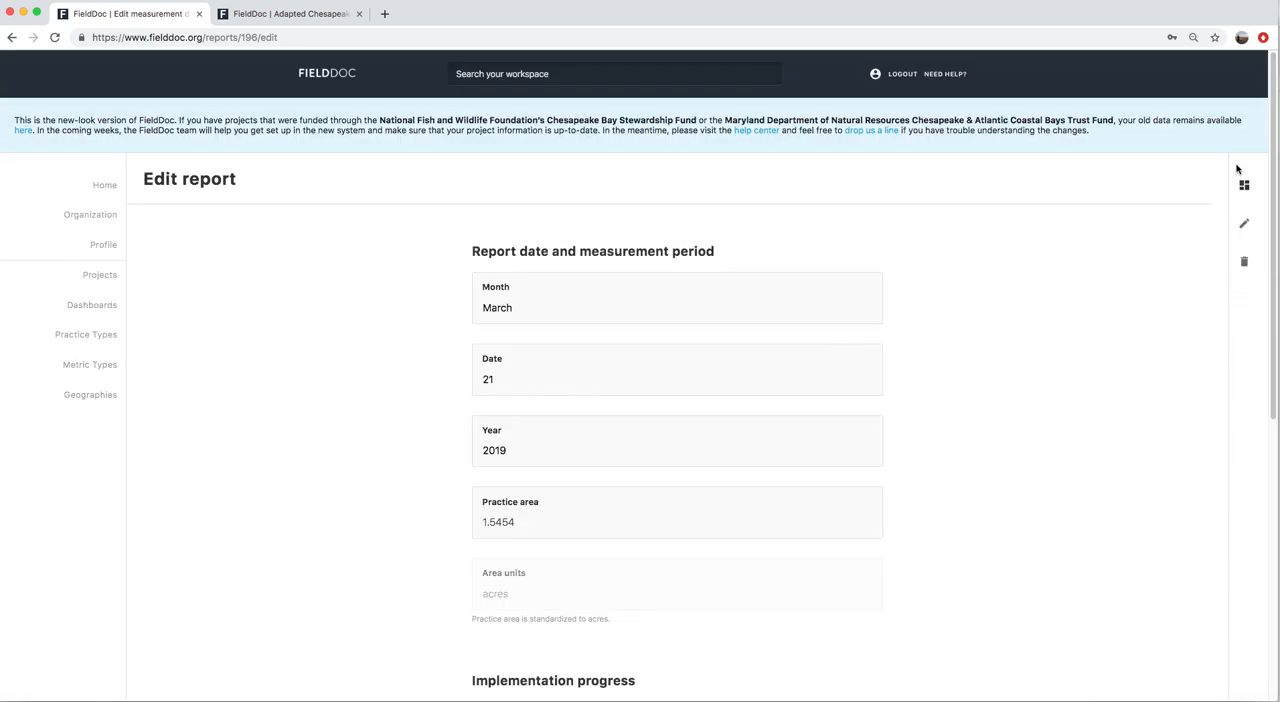
# Return to the #1234 Happy Farm BMPS project summary and examine its metrics and site list
pyautogui.click(1244, 185)
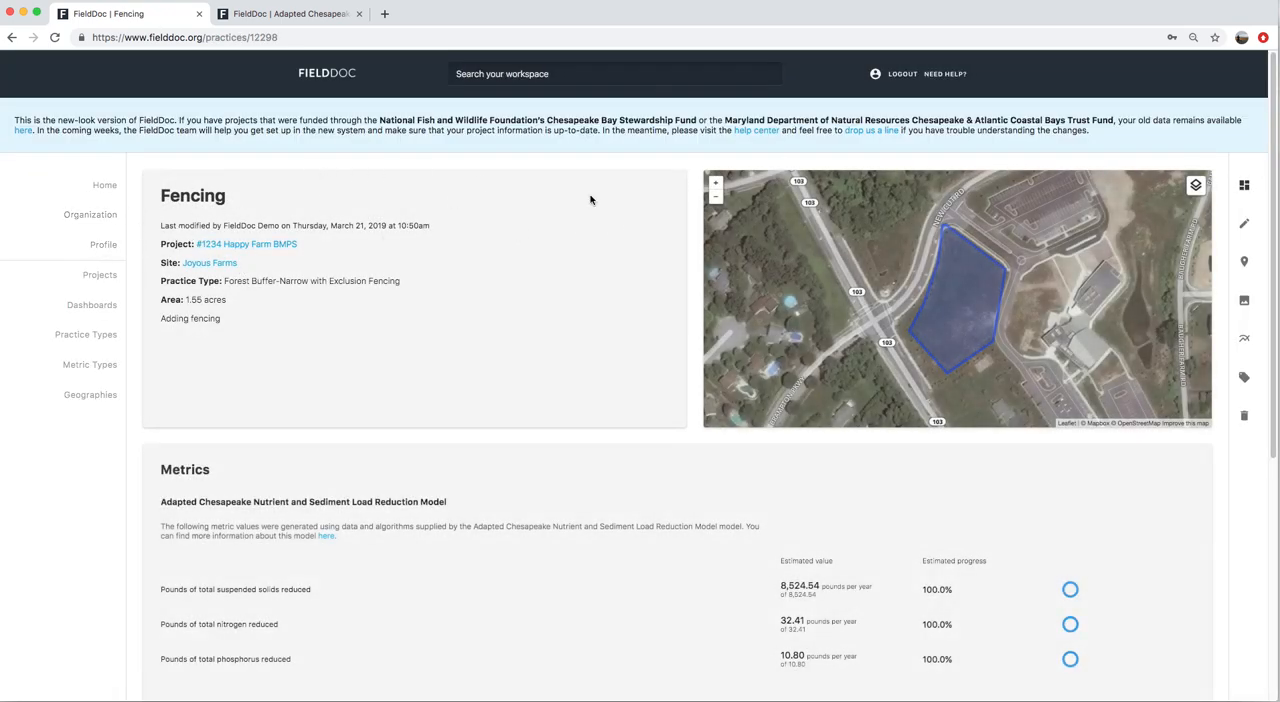
pyautogui.click(248, 246)
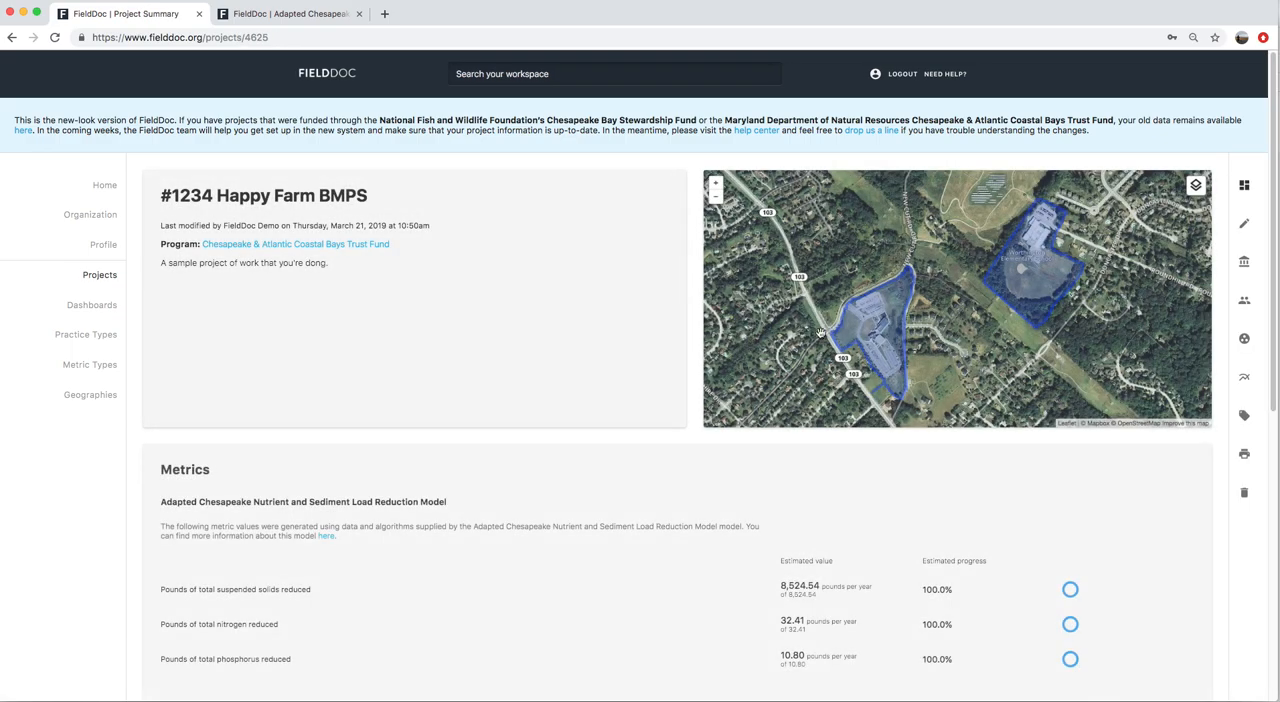
pyautogui.scroll(-5, 822, 534)
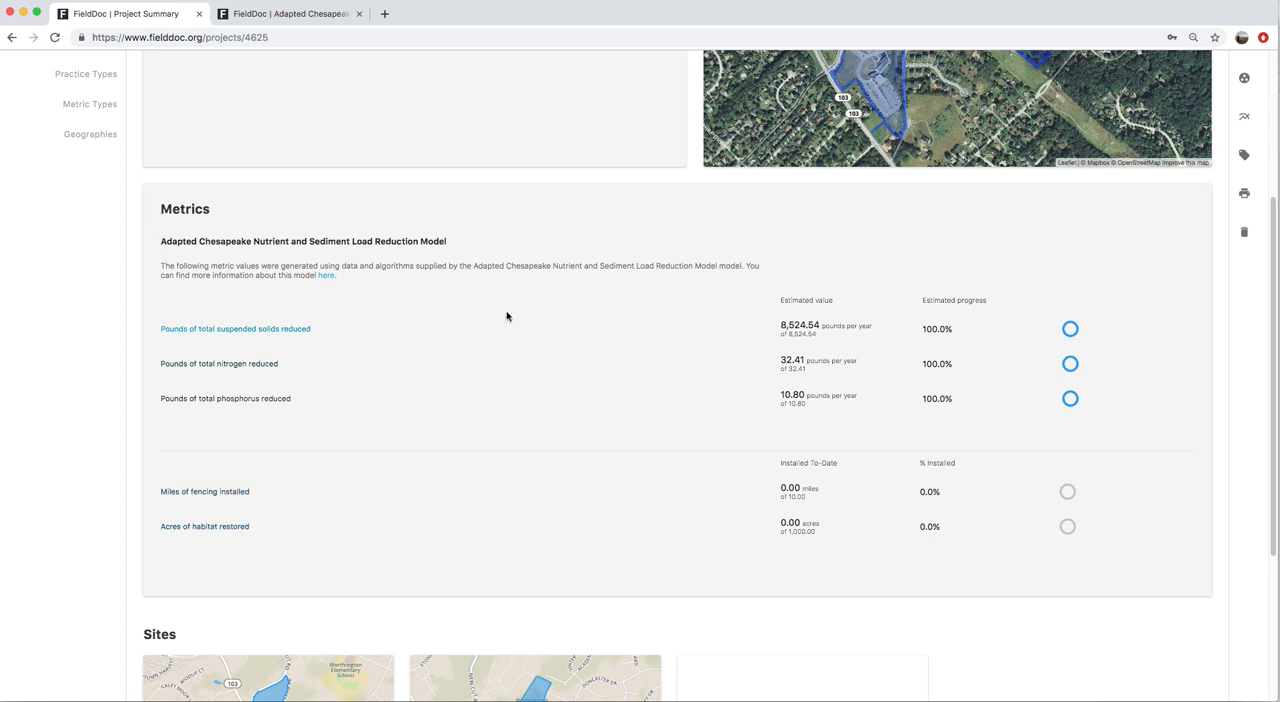
pyautogui.scroll(-2, 884, 561)
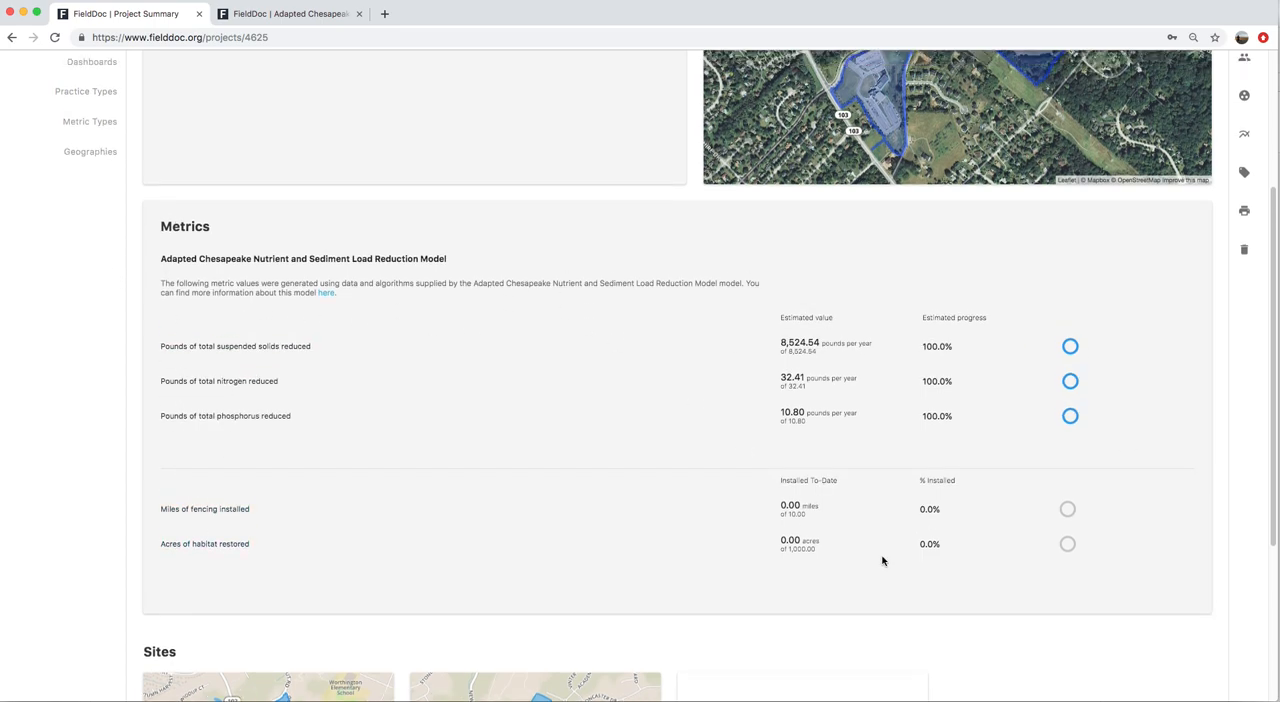
pyautogui.scroll(-3, 884, 561)
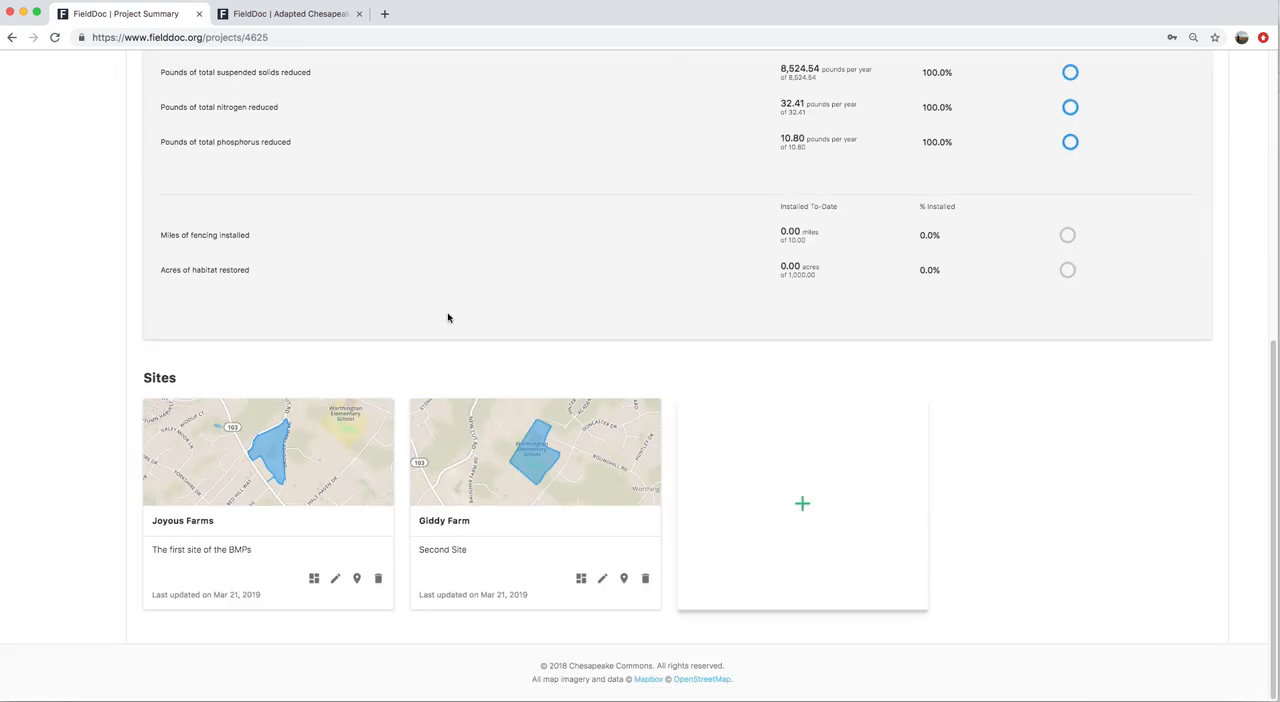
# Create a new practice on the Giddy Farm site and name it Habitat Stuff
pyautogui.click(581, 580)
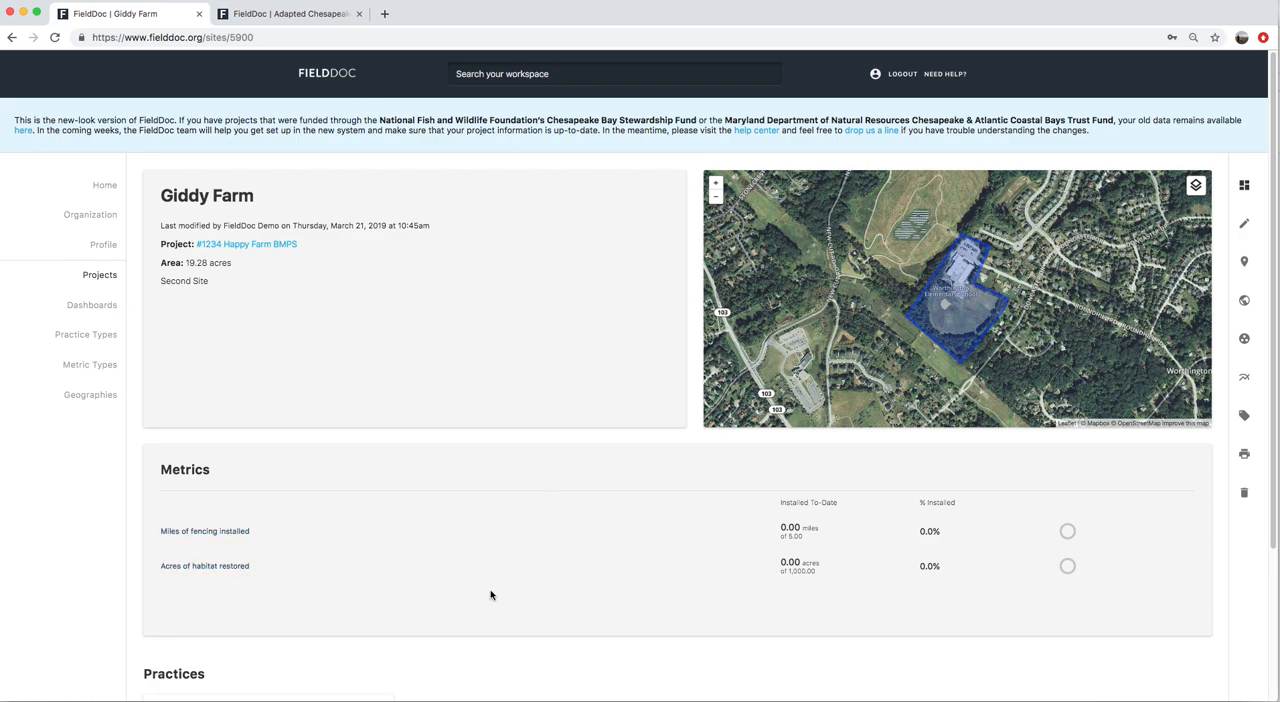
pyautogui.scroll(-3, 499, 629)
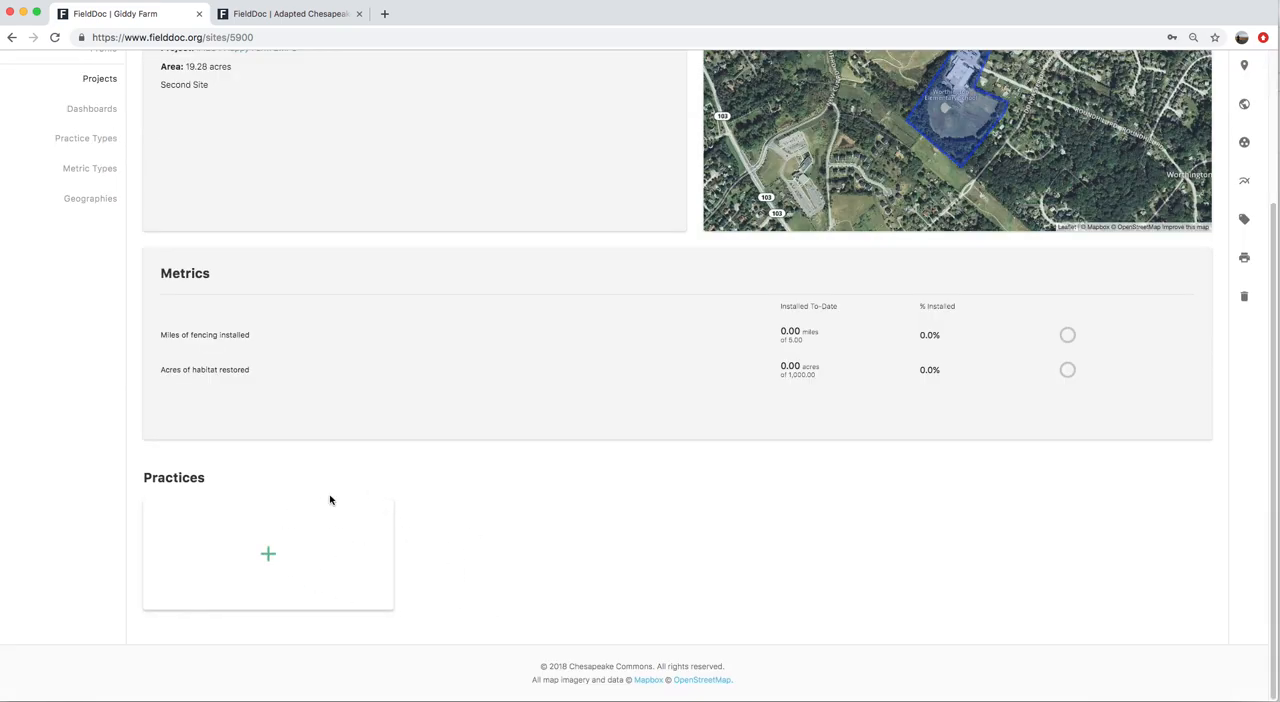
pyautogui.click(267, 558)
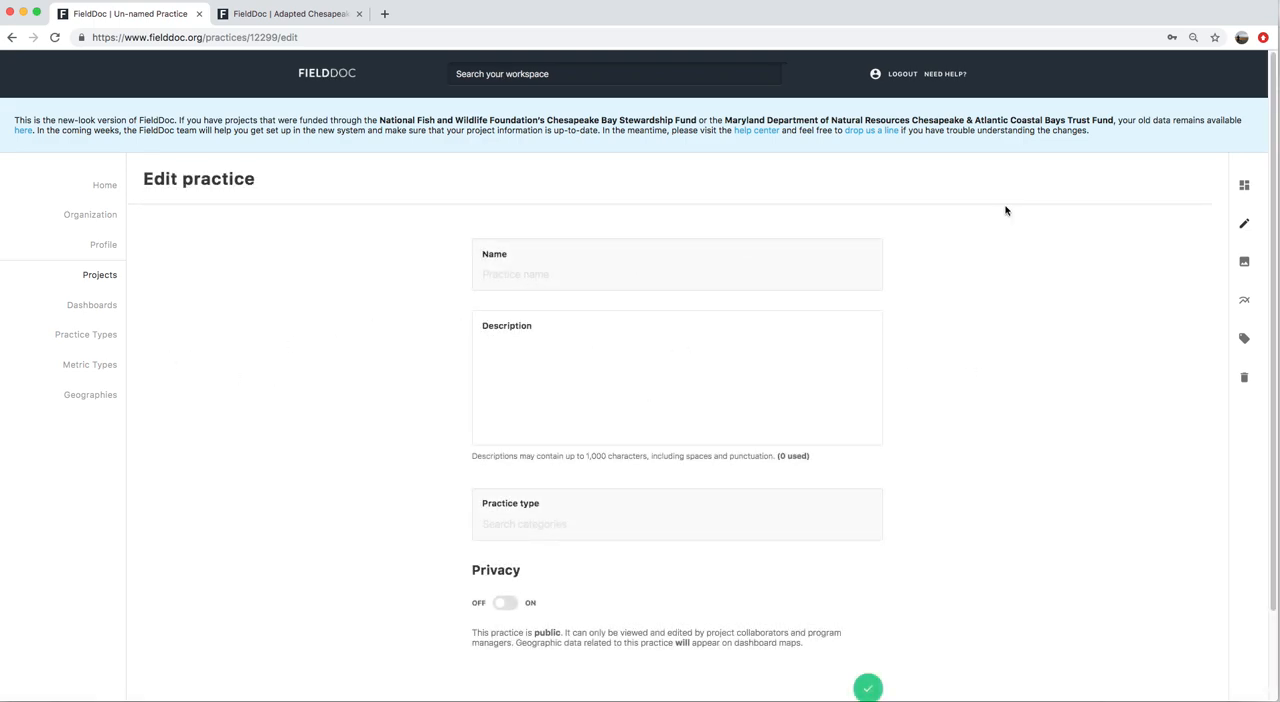
pyautogui.write('Acre')
pyautogui.press('BackSpace')
pyautogui.press('BackSpace')
pyautogui.press('BackSpace')
pyautogui.press('BackSpace')
pyautogui.write('Habi')
pyautogui.press('Tab')
# Set the Habitat Stuff practice's type to Wet Ponds and Wetlands, review its description, and save the practice
pyautogui.scroll(-2, 561, 436)
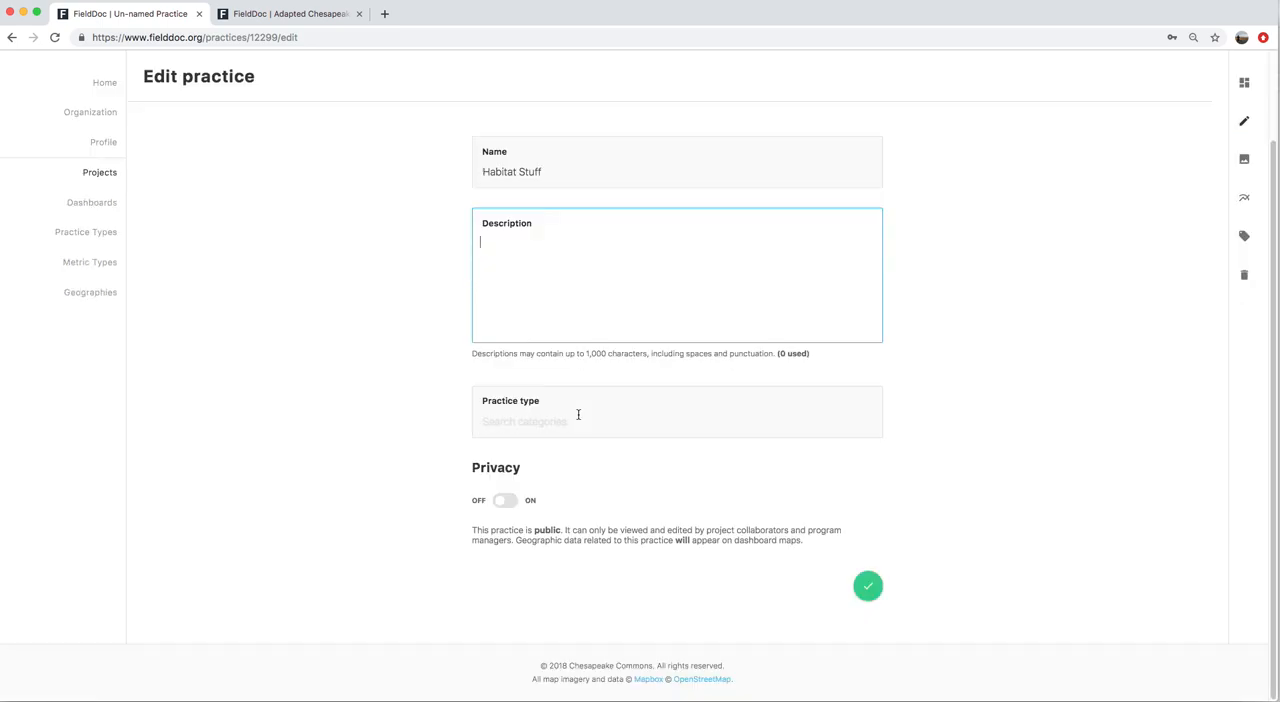
pyautogui.click(551, 421)
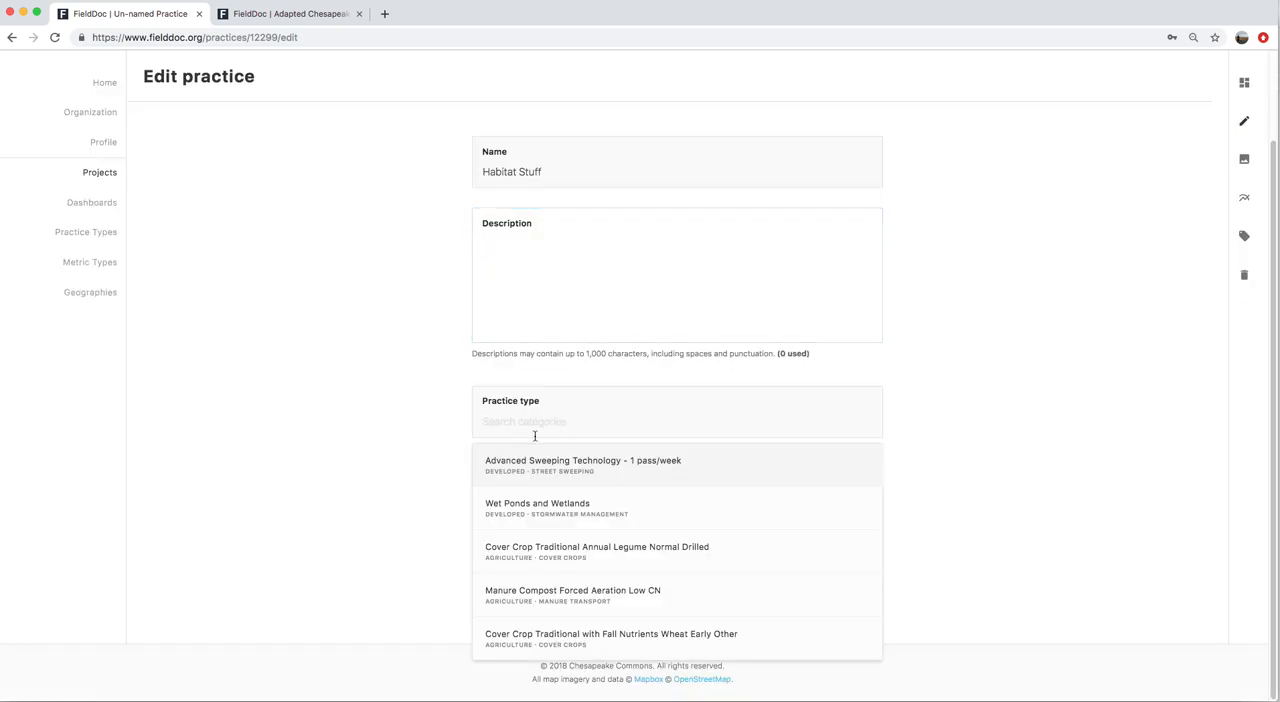
pyautogui.click(615, 521)
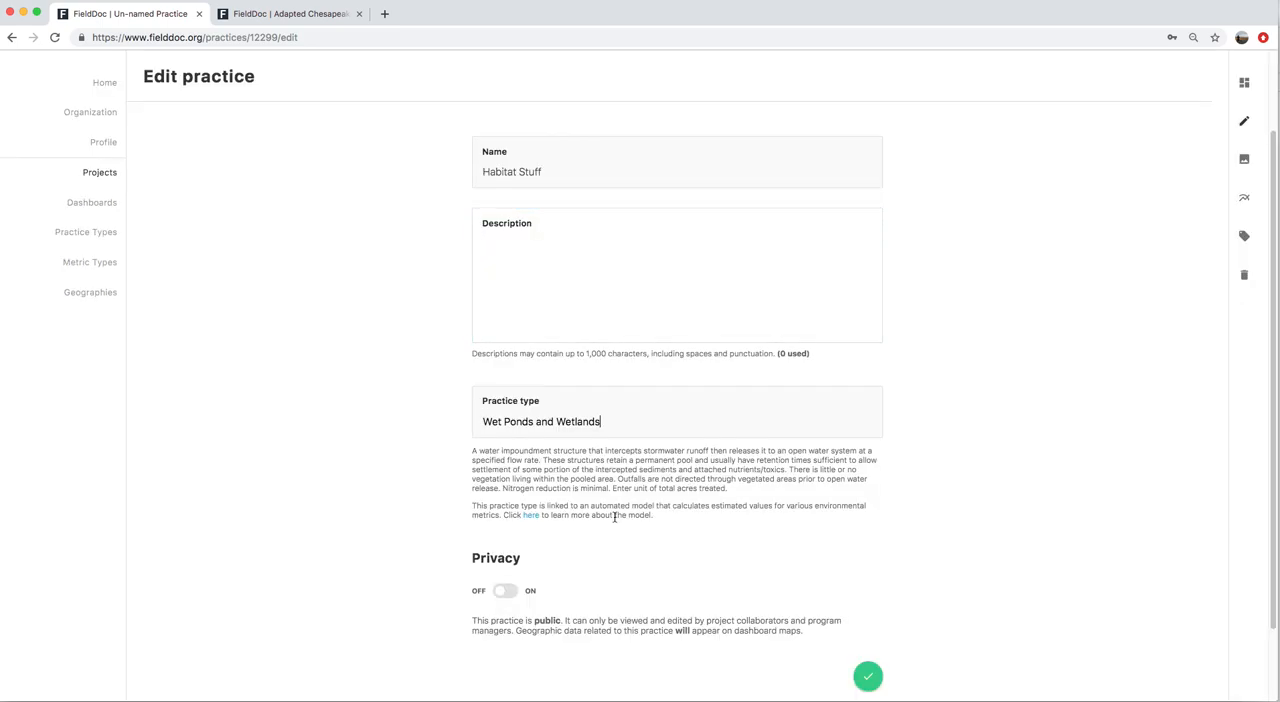
pyautogui.moveTo(599, 422); pyautogui.dragTo(487, 426)
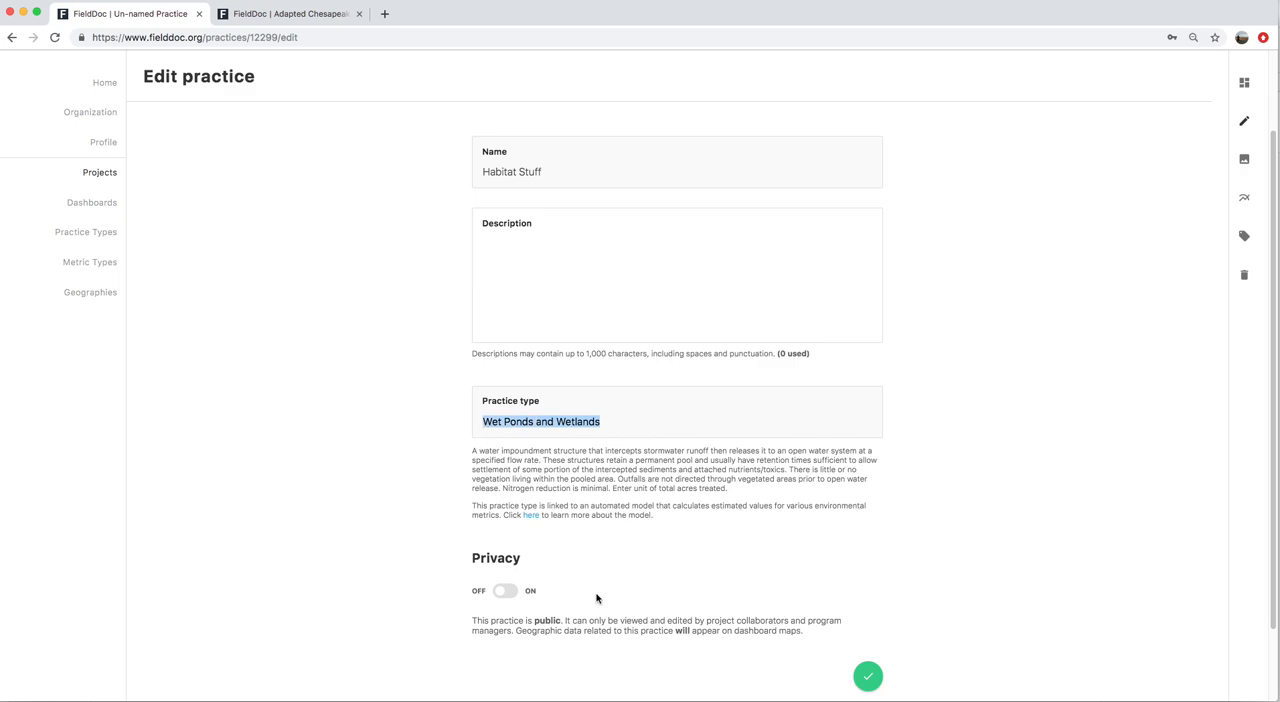
pyautogui.scroll(1, 584, 564)
pyautogui.scroll(-2, 595, 531)
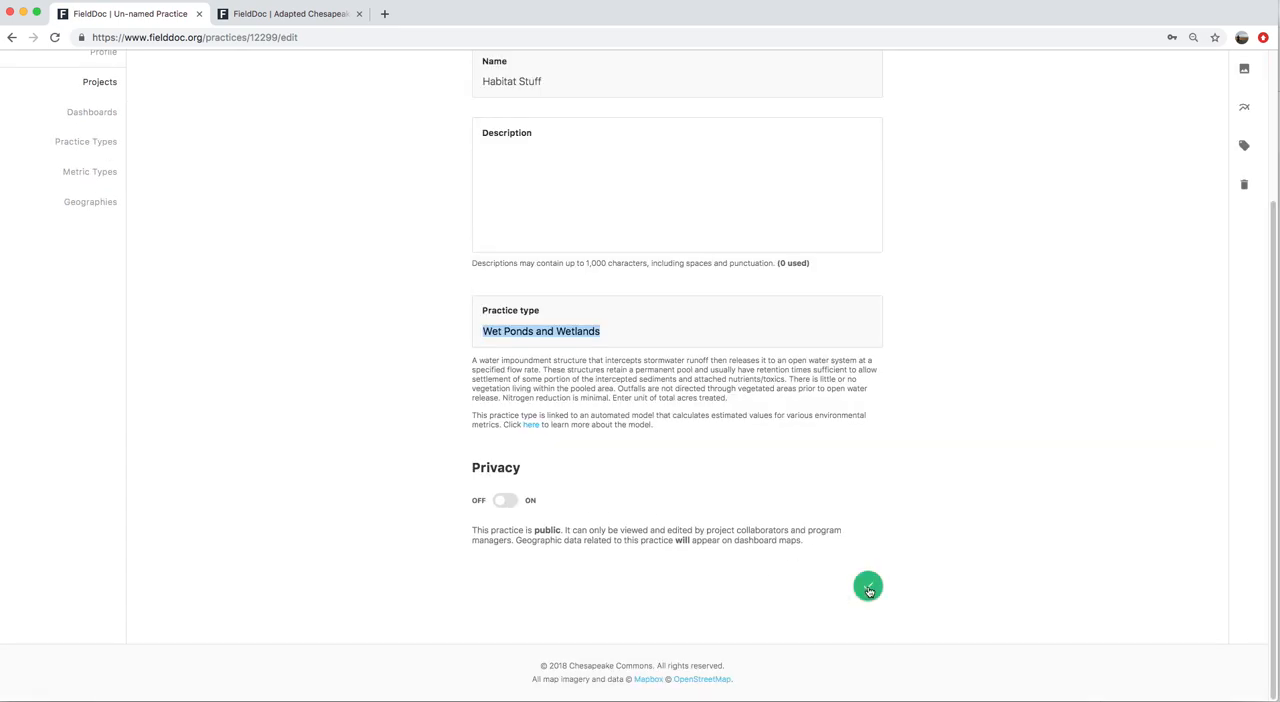
pyautogui.moveTo(472, 361); pyautogui.dragTo(757, 402)
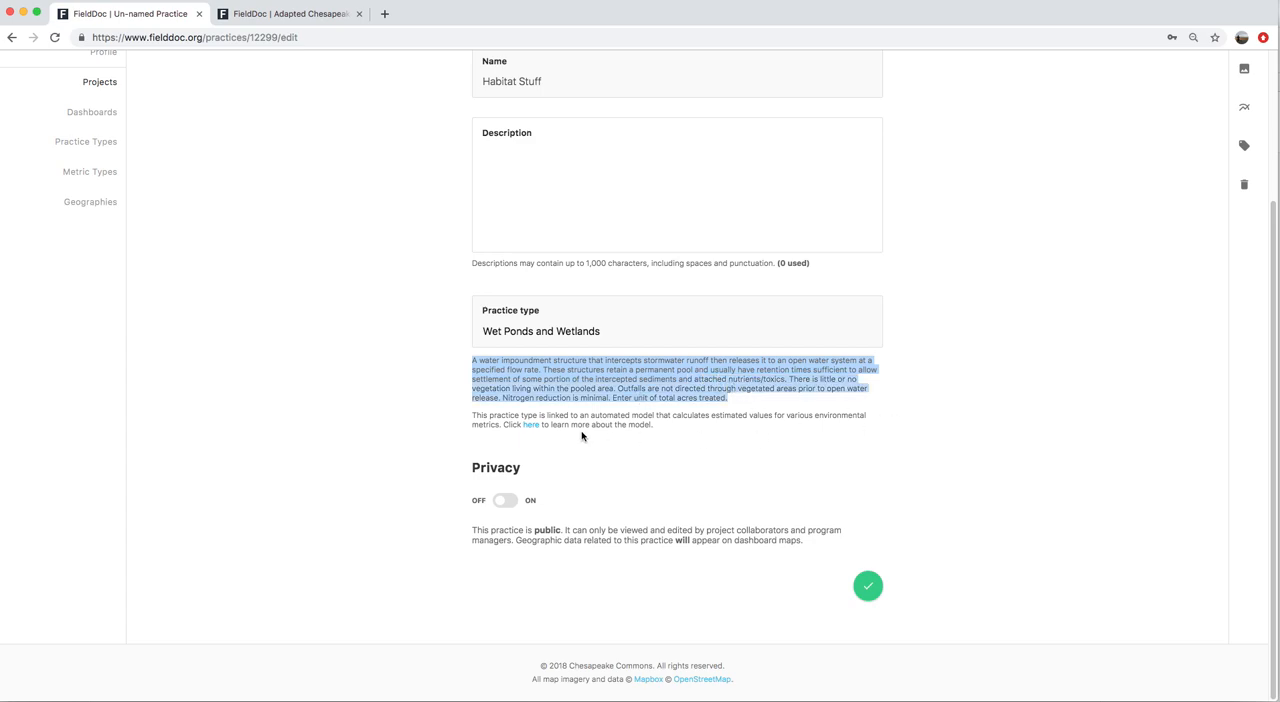
pyautogui.click(868, 586)
# Draw a five-sided polygon over the open field northwest of the elementary school as the Habitat Stuff practice's location, and save it
pyautogui.scroll(4, 1221, 247)
pyautogui.click(1245, 262)
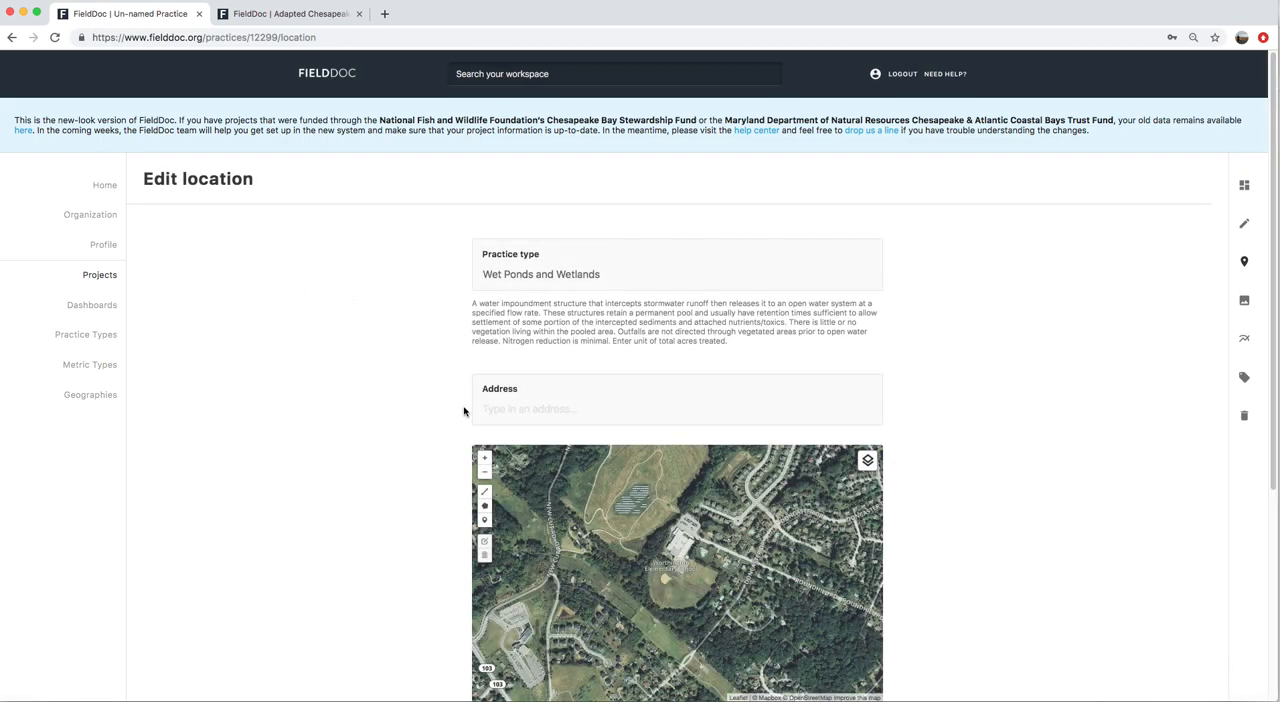
pyautogui.scroll(-3, 963, 394)
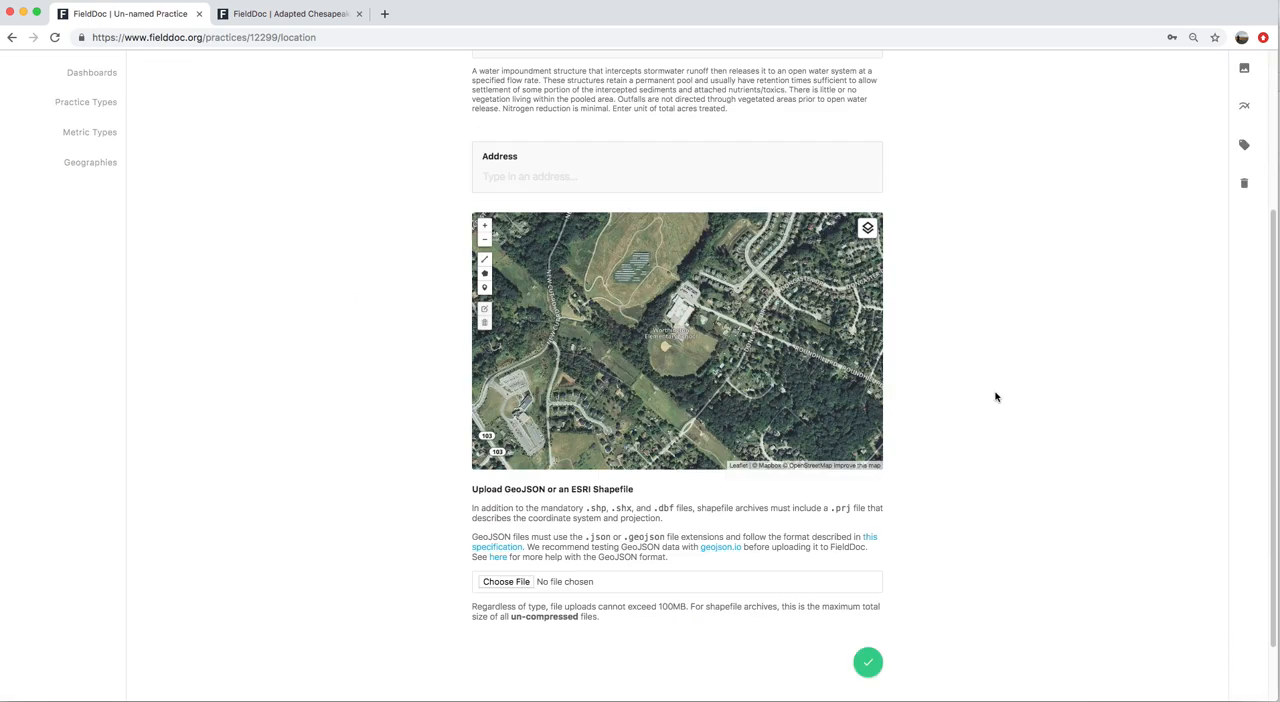
pyautogui.click(485, 275)
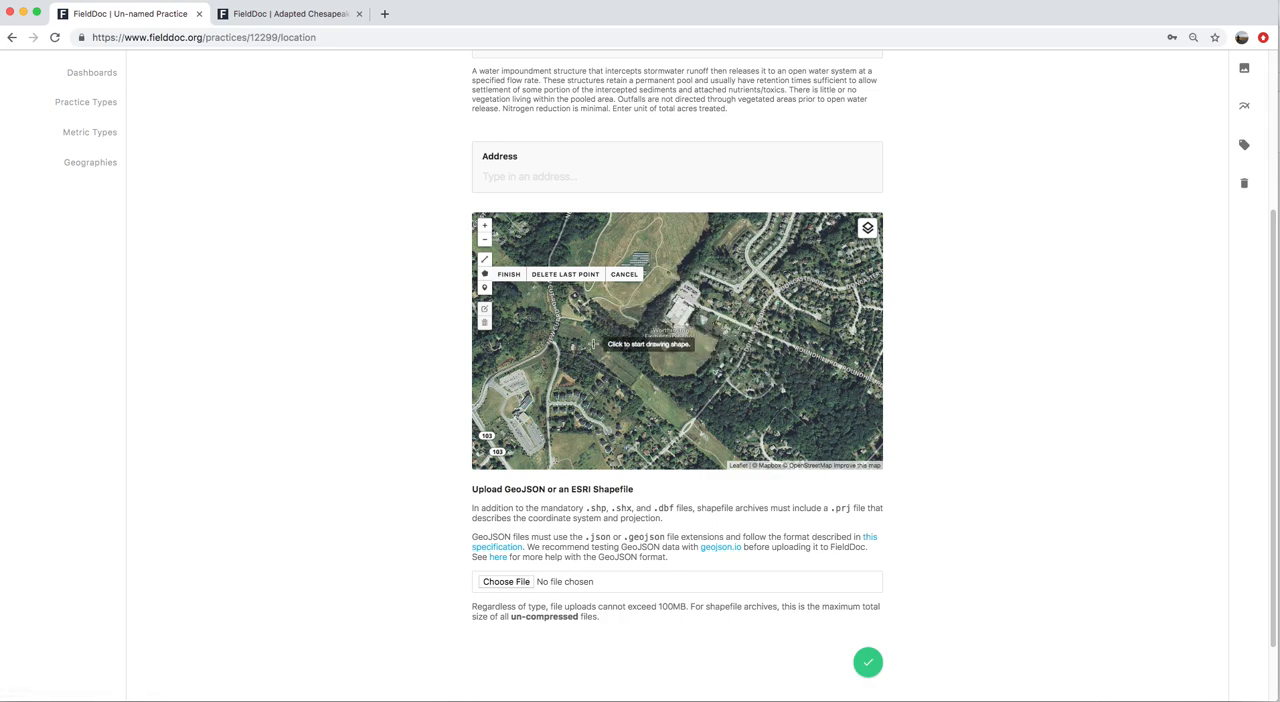
pyautogui.click(605, 308)
pyautogui.scroll(5, 607, 313)
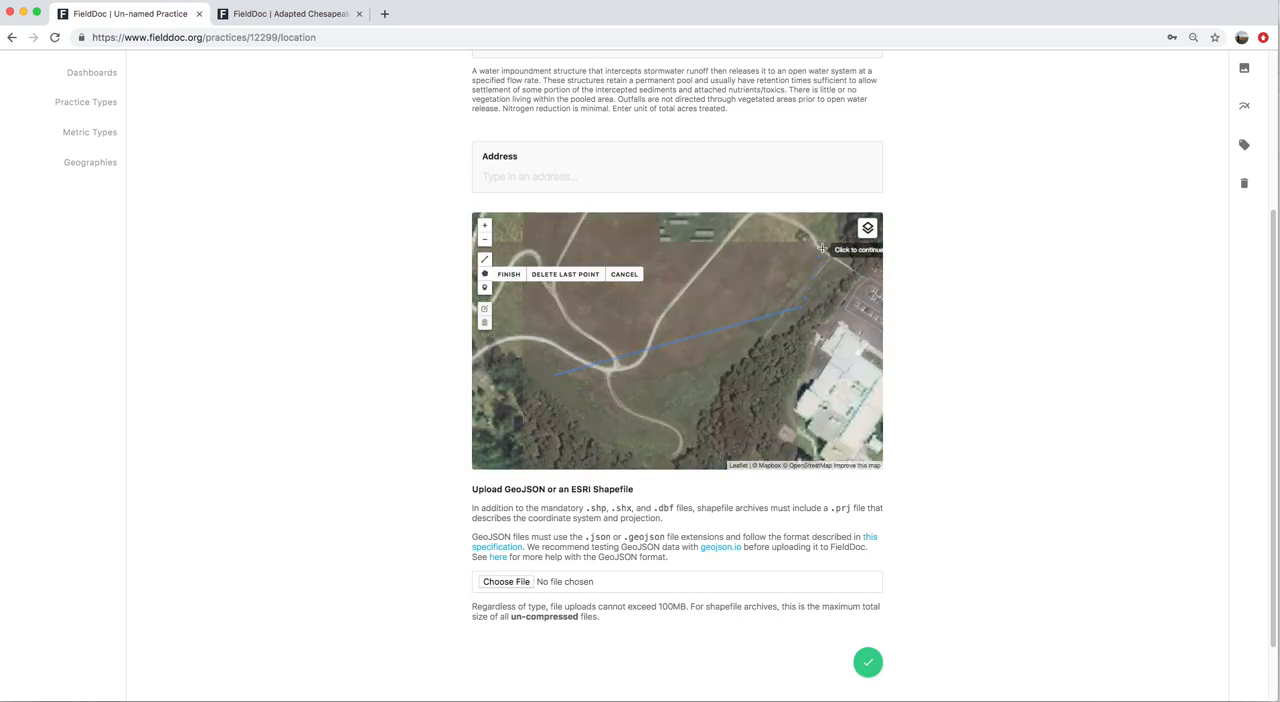
pyautogui.click(838, 241)
pyautogui.moveTo(753, 261); pyautogui.dragTo(714, 398)
pyautogui.click(843, 318)
pyautogui.moveTo(830, 305); pyautogui.dragTo(800, 297)
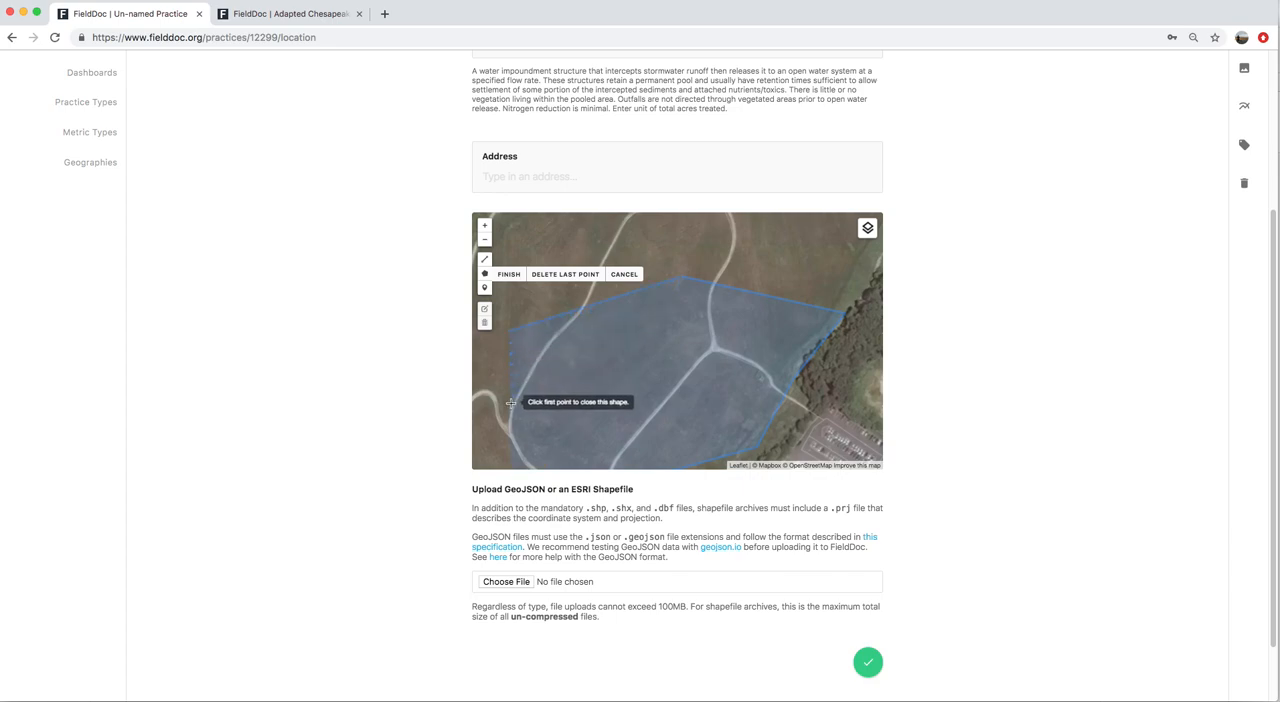
pyautogui.moveTo(510, 399); pyautogui.dragTo(548, 251)
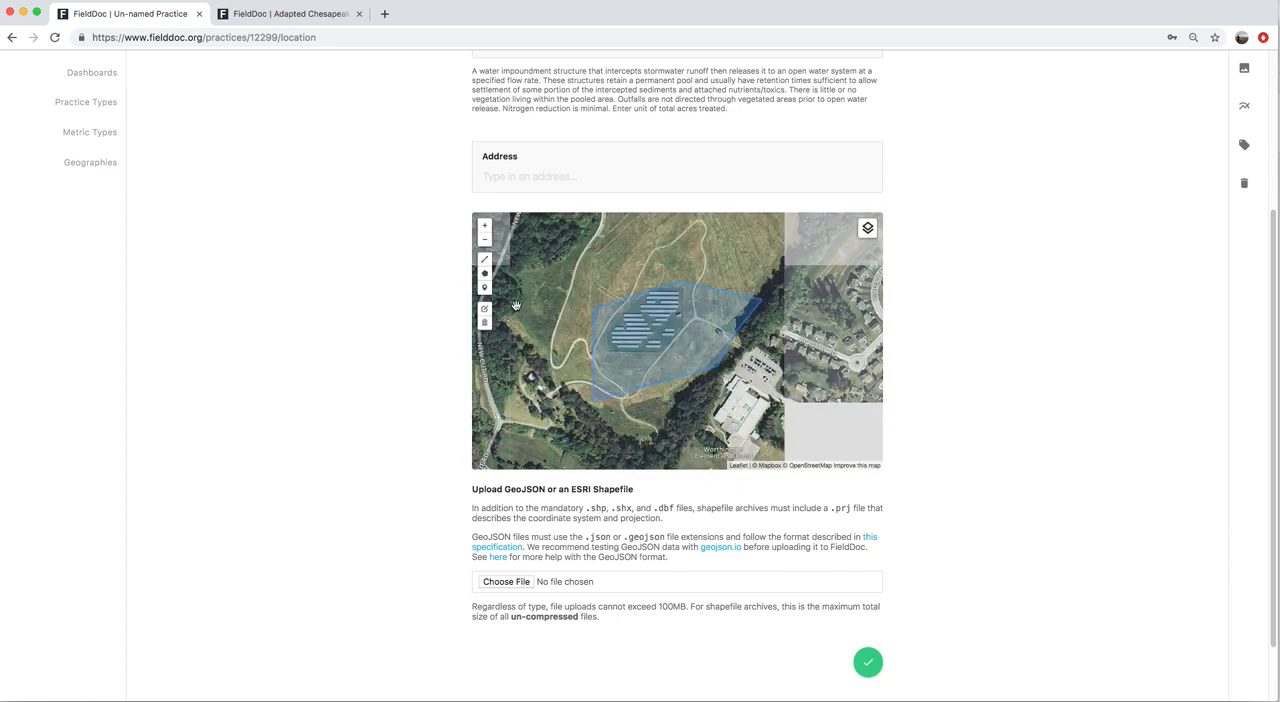
pyautogui.click(868, 662)
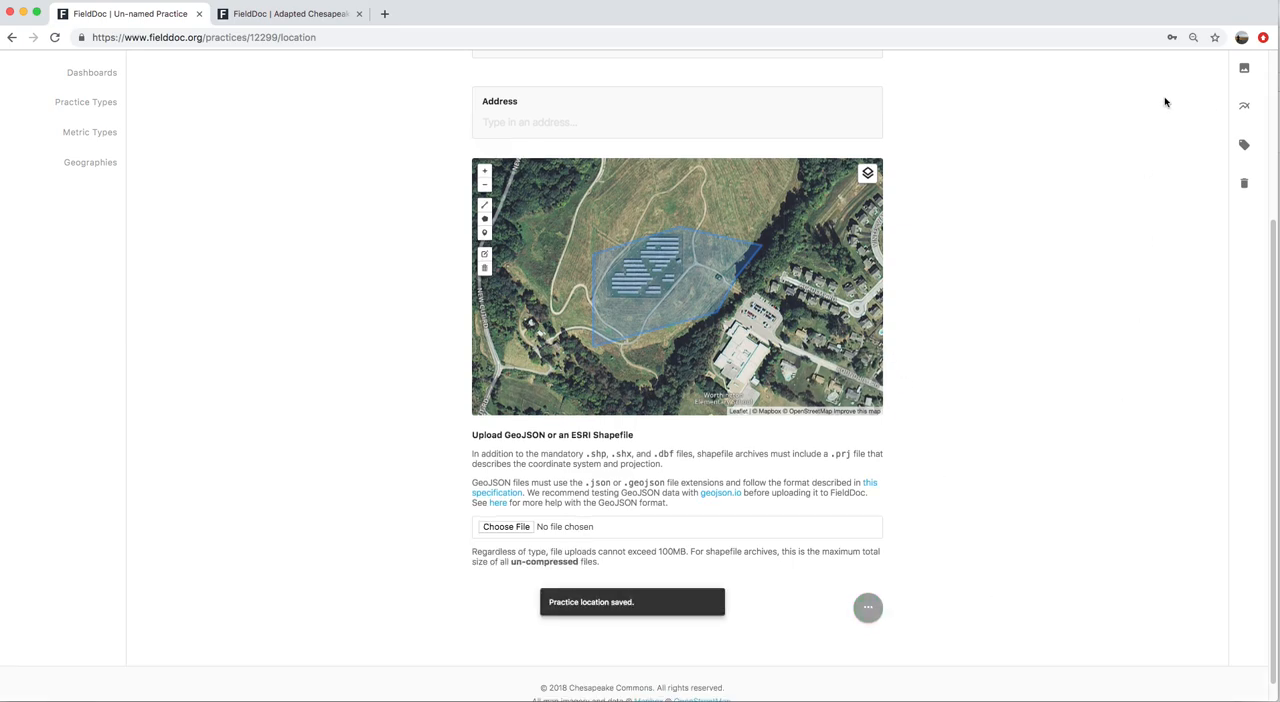
# Open the Habitat Stuff practice's targets, check the linked automated model's page separately, and return to the targets
pyautogui.scroll(5, 1262, 277)
pyautogui.click(1246, 342)
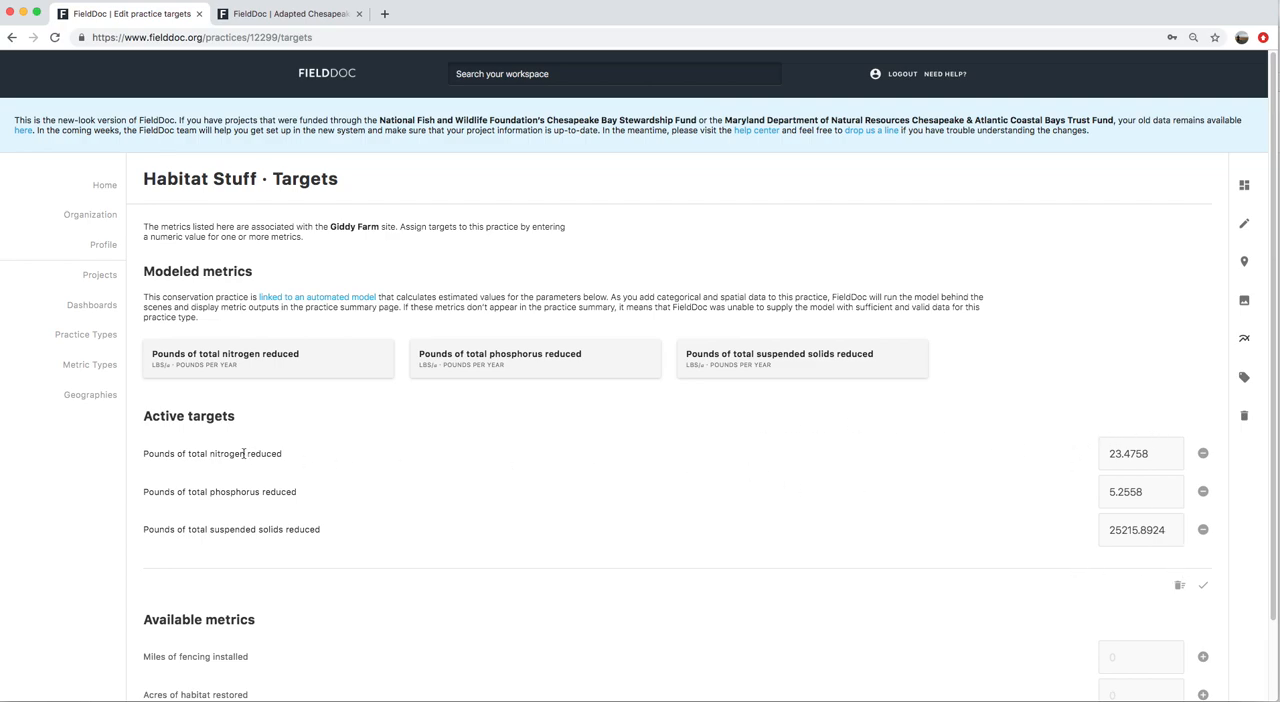
pyautogui.scroll(-2, 370, 445)
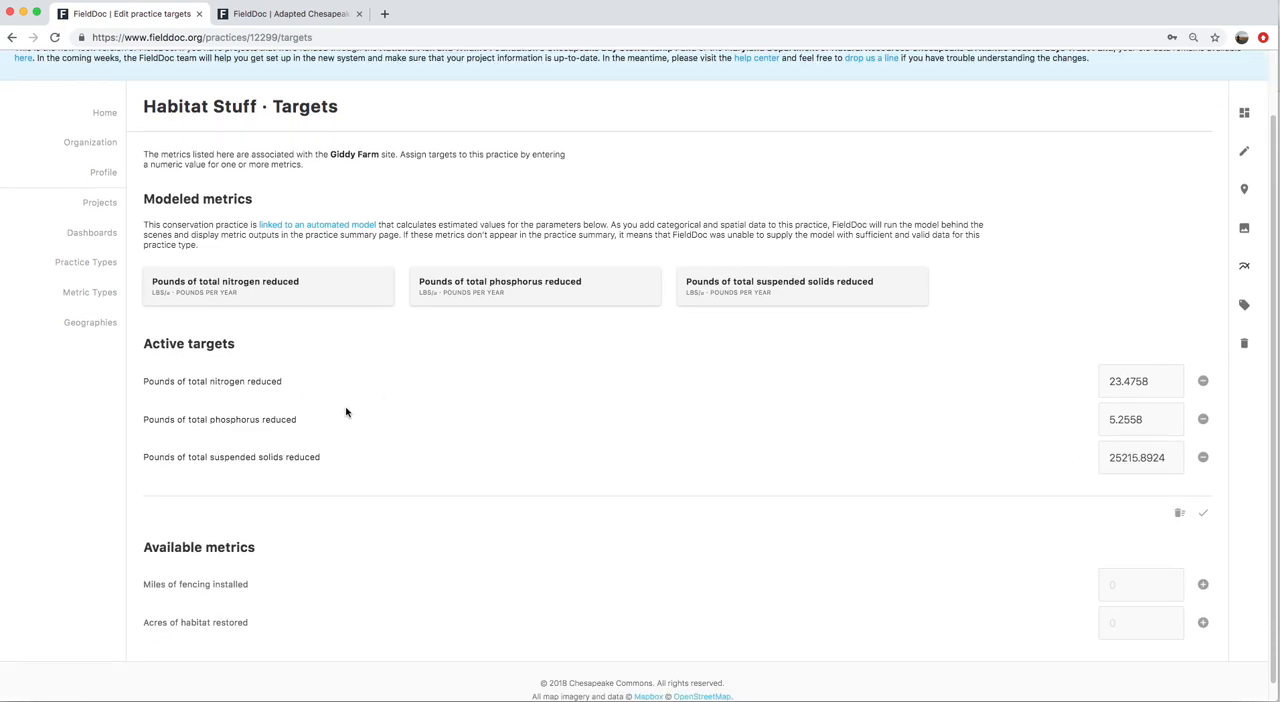
pyautogui.rightClick(298, 219)
pyautogui.rightClick(271, 225)
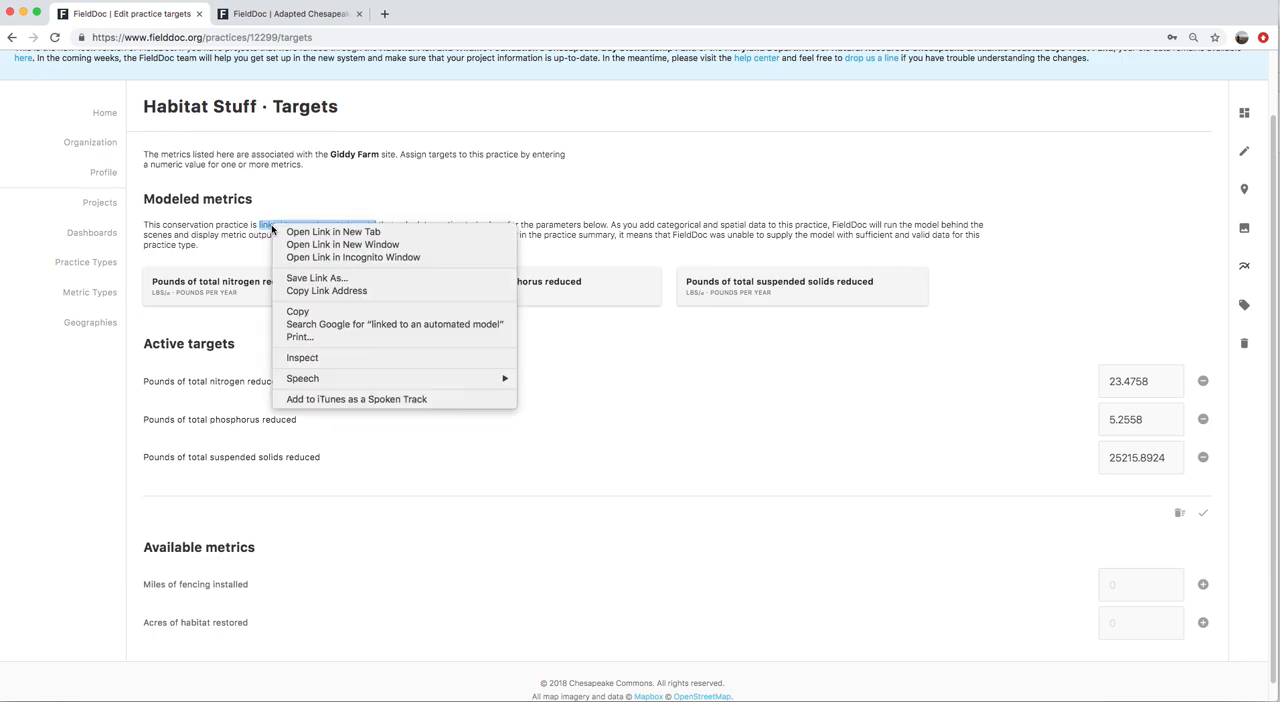
pyautogui.click(354, 233)
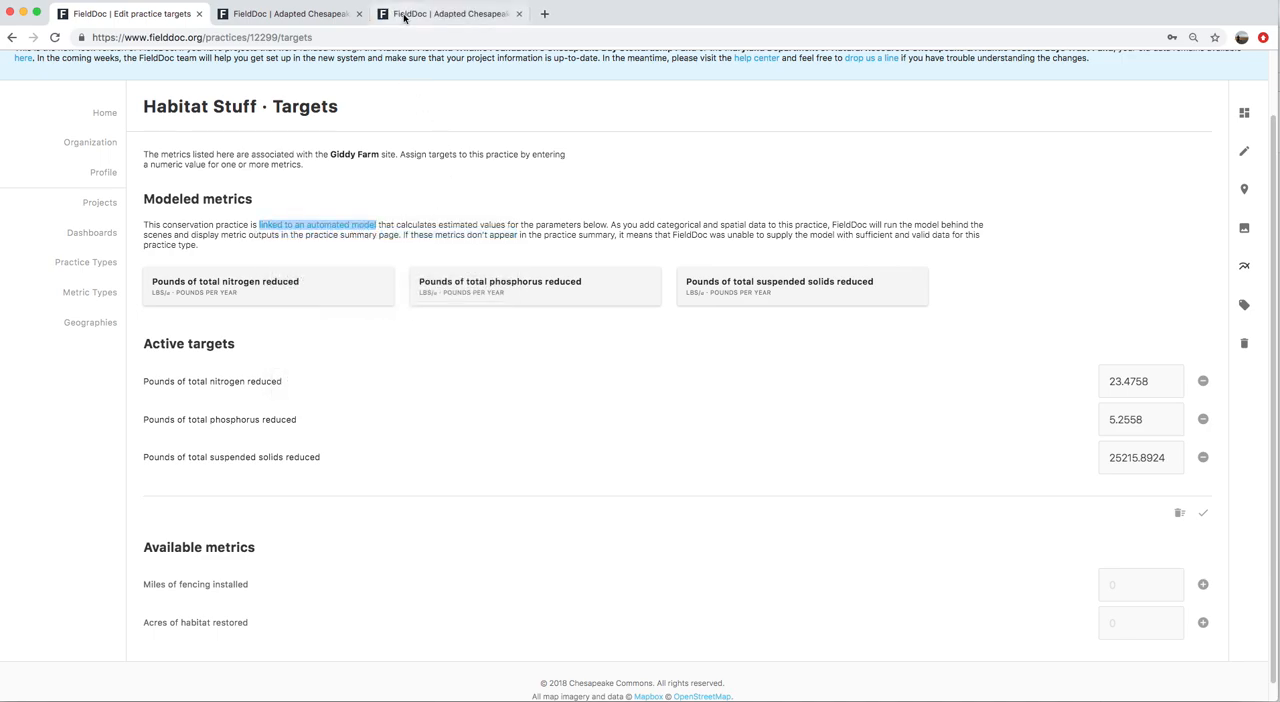
pyautogui.click(434, 20)
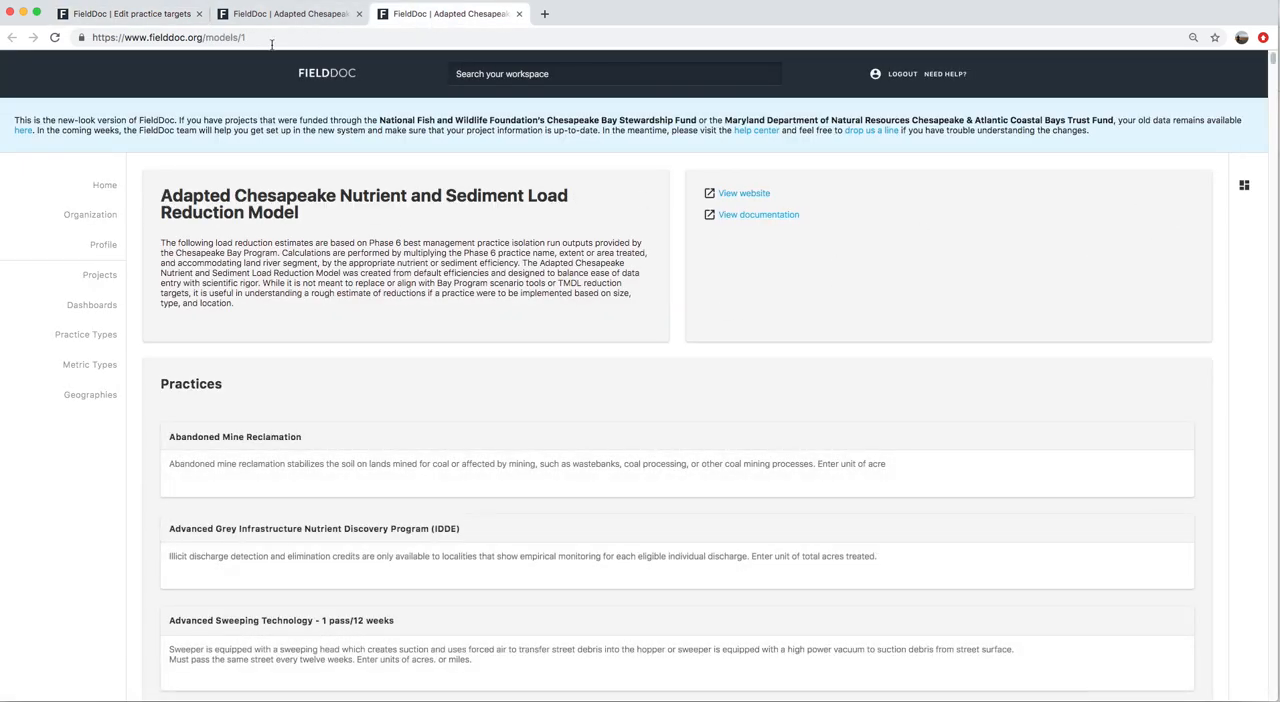
pyautogui.click(274, 15)
pyautogui.click(171, 14)
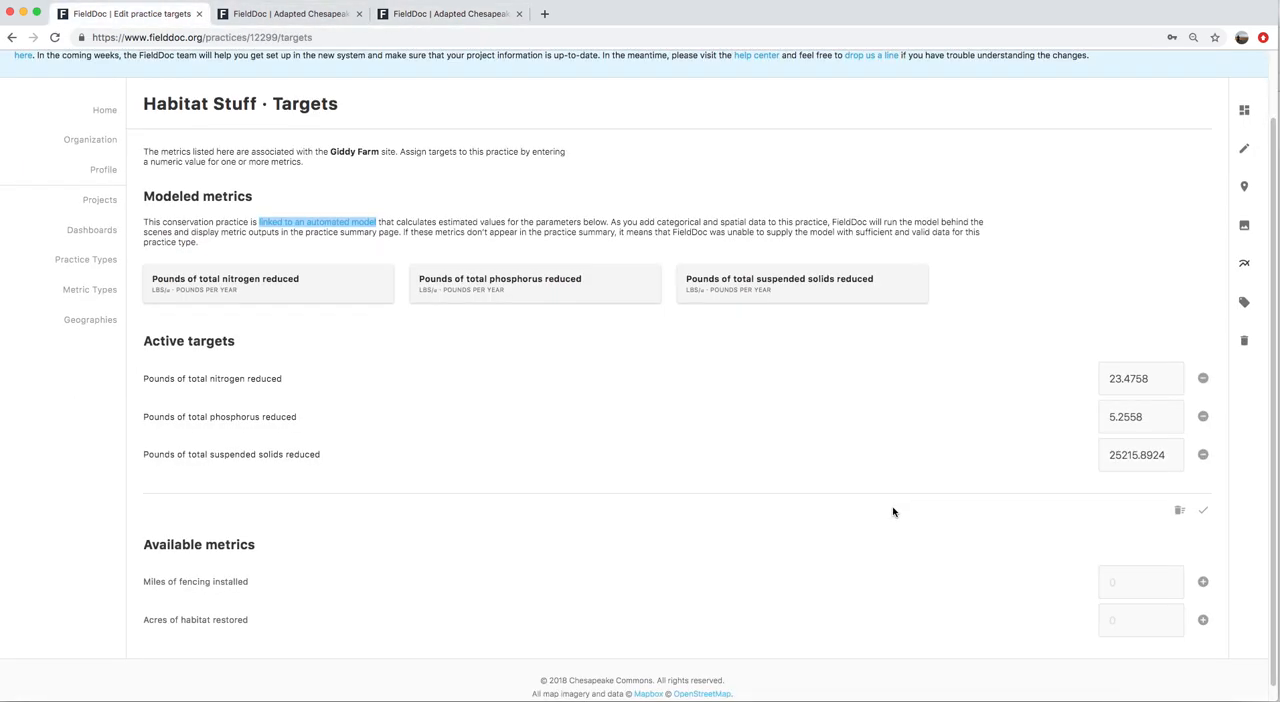
# Add targets of 5 miles of fencing installed and 1000 acres of habitat restored to Habitat Stuff, and save them
pyautogui.scroll(-1, 1057, 607)
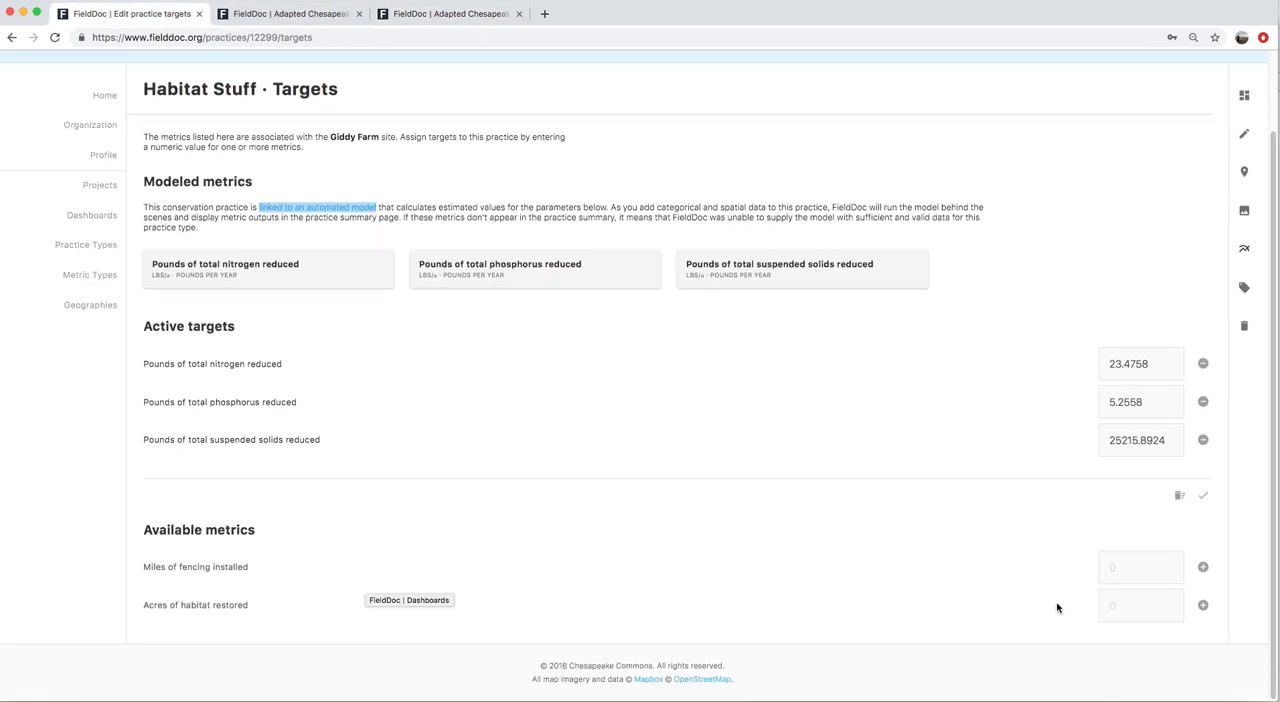
pyautogui.click(1203, 567)
pyautogui.click(1203, 605)
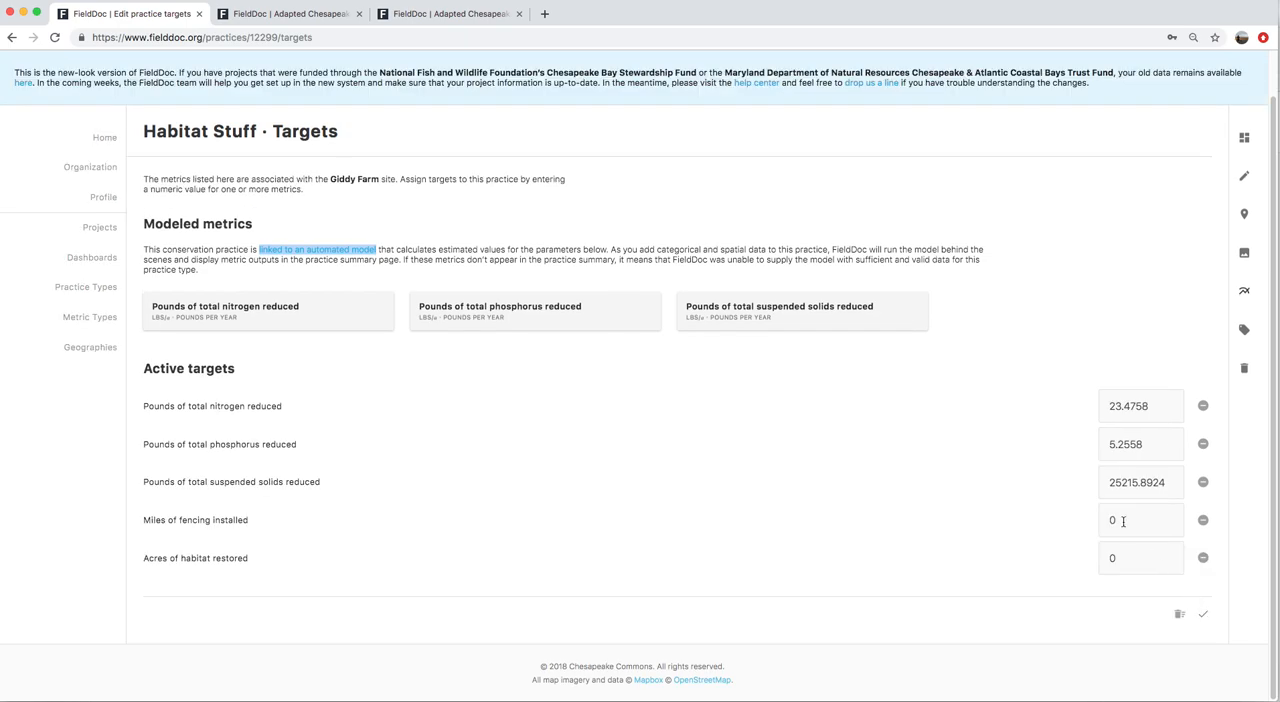
pyautogui.doubleClick(1115, 559)
pyautogui.write('1000')
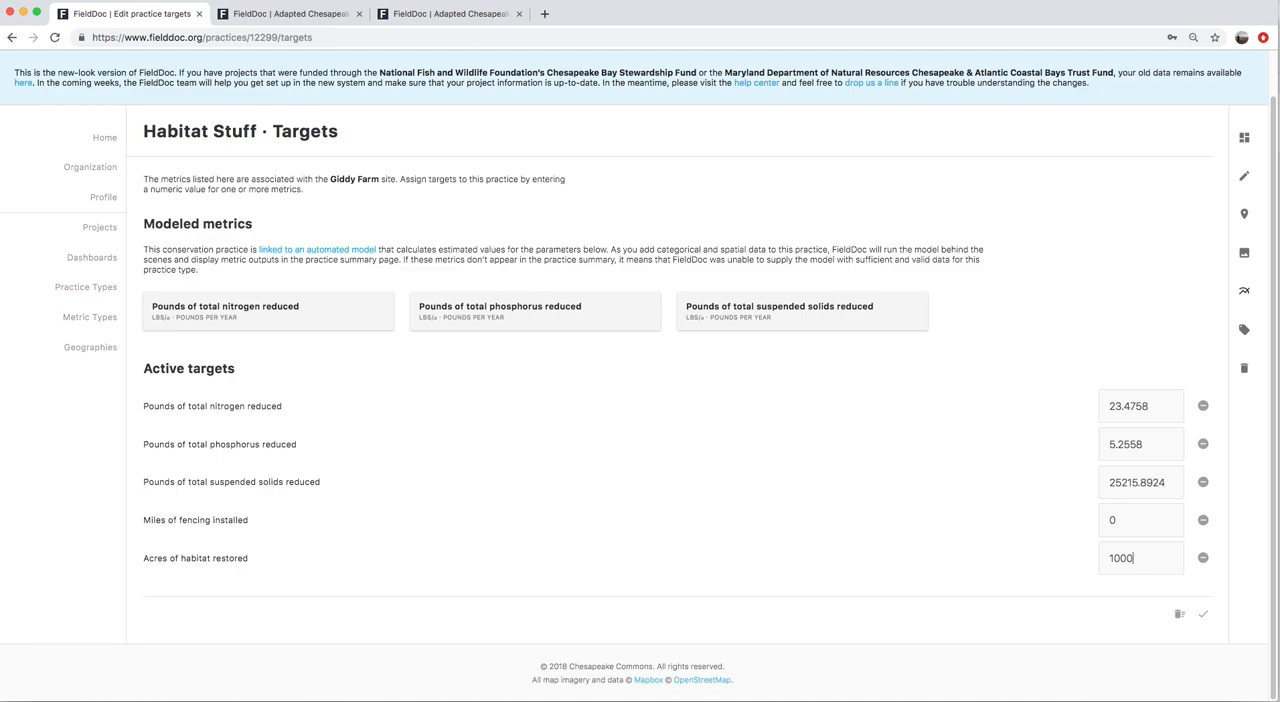
pyautogui.doubleClick(1100, 520)
pyautogui.write('5')
pyautogui.click(1203, 616)
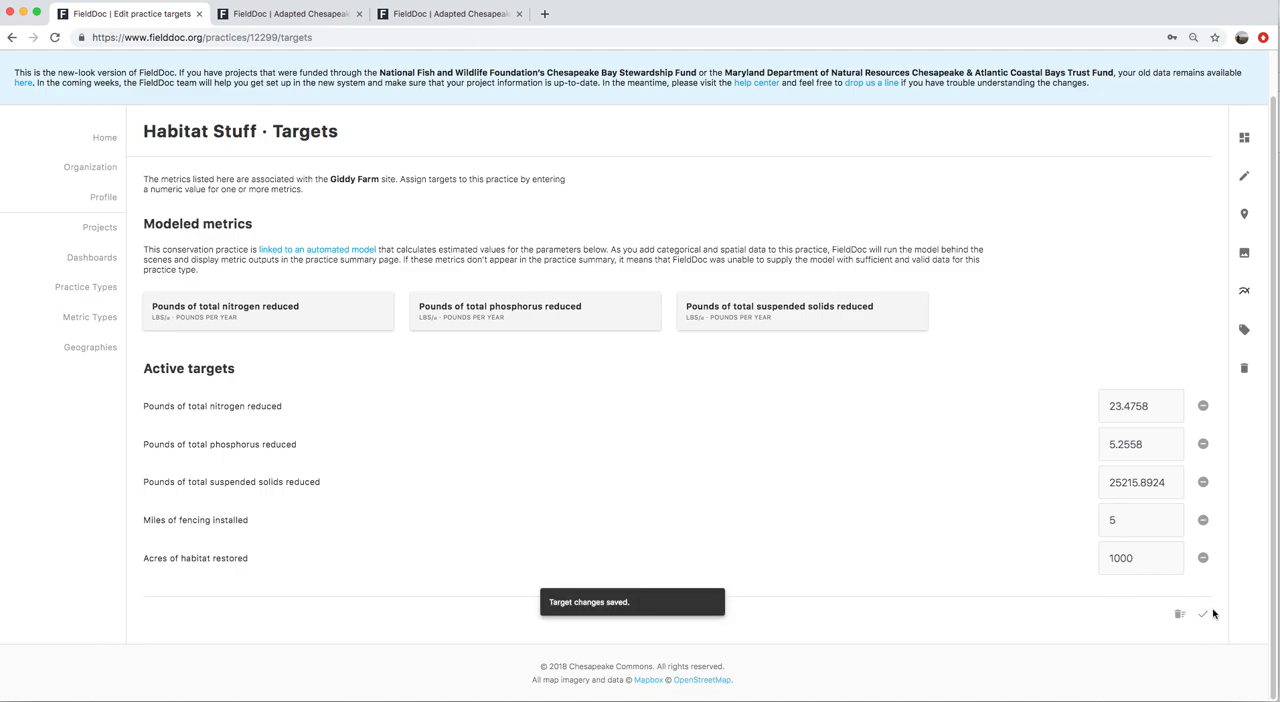
# View the Habitat Stuff practice summary and return to the #1234 Happy Farm BMPS project summary
pyautogui.click(1245, 139)
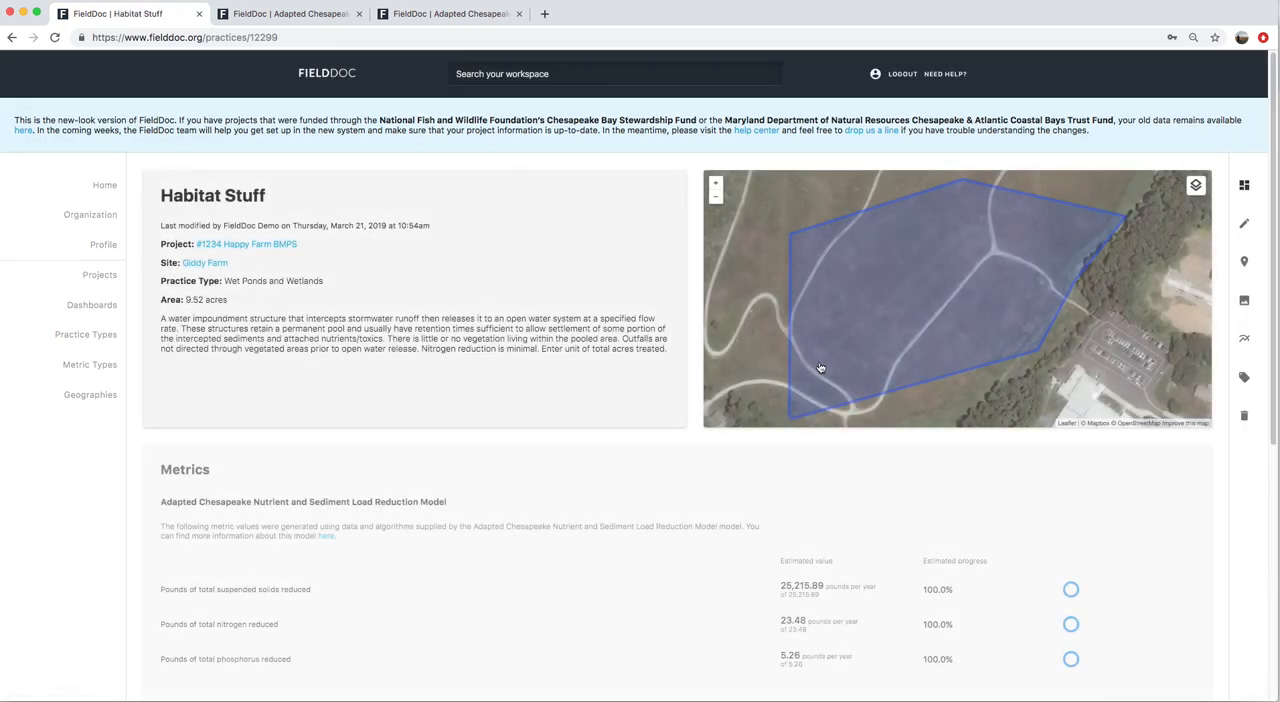
pyautogui.click(216, 247)
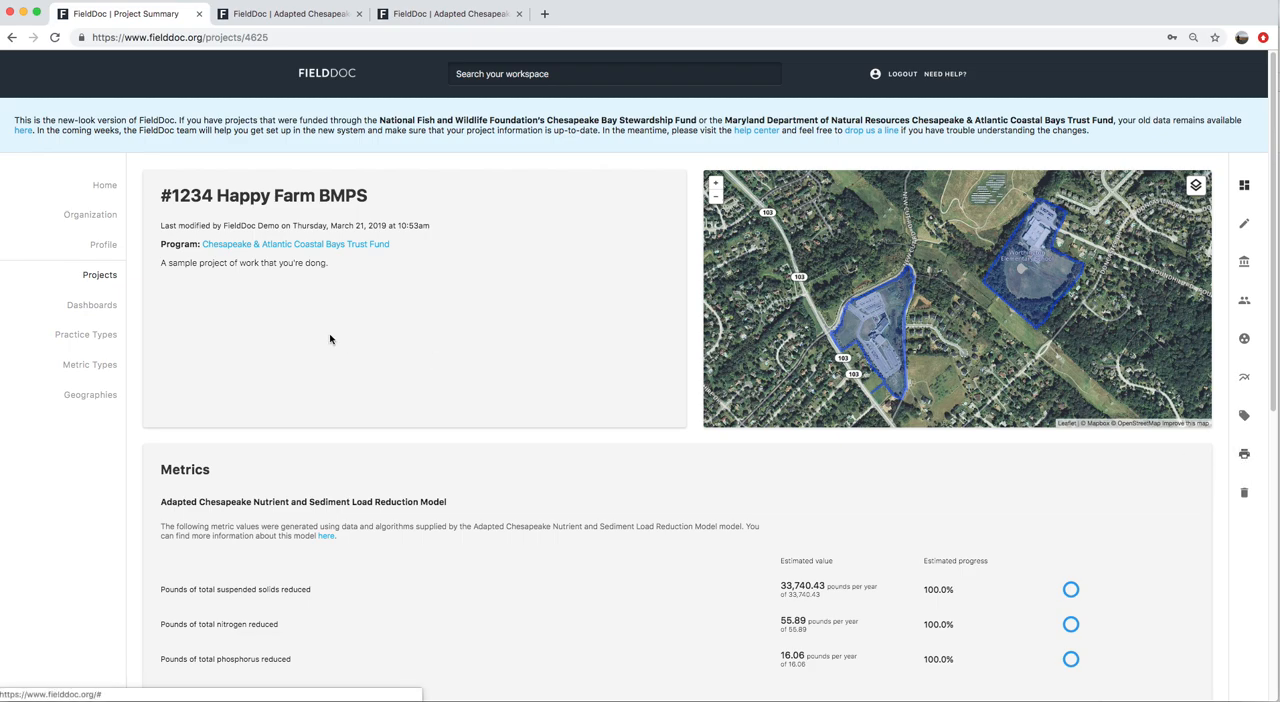
pyautogui.moveTo(162, 199); pyautogui.dragTo(443, 203)
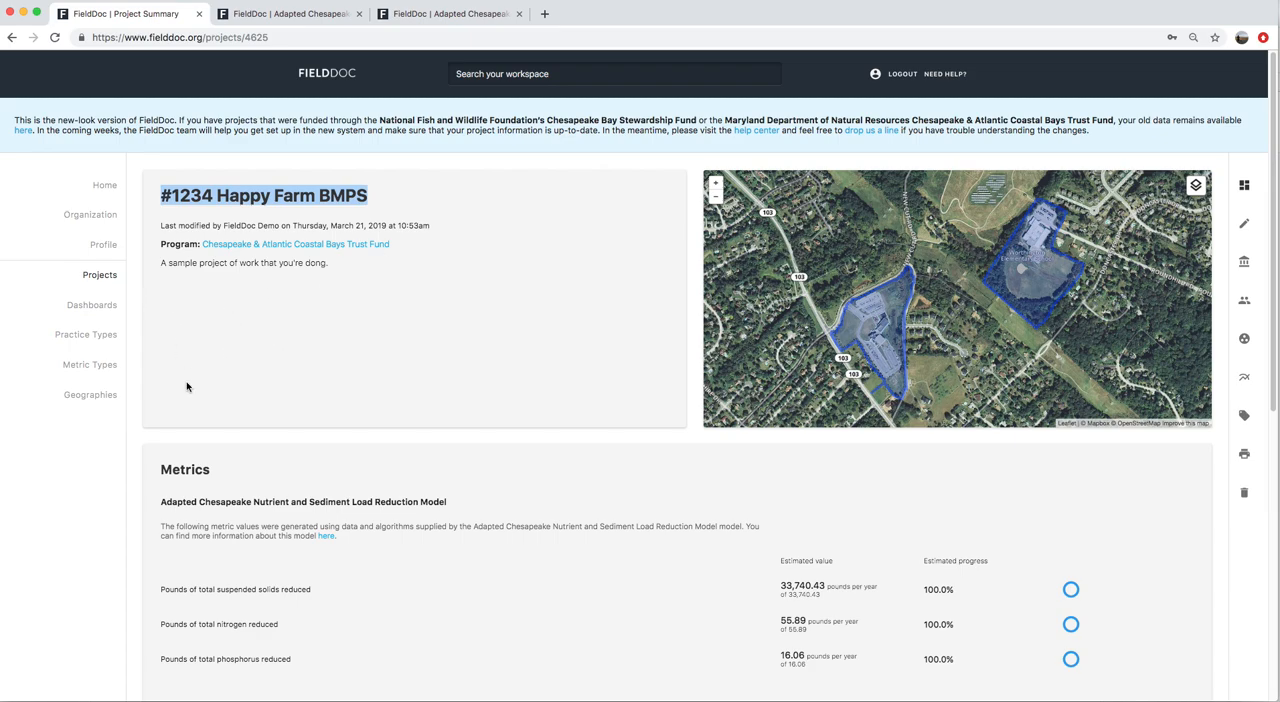
# Preview the printed report of the project summary through its site list, and close the preview without printing
pyautogui.click(1250, 462)
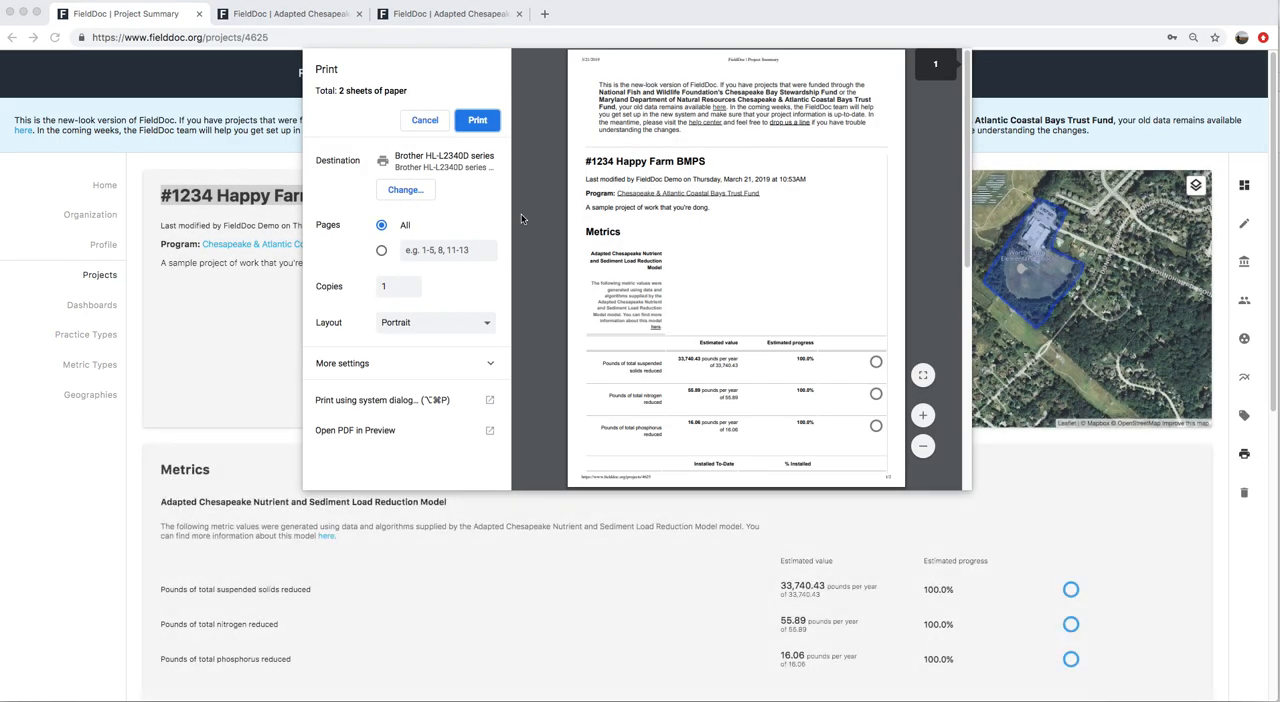
pyautogui.scroll(-10, 768, 268)
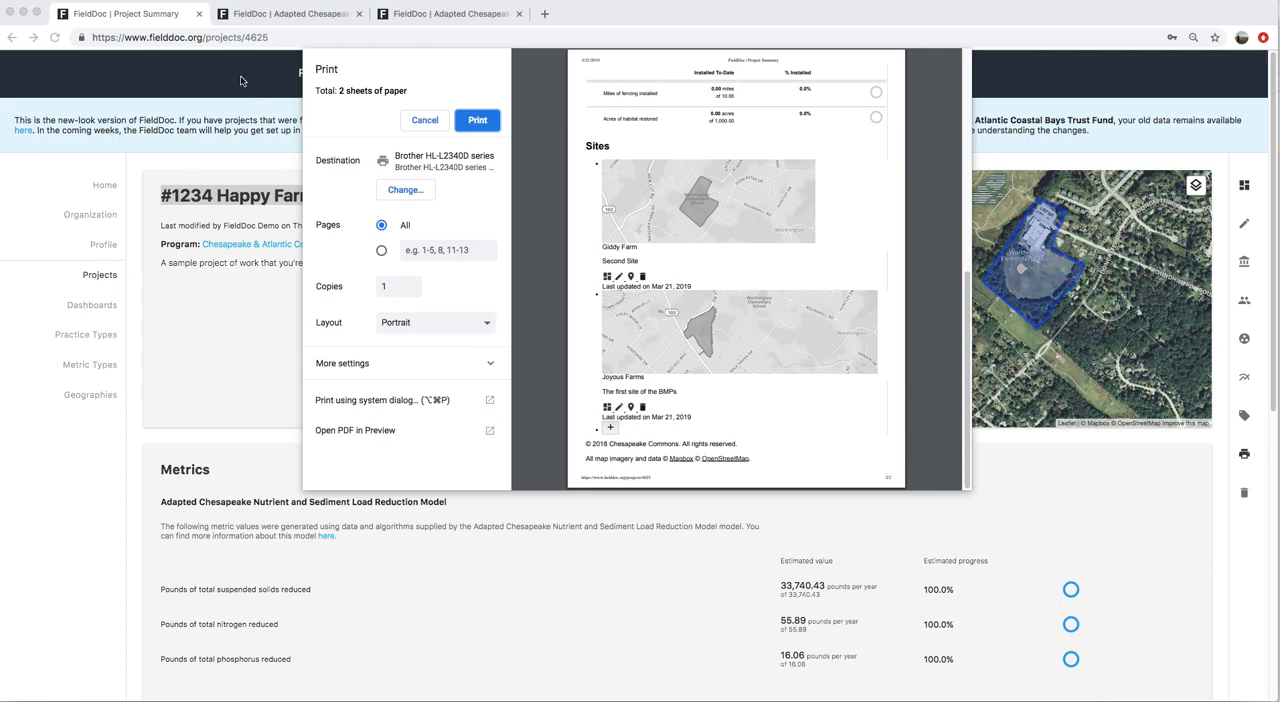
pyautogui.click(424, 120)
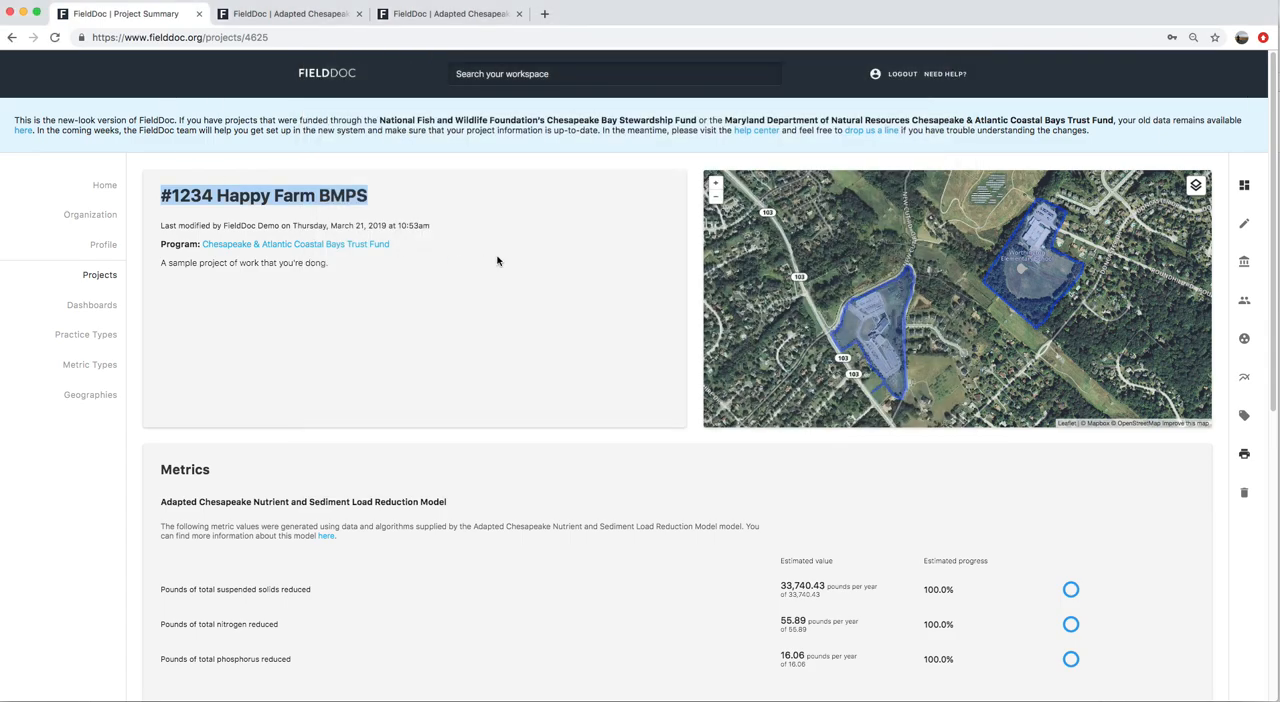
# Switch to the dashboards window and create a dashboard named Demo Dashboard 2 with the description "Checking in on some stuff."
pyautogui.moveTo(576, 17); pyautogui.dragTo(580, 267)
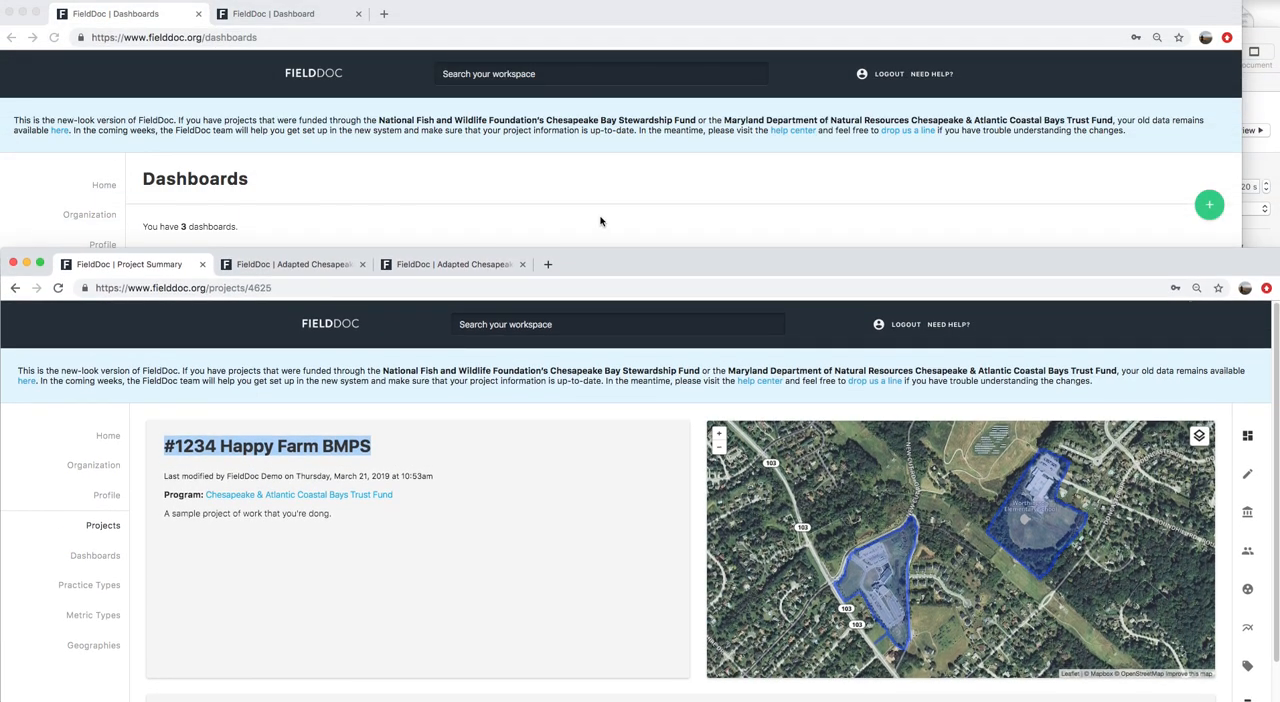
pyautogui.click(600, 209)
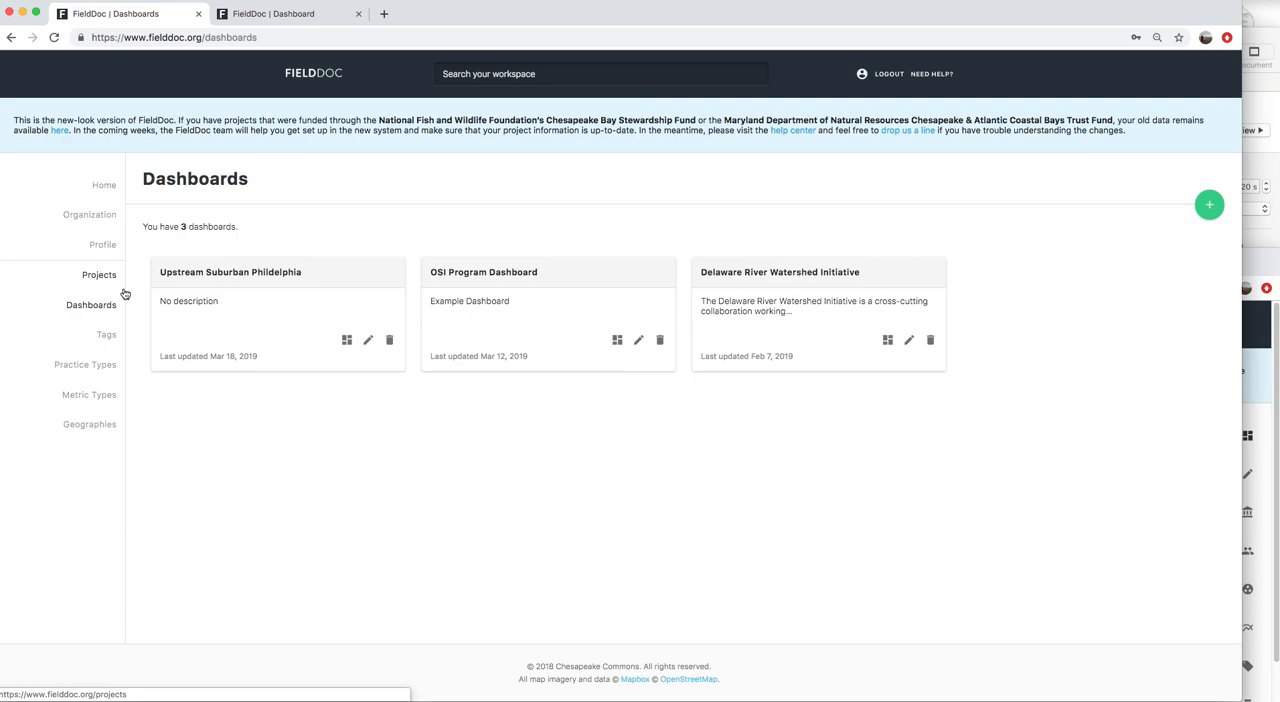
pyautogui.click(1209, 208)
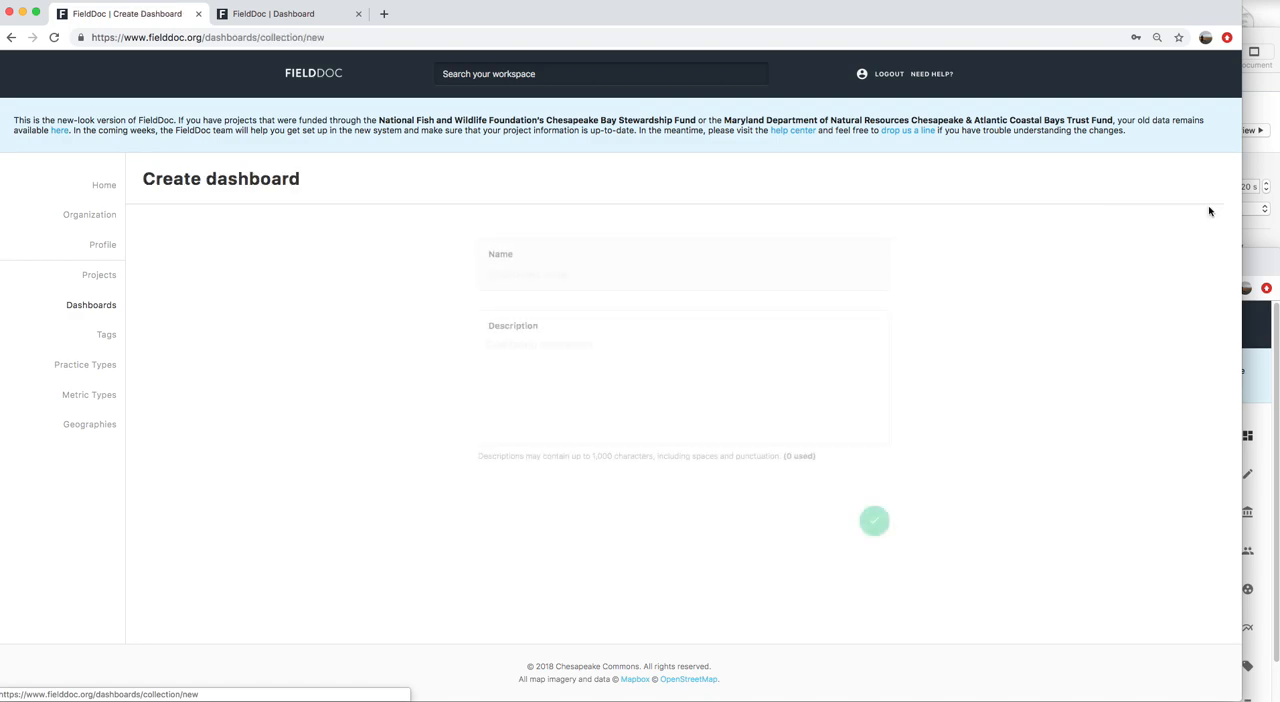
pyautogui.click(575, 270)
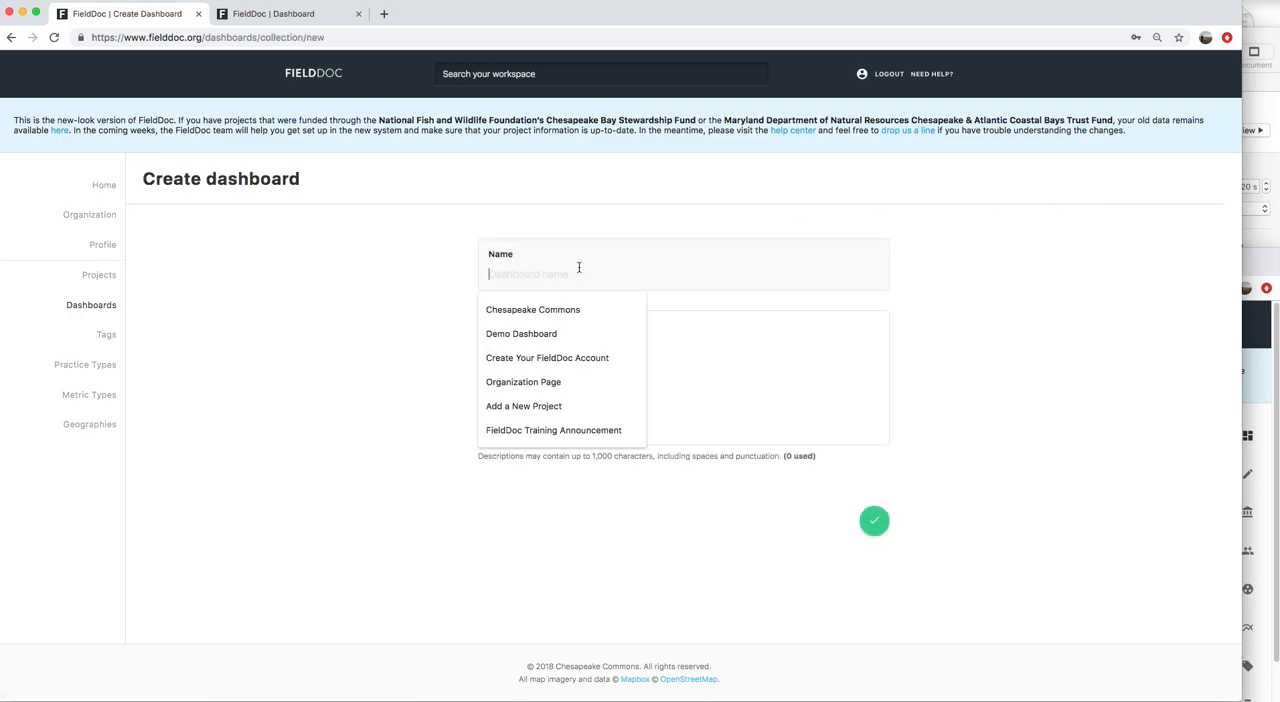
pyautogui.click(571, 334)
pyautogui.write('2')
pyautogui.click(580, 352)
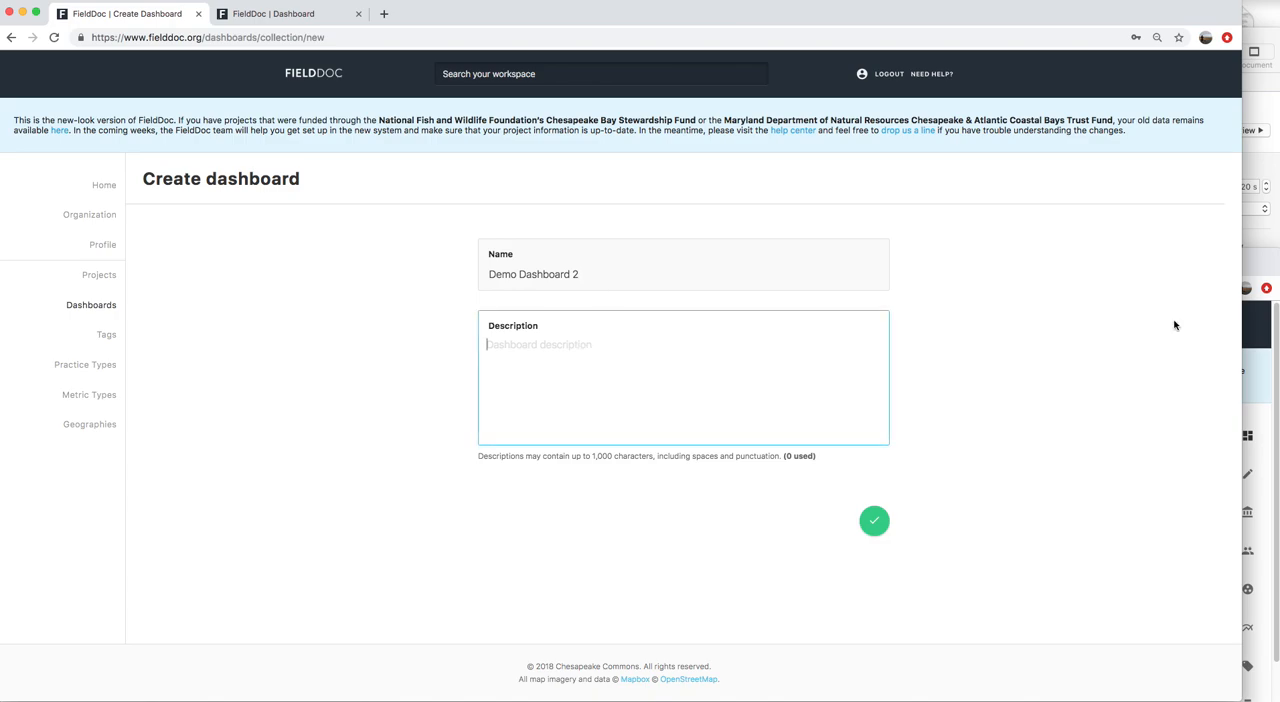
pyautogui.write('Checking')
pyautogui.write('in on some stuff.')
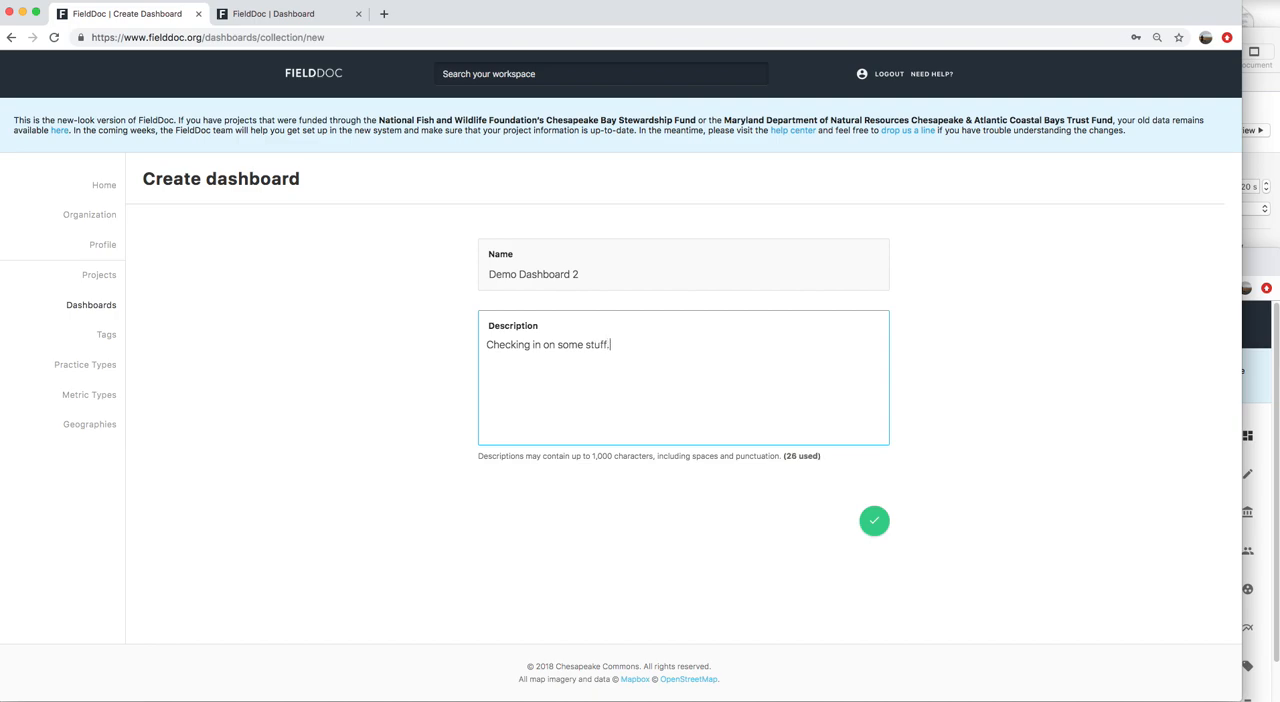
pyautogui.click(874, 520)
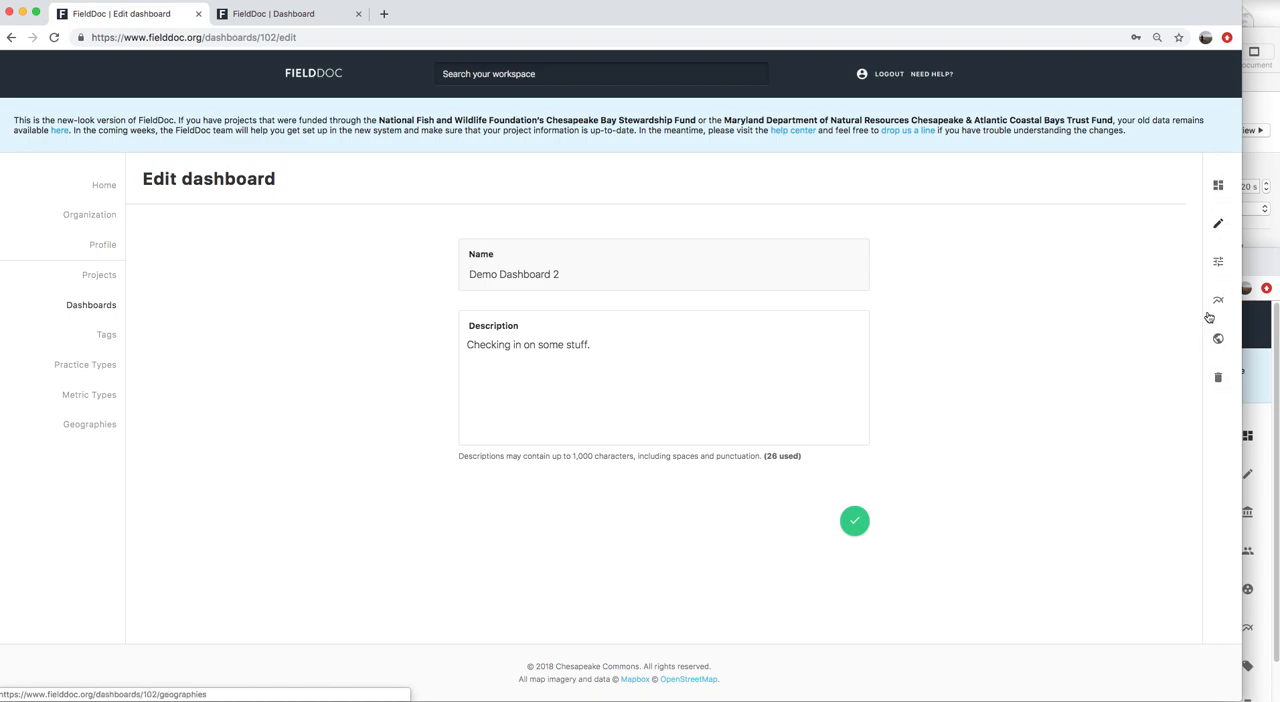
# Review the project selection list in Demo Dashboard 2's filters and search the filter options for "ches"
pyautogui.click(1219, 264)
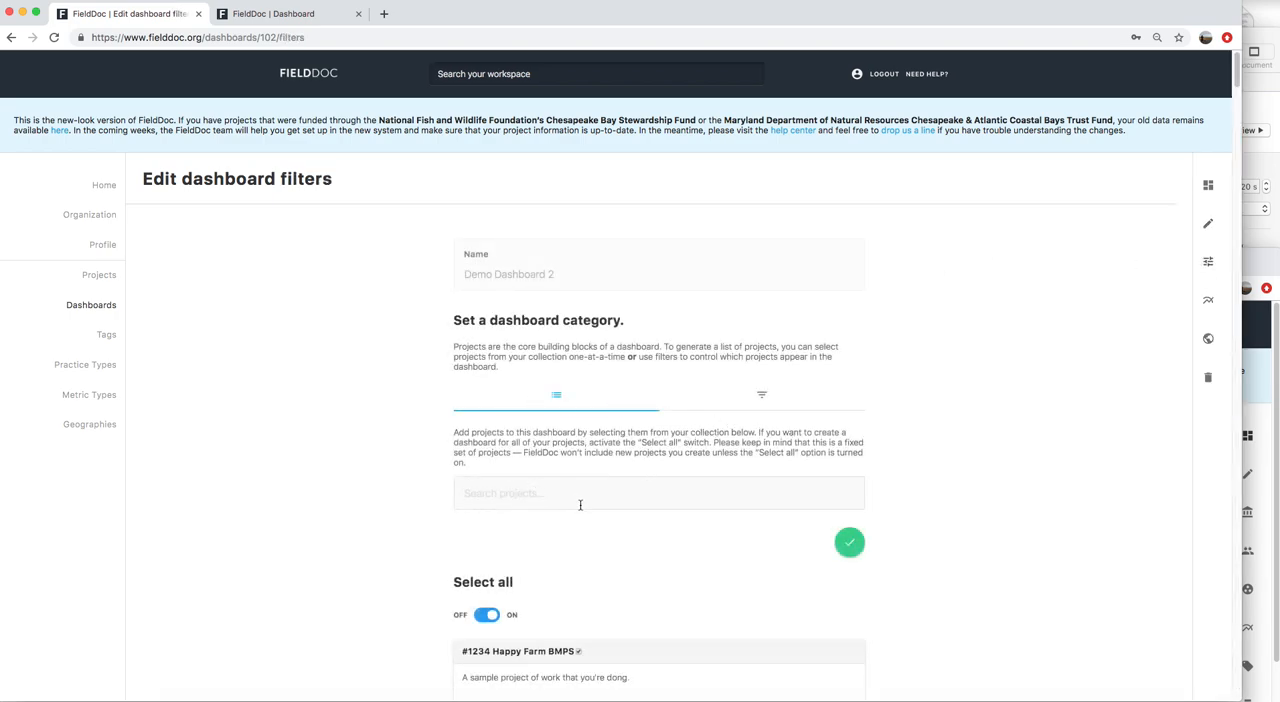
pyautogui.scroll(-5, 580, 508)
pyautogui.scroll(5, 580, 510)
pyautogui.click(764, 396)
pyautogui.click(601, 501)
pyautogui.write('chea')
pyautogui.press('BackSpace')
pyautogui.write('s')
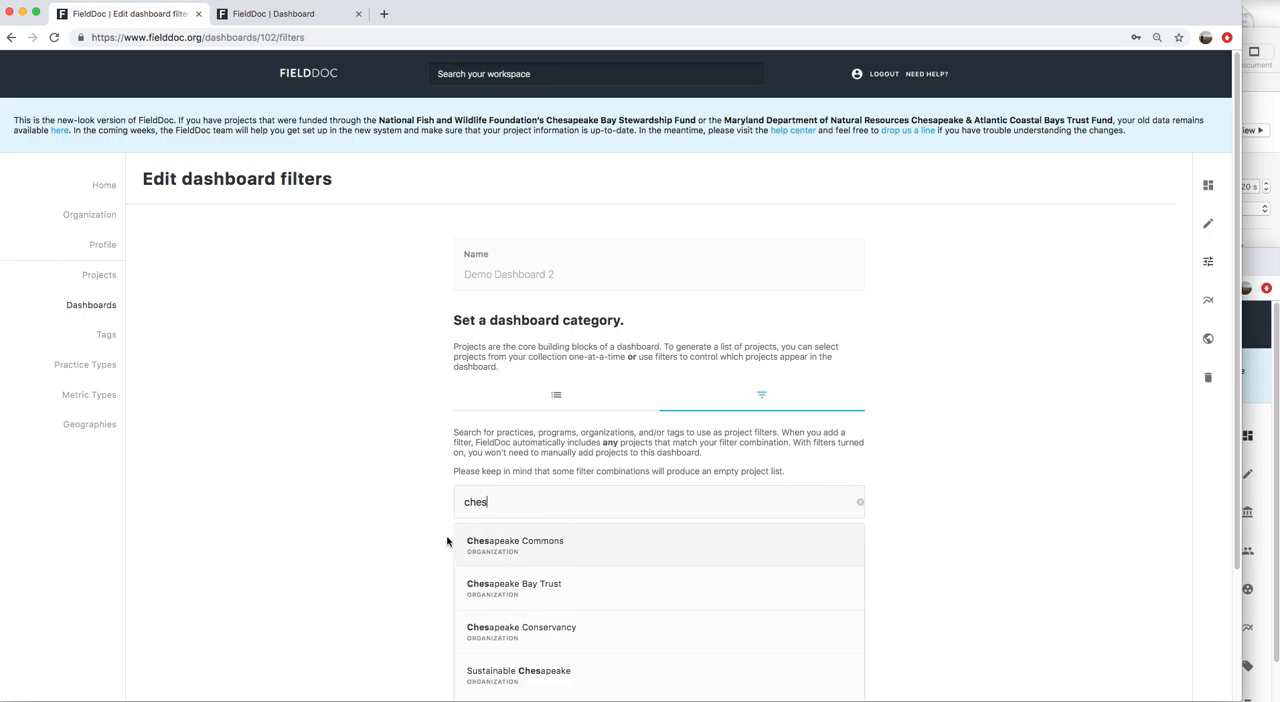
# Read the explanation of the project filters and clear the filter search text
pyautogui.scroll(-2, 440, 522)
pyautogui.moveTo(453, 342); pyautogui.dragTo(780, 341)
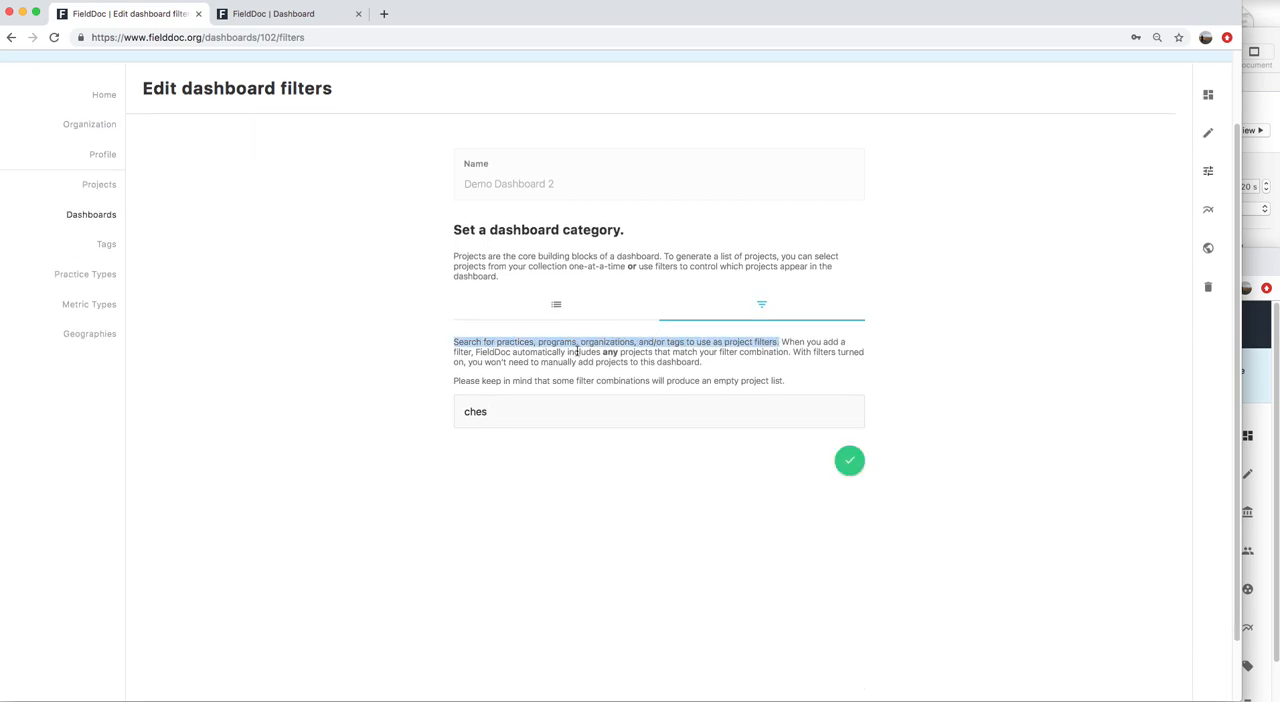
pyautogui.click(522, 402)
pyautogui.doubleClick(470, 410)
pyautogui.press('BackSpace')
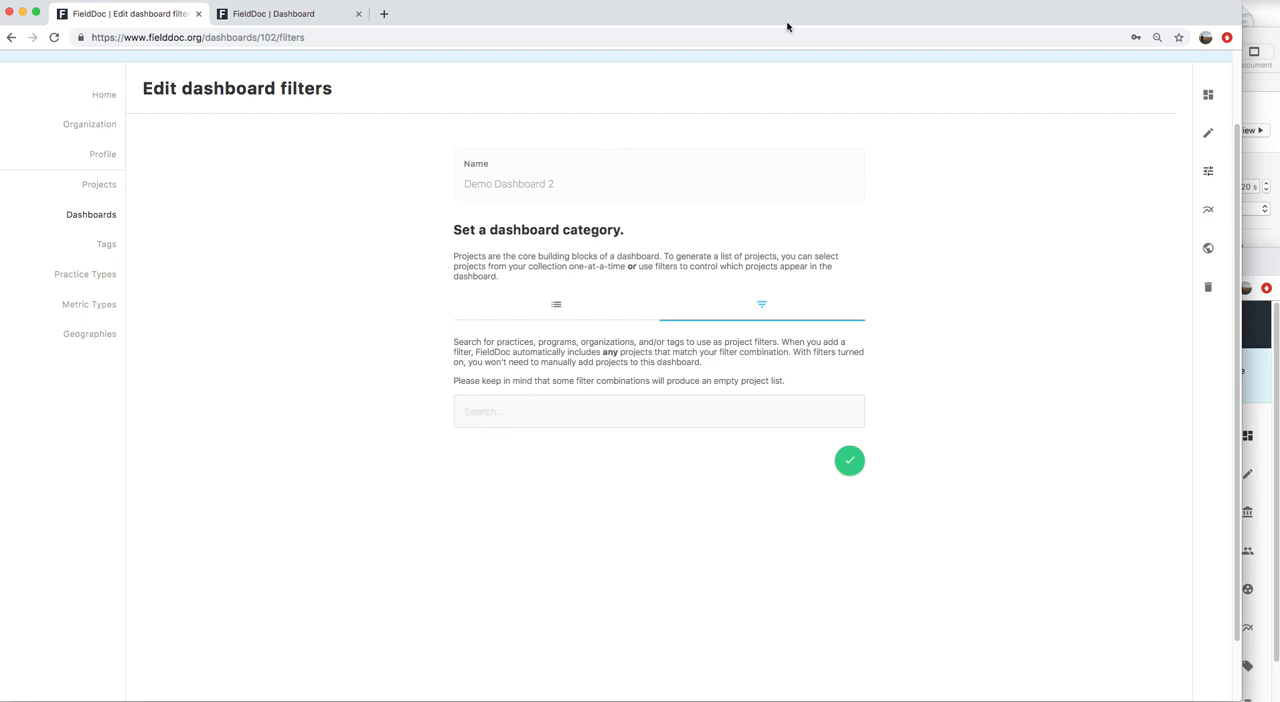
# Look over Demo Dashboard 2's metrics settings and its geographies search options
pyautogui.click(1208, 211)
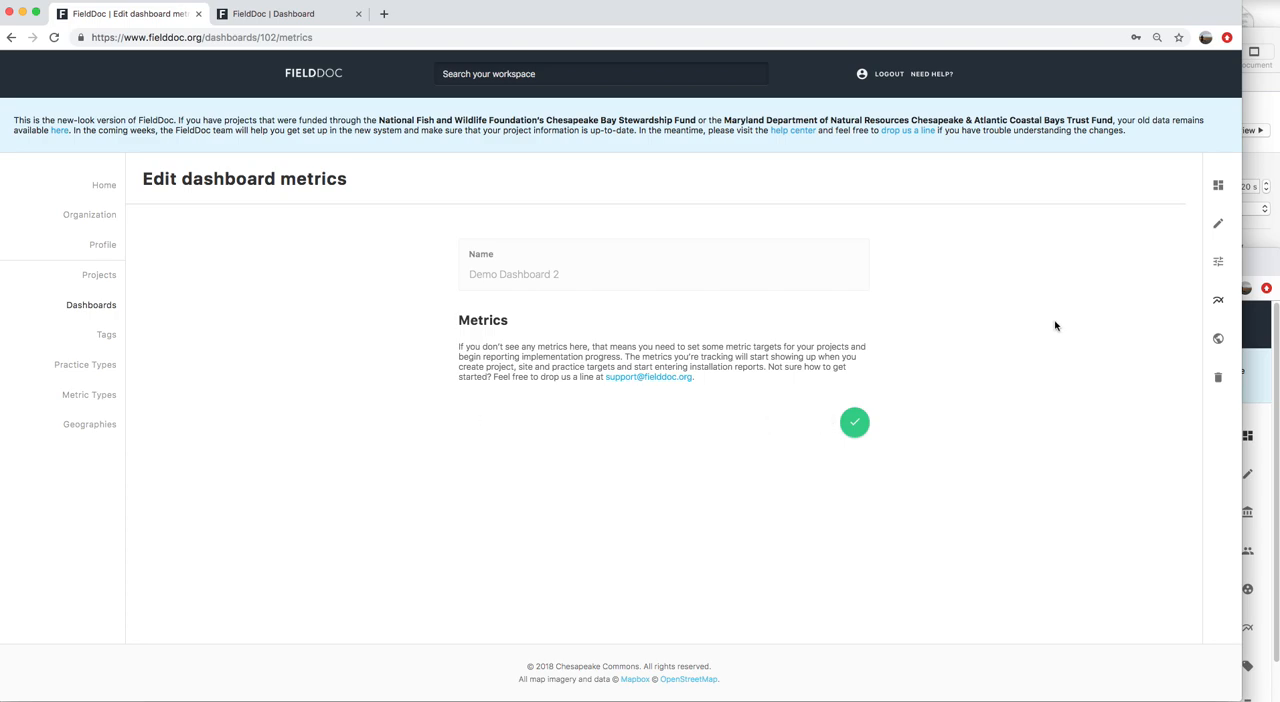
pyautogui.click(1218, 338)
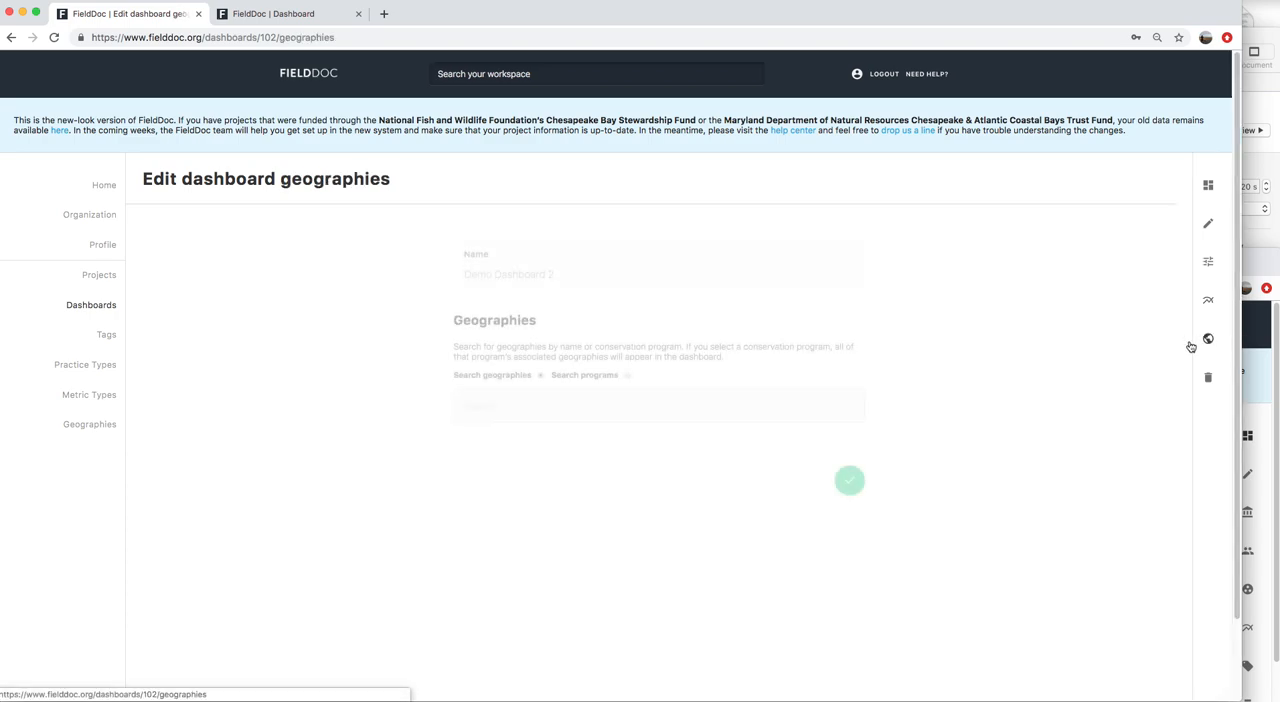
pyautogui.click(507, 416)
pyautogui.click(610, 420)
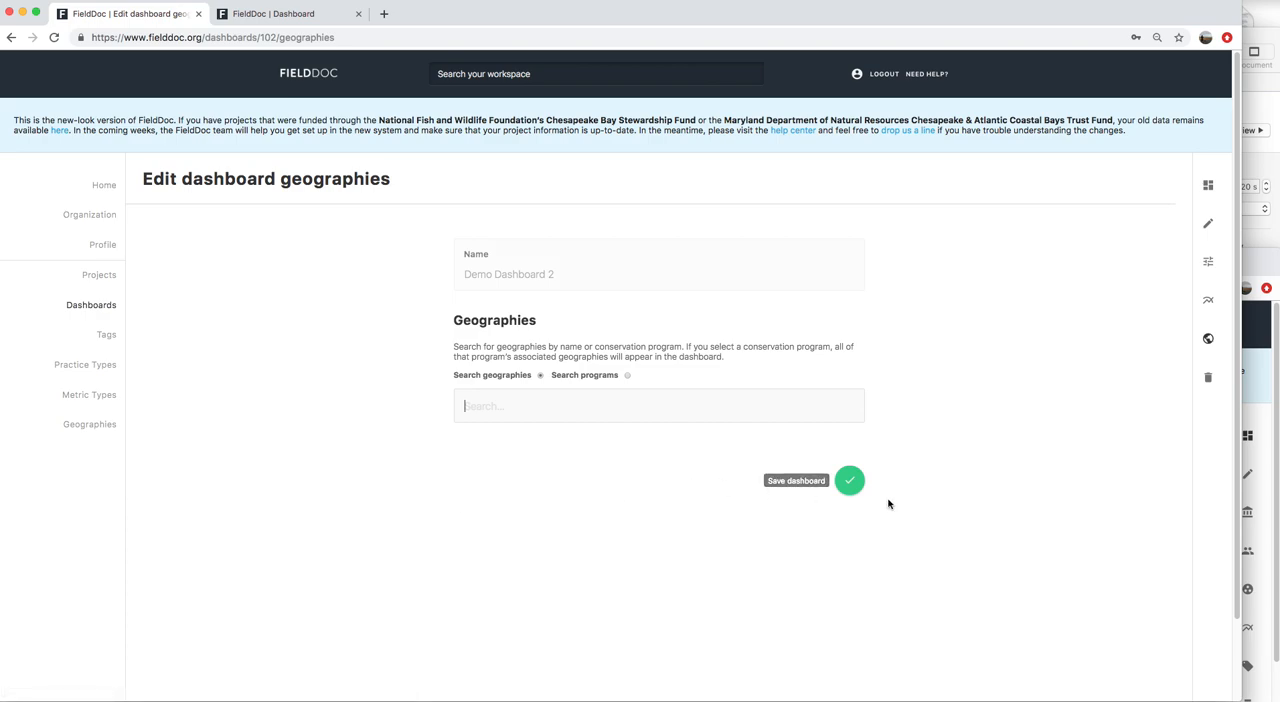
# Return to the dashboards list, log out, and log in with another account's e-mail and password
pyautogui.click(103, 309)
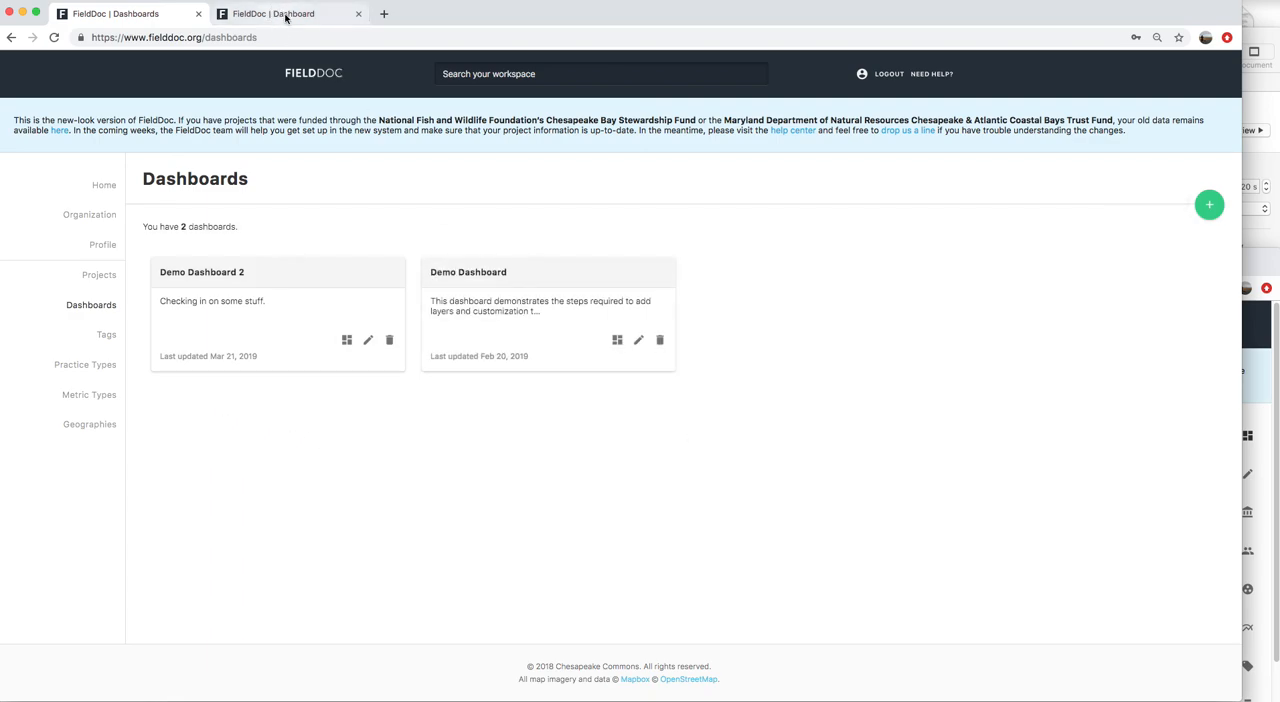
pyautogui.click(886, 76)
pyautogui.click(491, 180)
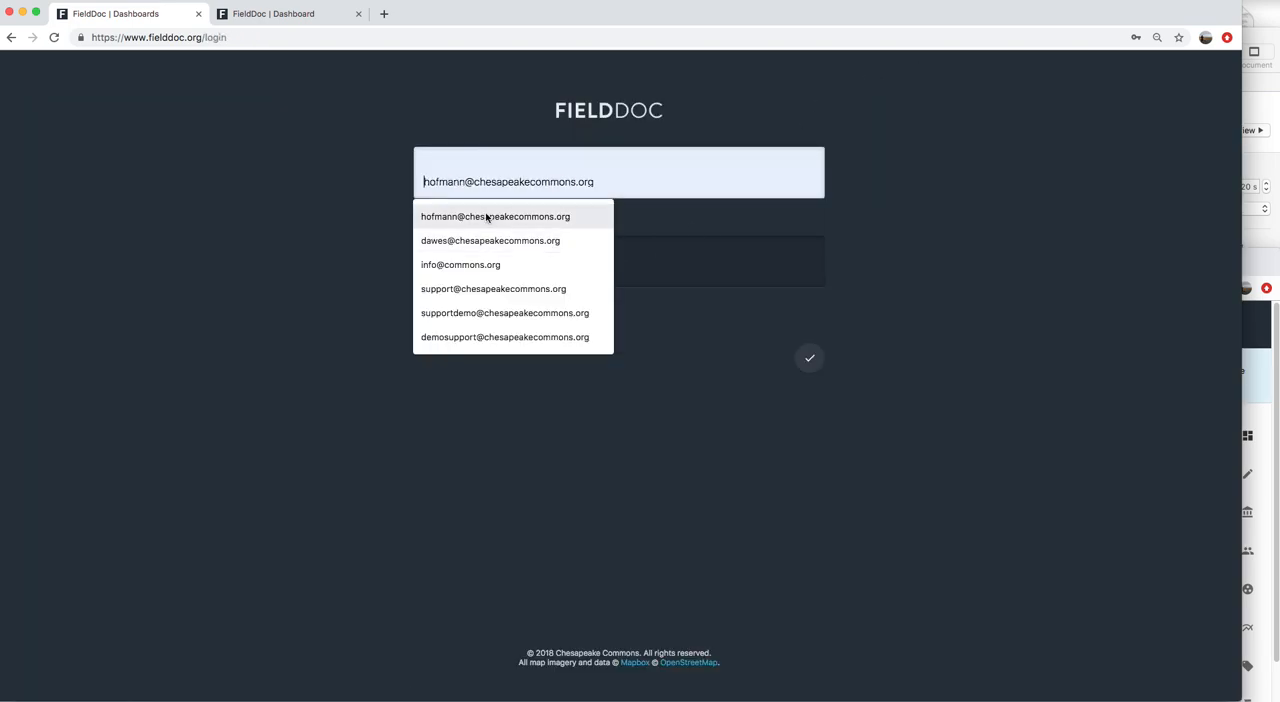
pyautogui.click(488, 215)
pyautogui.click(465, 175)
pyautogui.moveTo(466, 182); pyautogui.dragTo(423, 182)
pyautogui.write('dawes')
pyautogui.press('Tab')
pyautogui.write('*********')
pyautogui.press('Return')
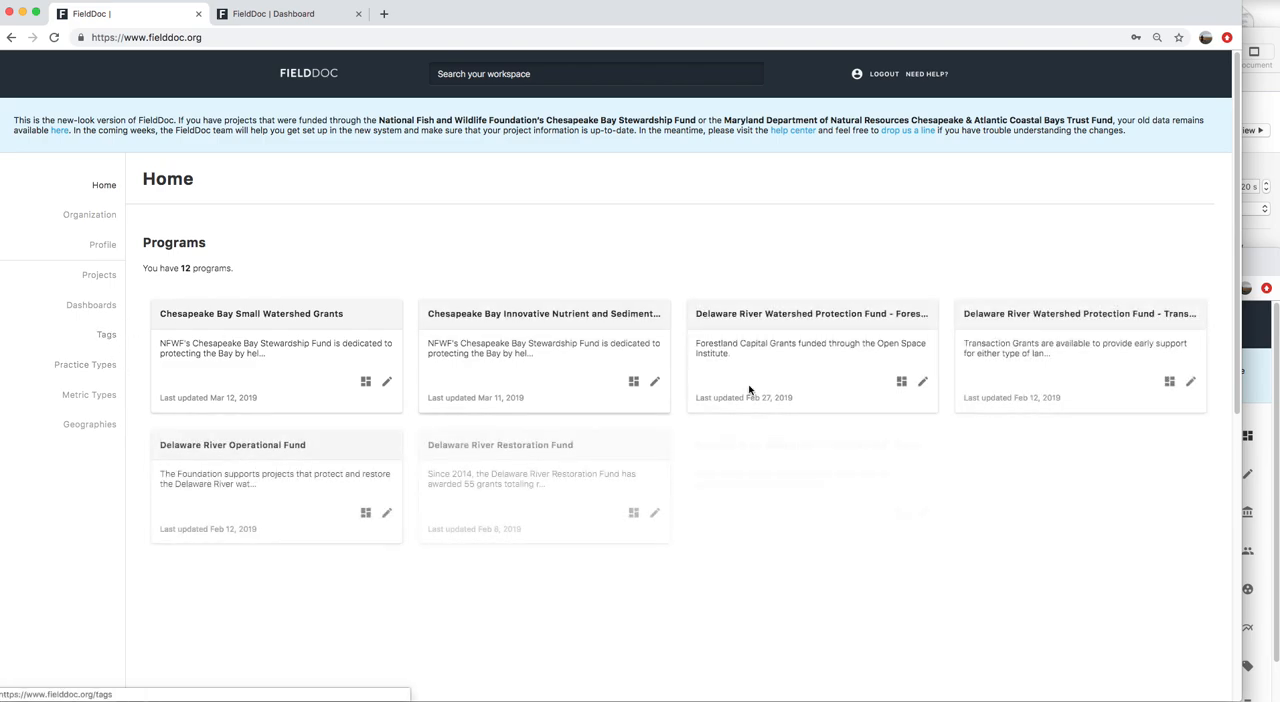
# Open the Delaware River Watershed Initiative dashboard from the dashboards list
pyautogui.click(92, 304)
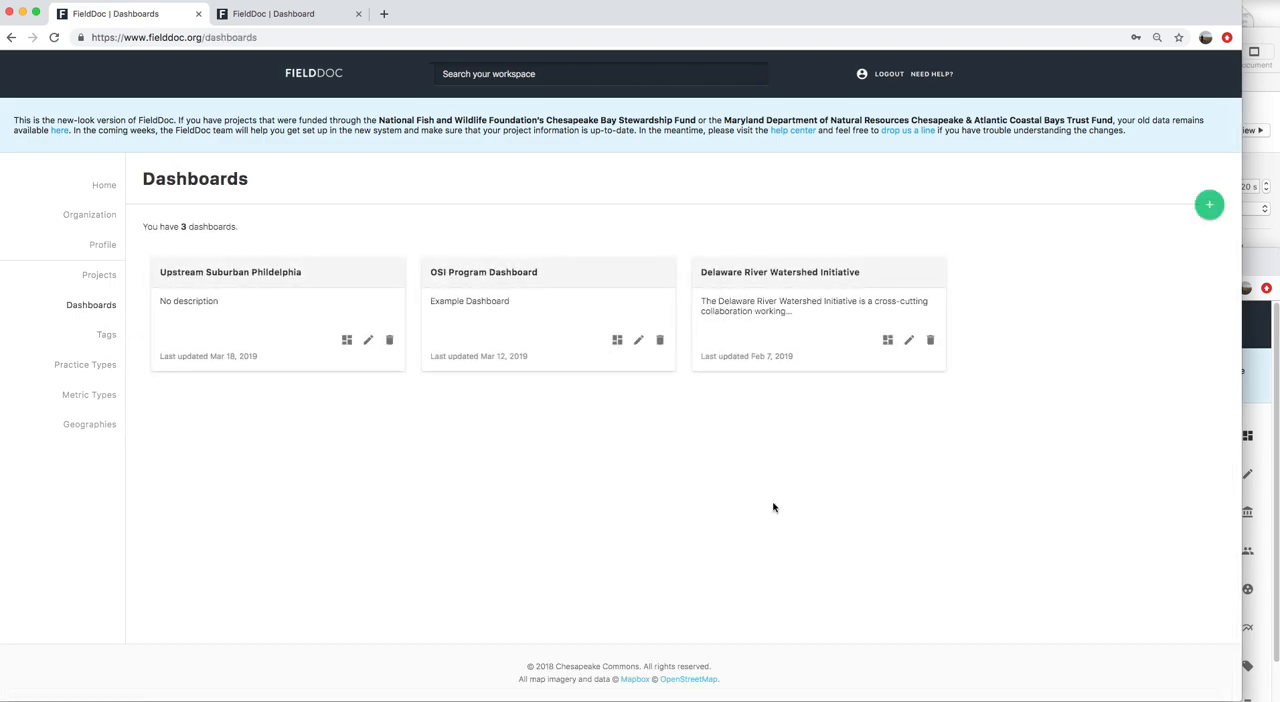
pyautogui.click(888, 342)
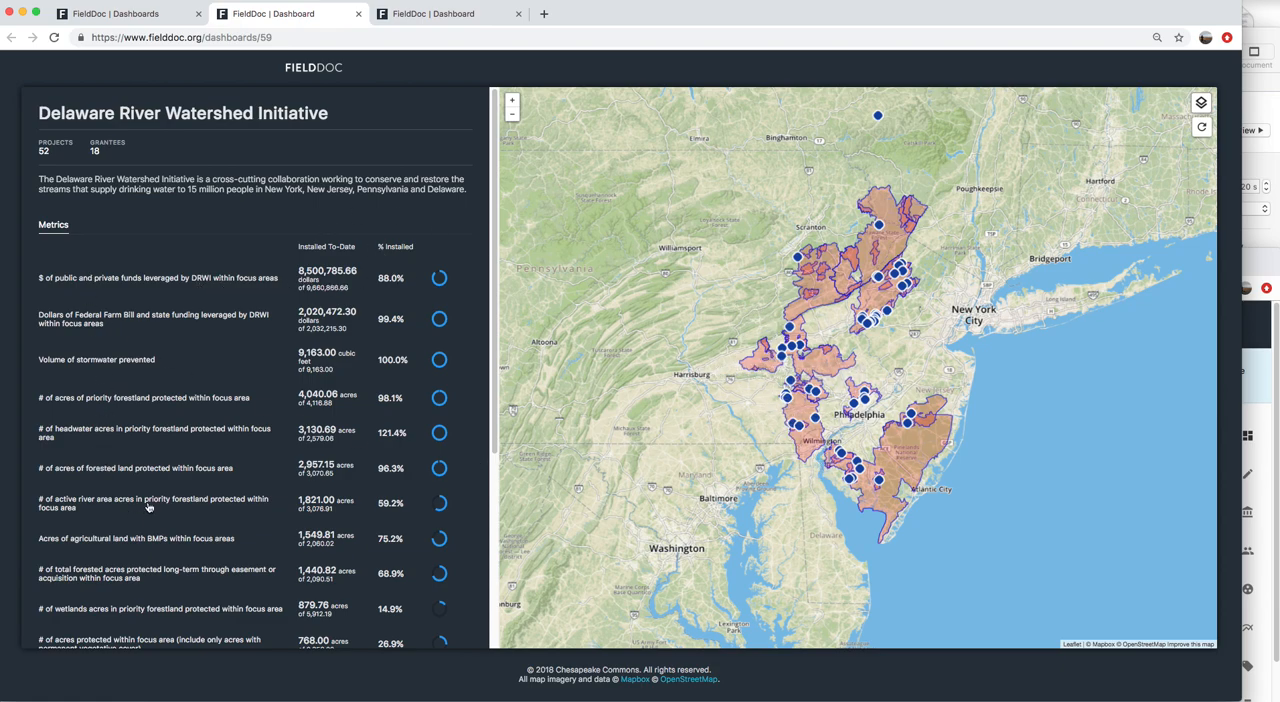
# Review the Delaware River Watershed Initiative metrics and open the Middle Schuylkill whole farm agricultural practices project from the map
pyautogui.scroll(-5, 148, 535)
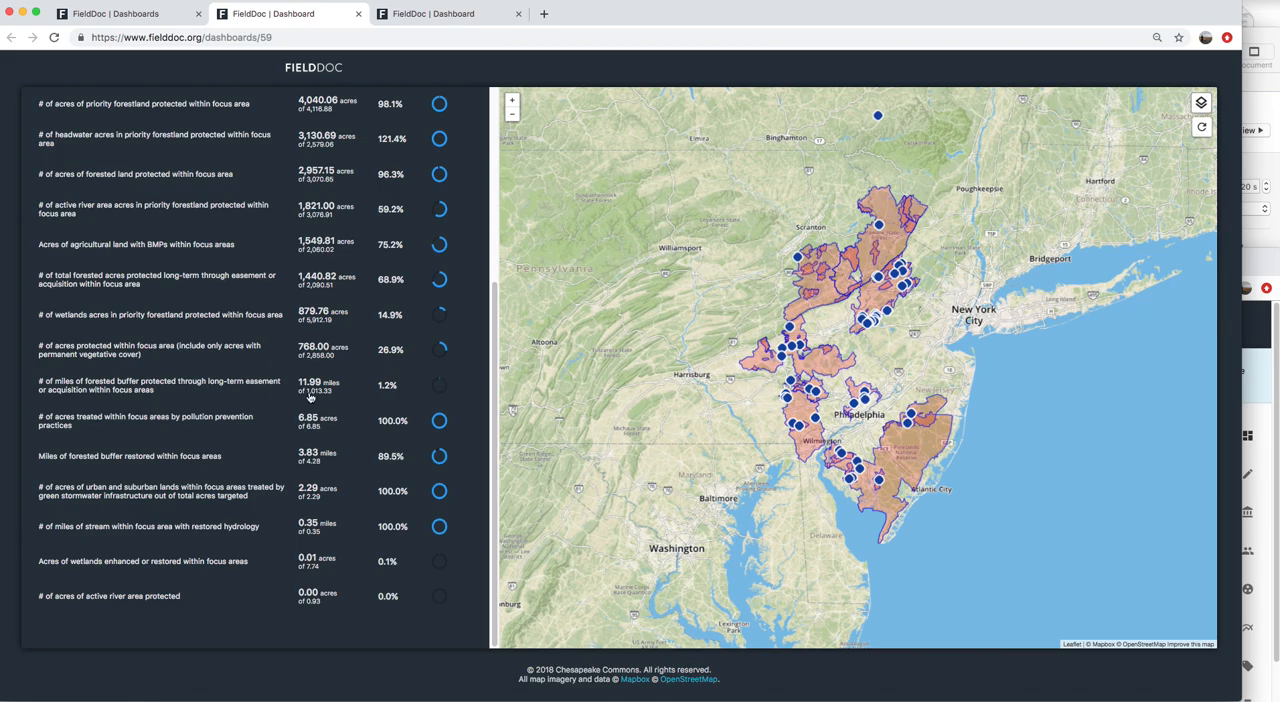
pyautogui.click(513, 101)
pyautogui.click(513, 101)
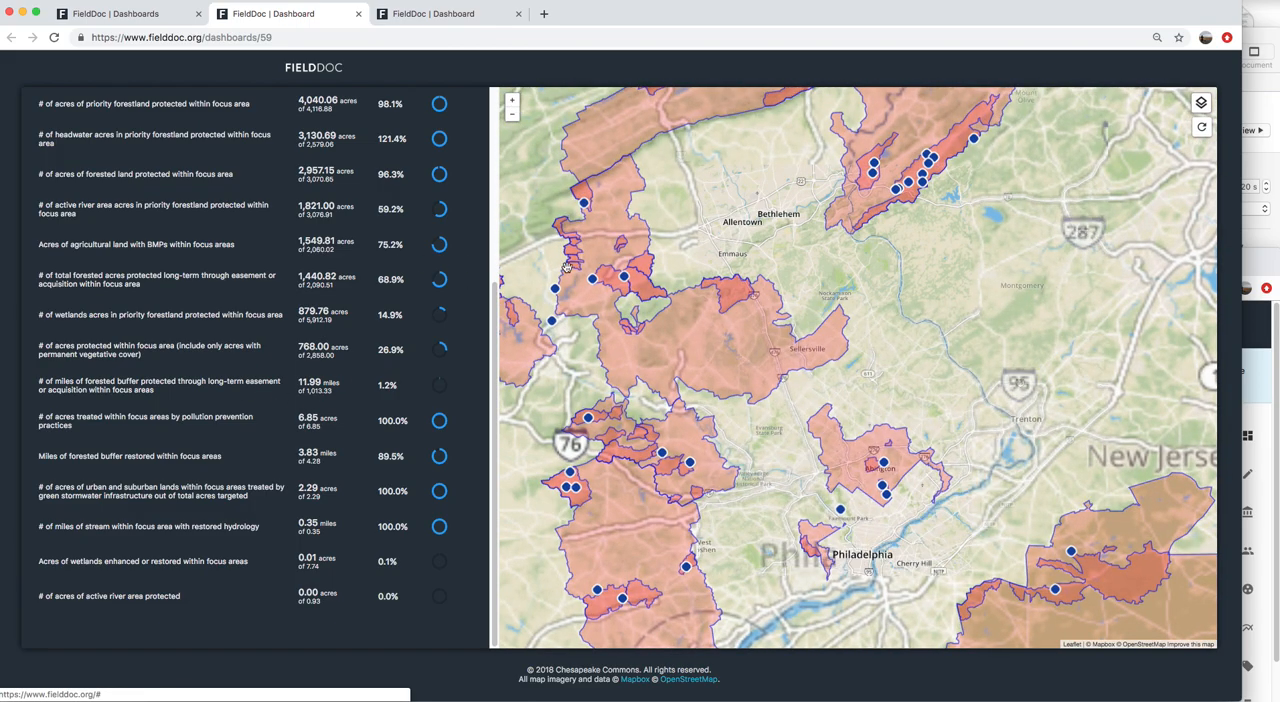
pyautogui.click(625, 274)
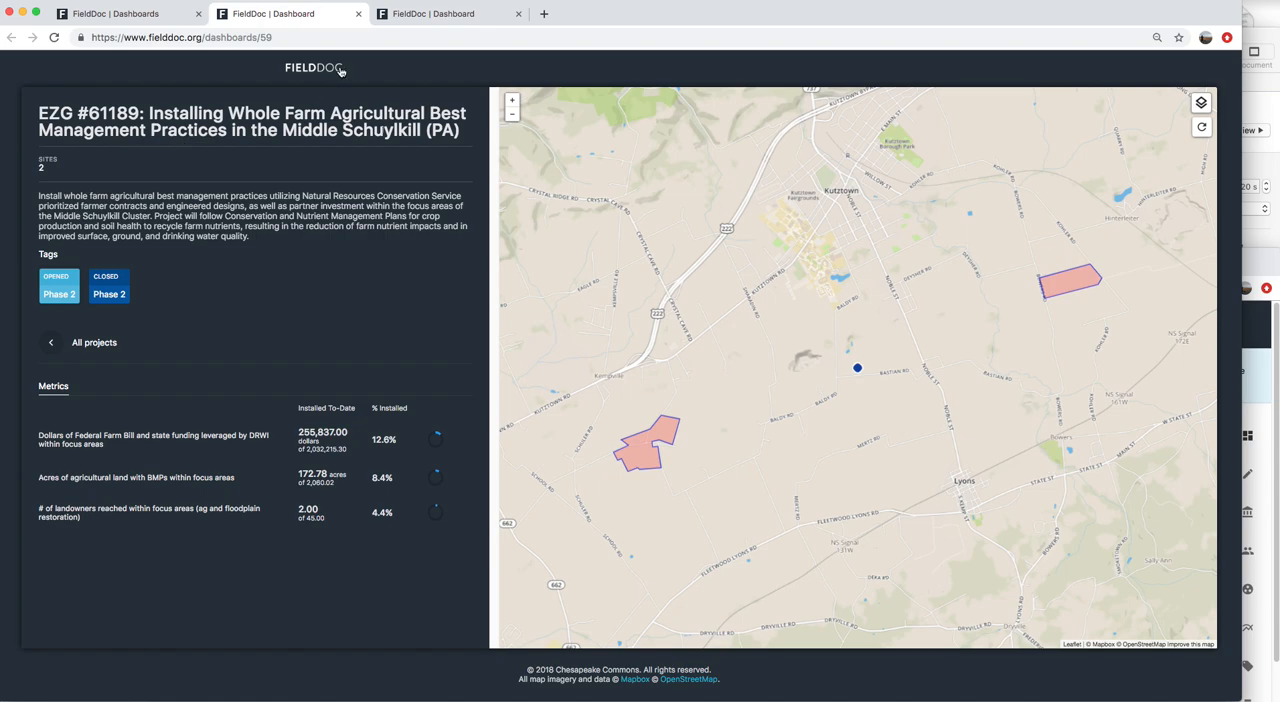
# Return to the dashboards list, open the FieldDoc Help Center, and open its support chat
pyautogui.click(150, 14)
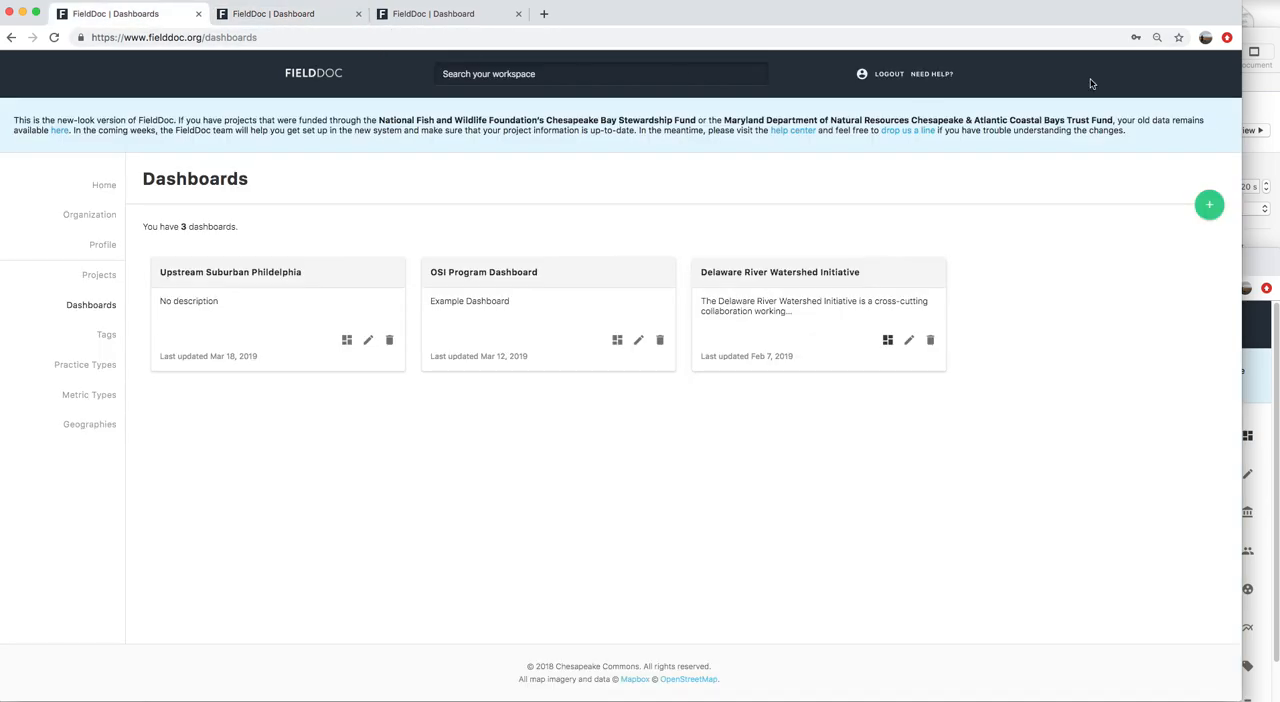
pyautogui.click(931, 74)
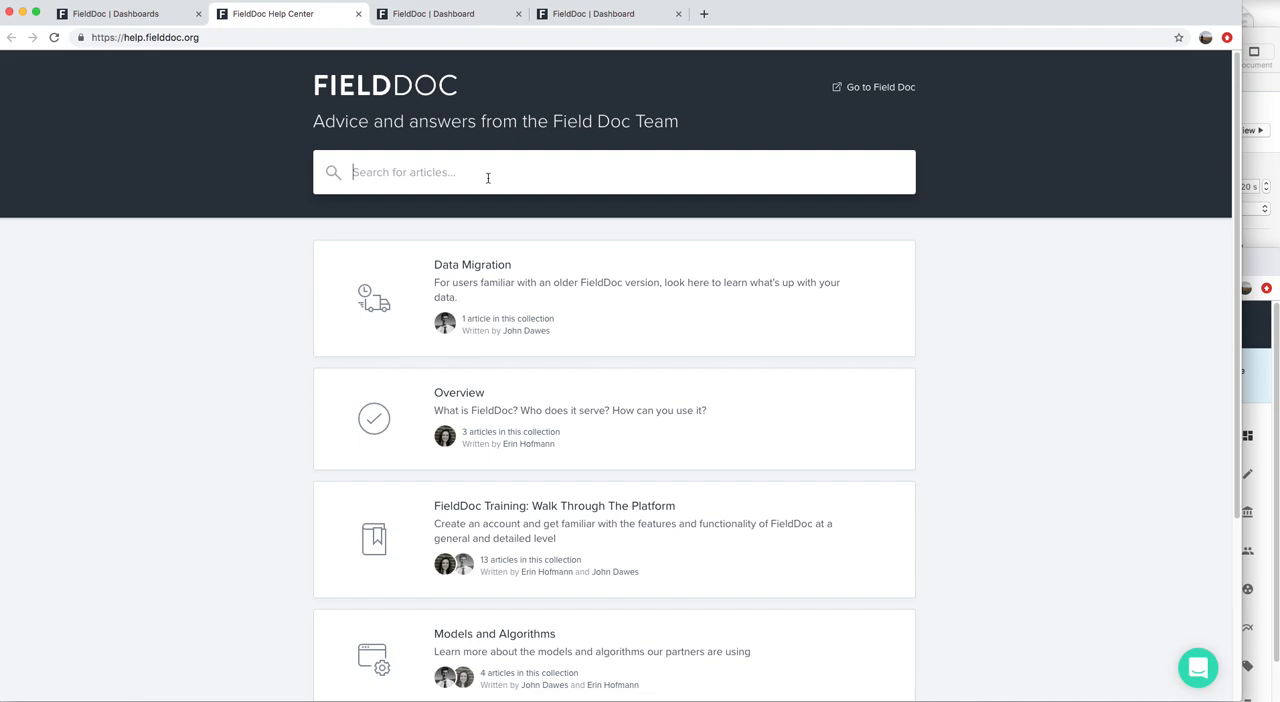
pyautogui.click(1202, 674)
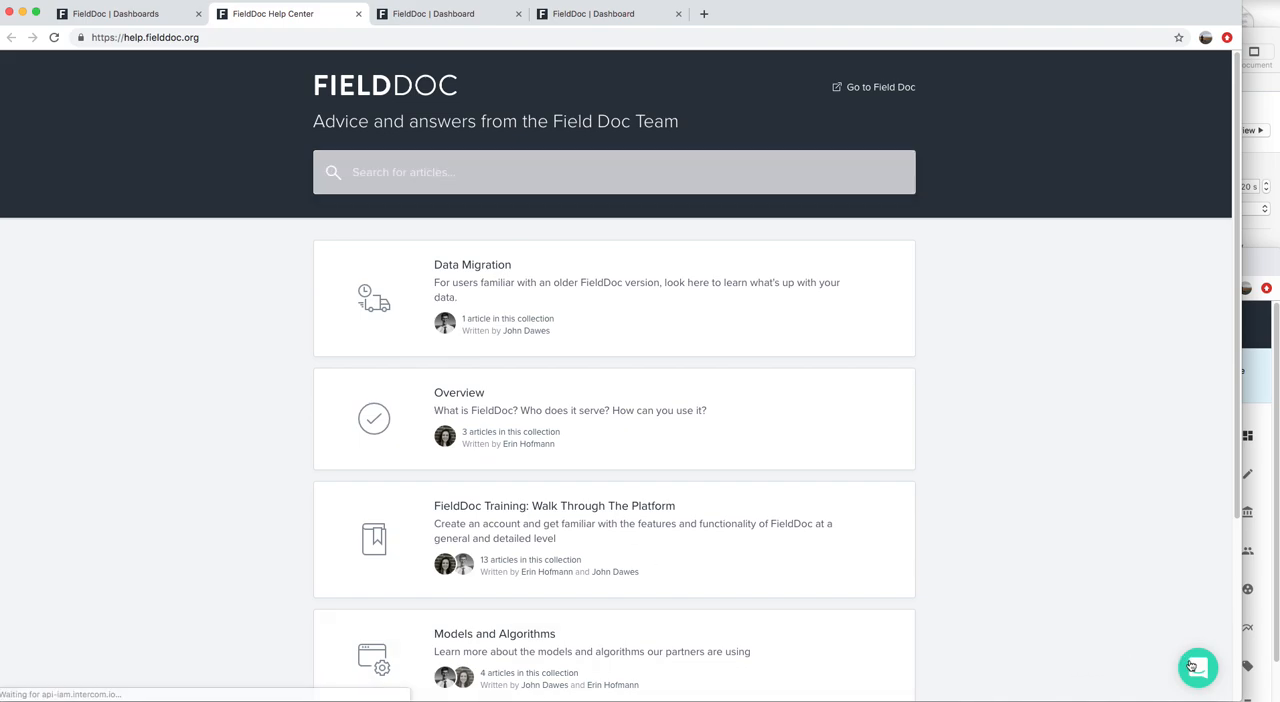